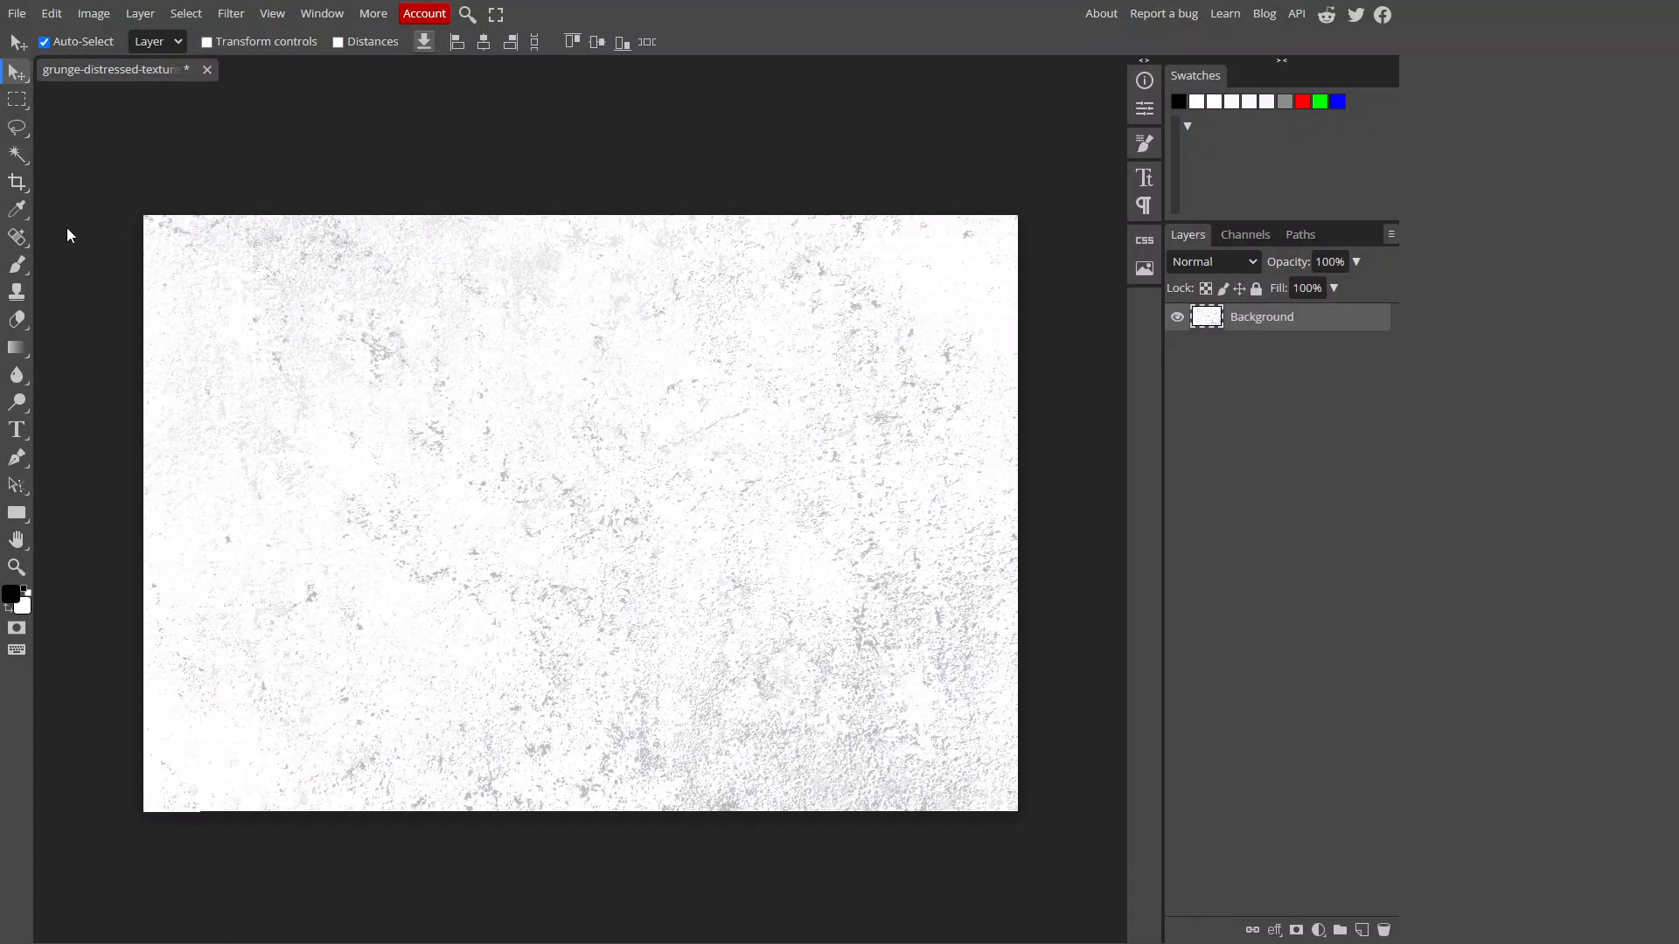
Create a new 800 x 800 px YouTube Profile project and duplicate its Background layer, with the Brush tool active.
left_click(15, 270)
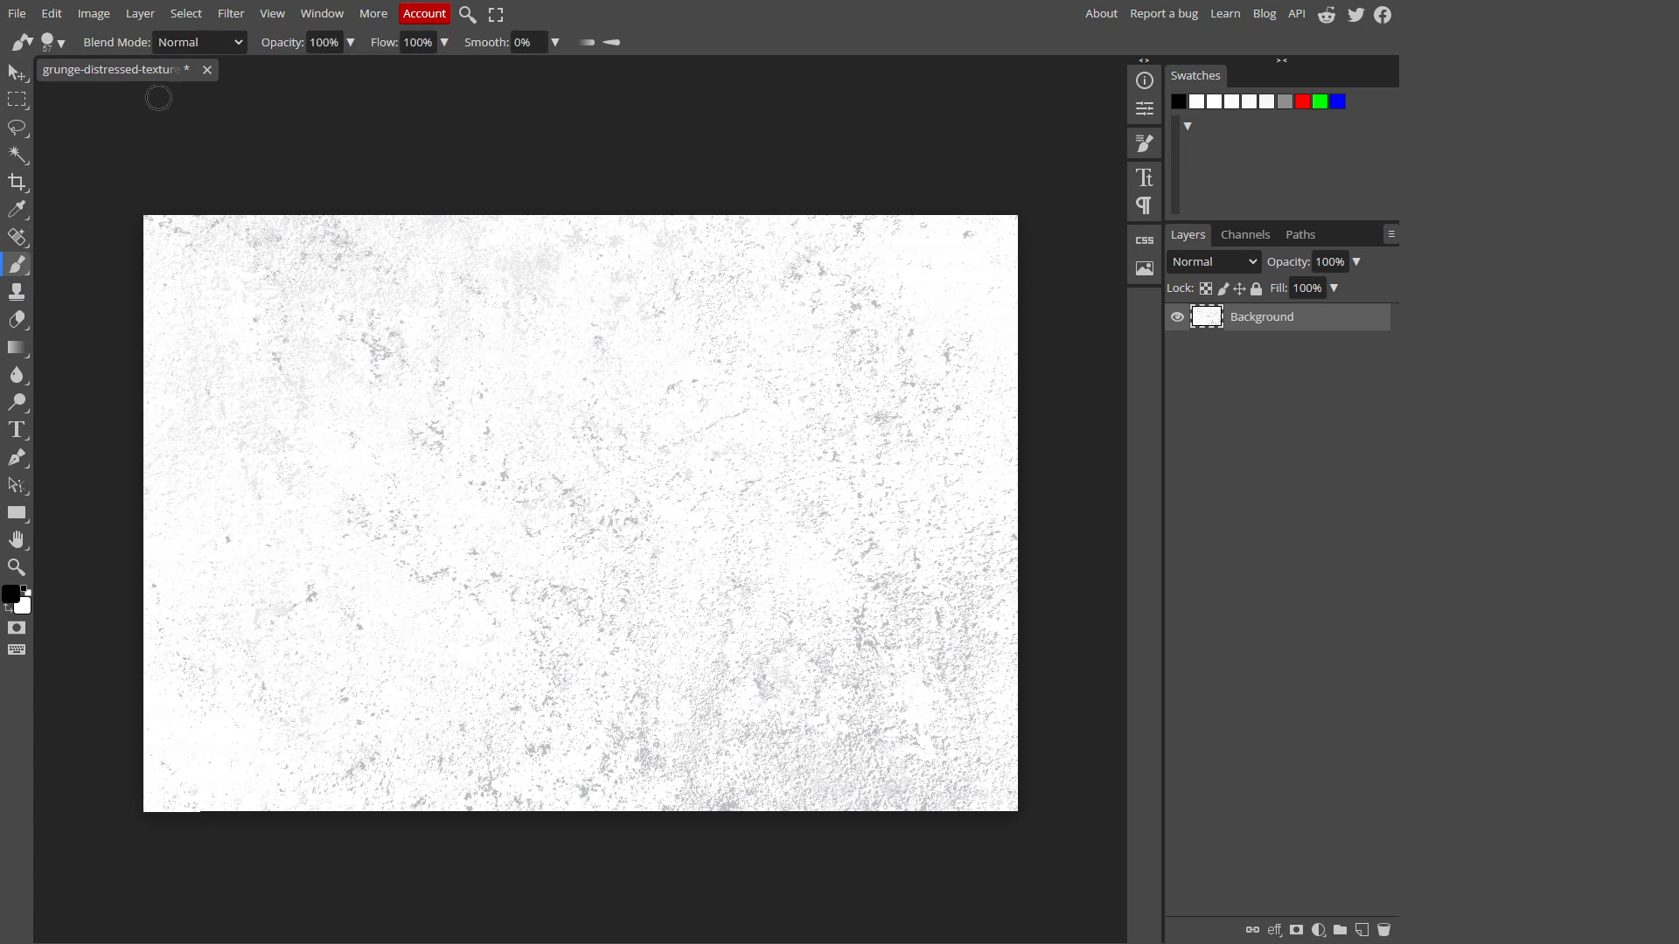
left_click(14, 14)
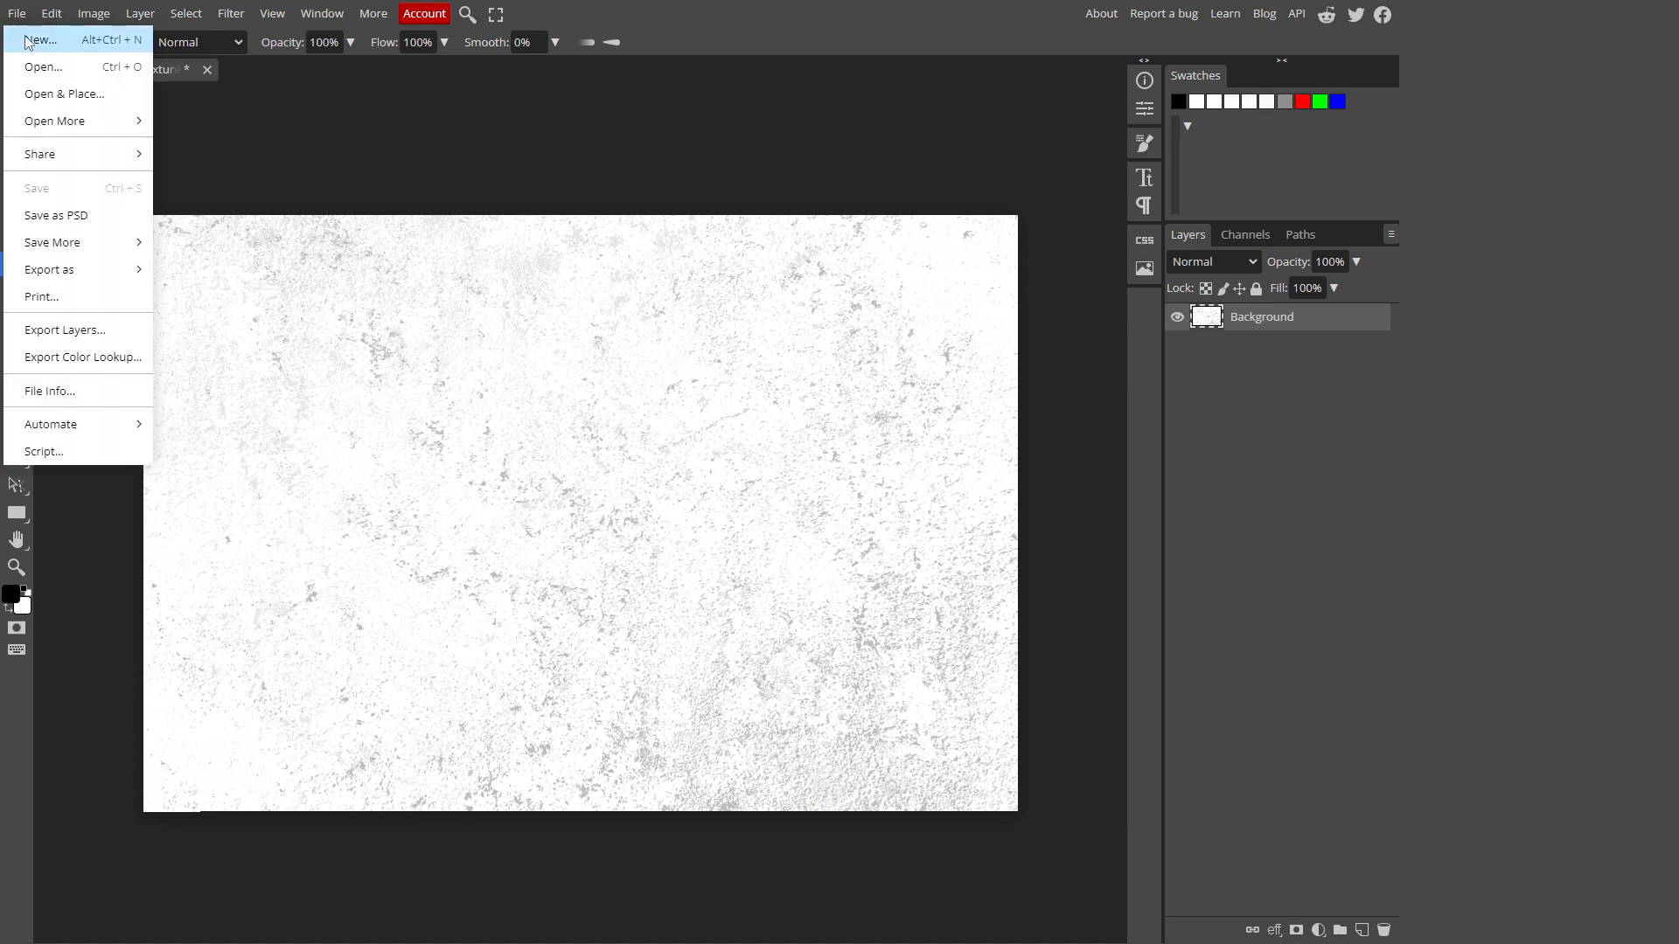
left_click(28, 43)
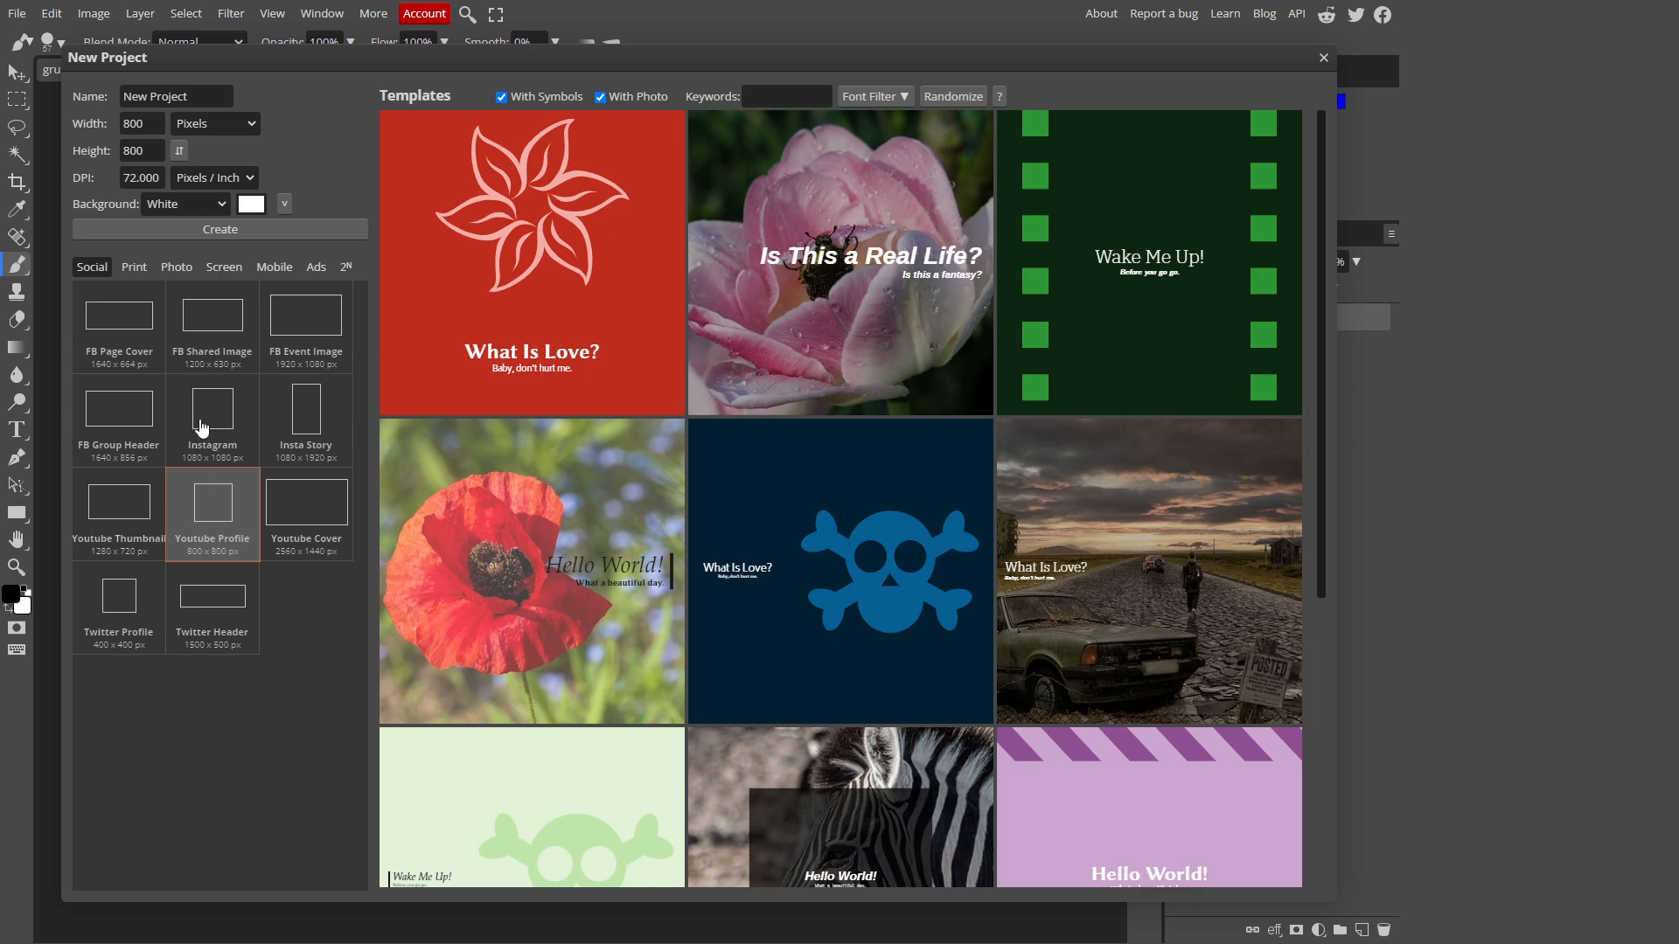
double_click(215, 505)
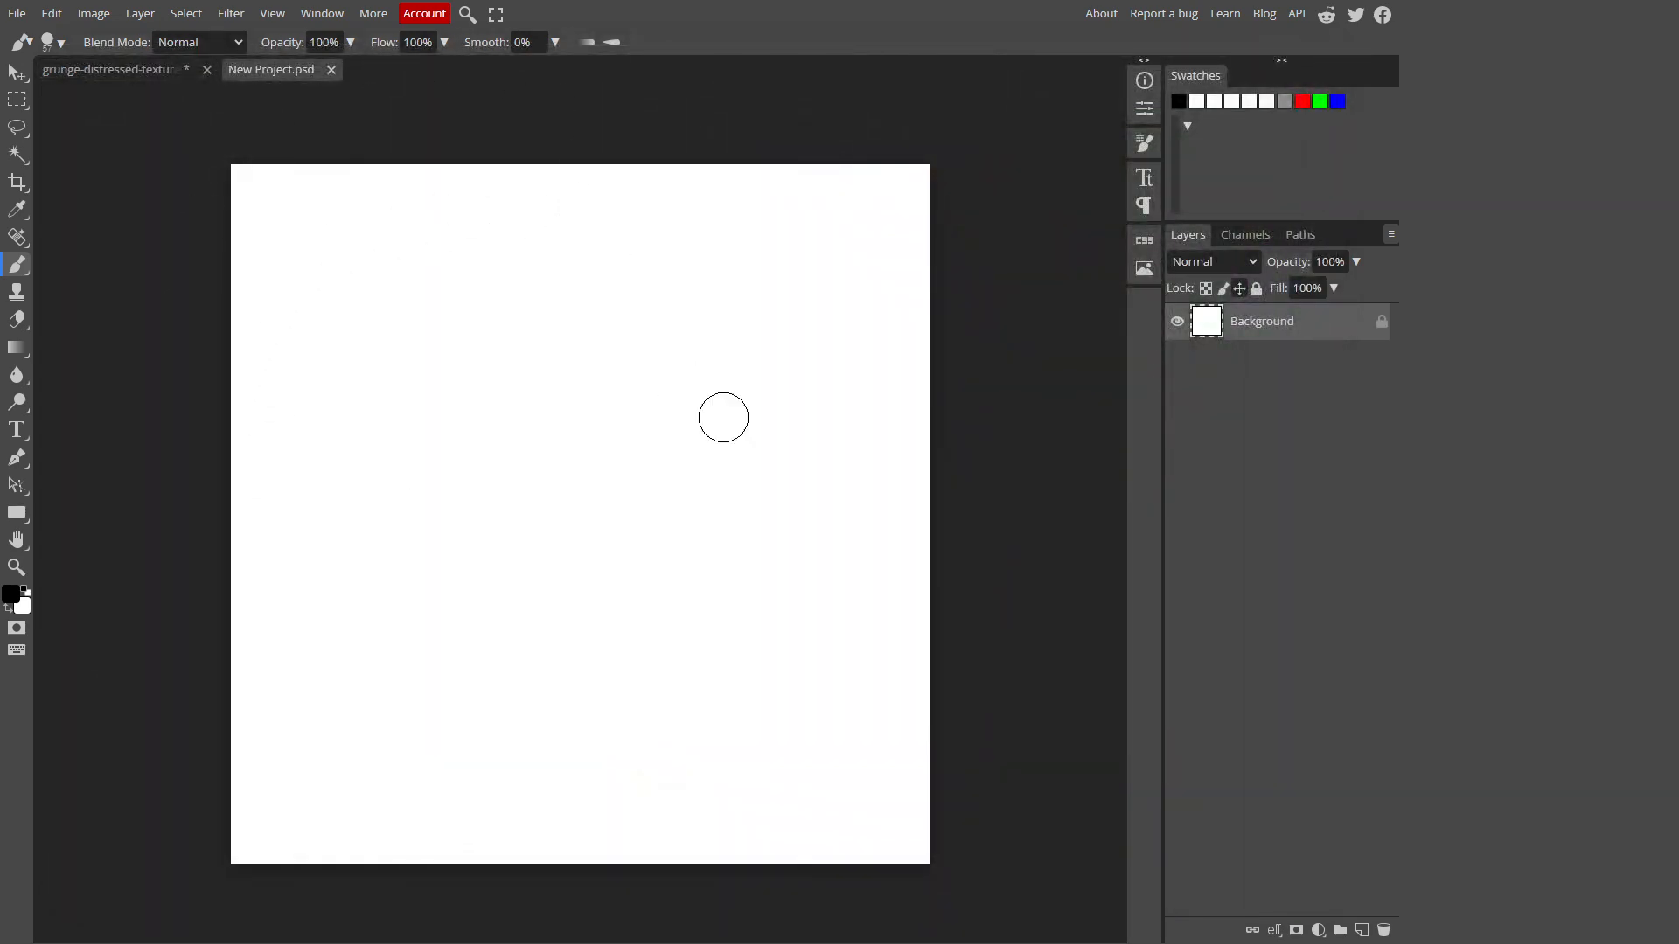
mouse_move(1294, 326)
left_mouse_down()
mouse_move(1373, 818)
mouse_move(1362, 930)
left_mouse_up()
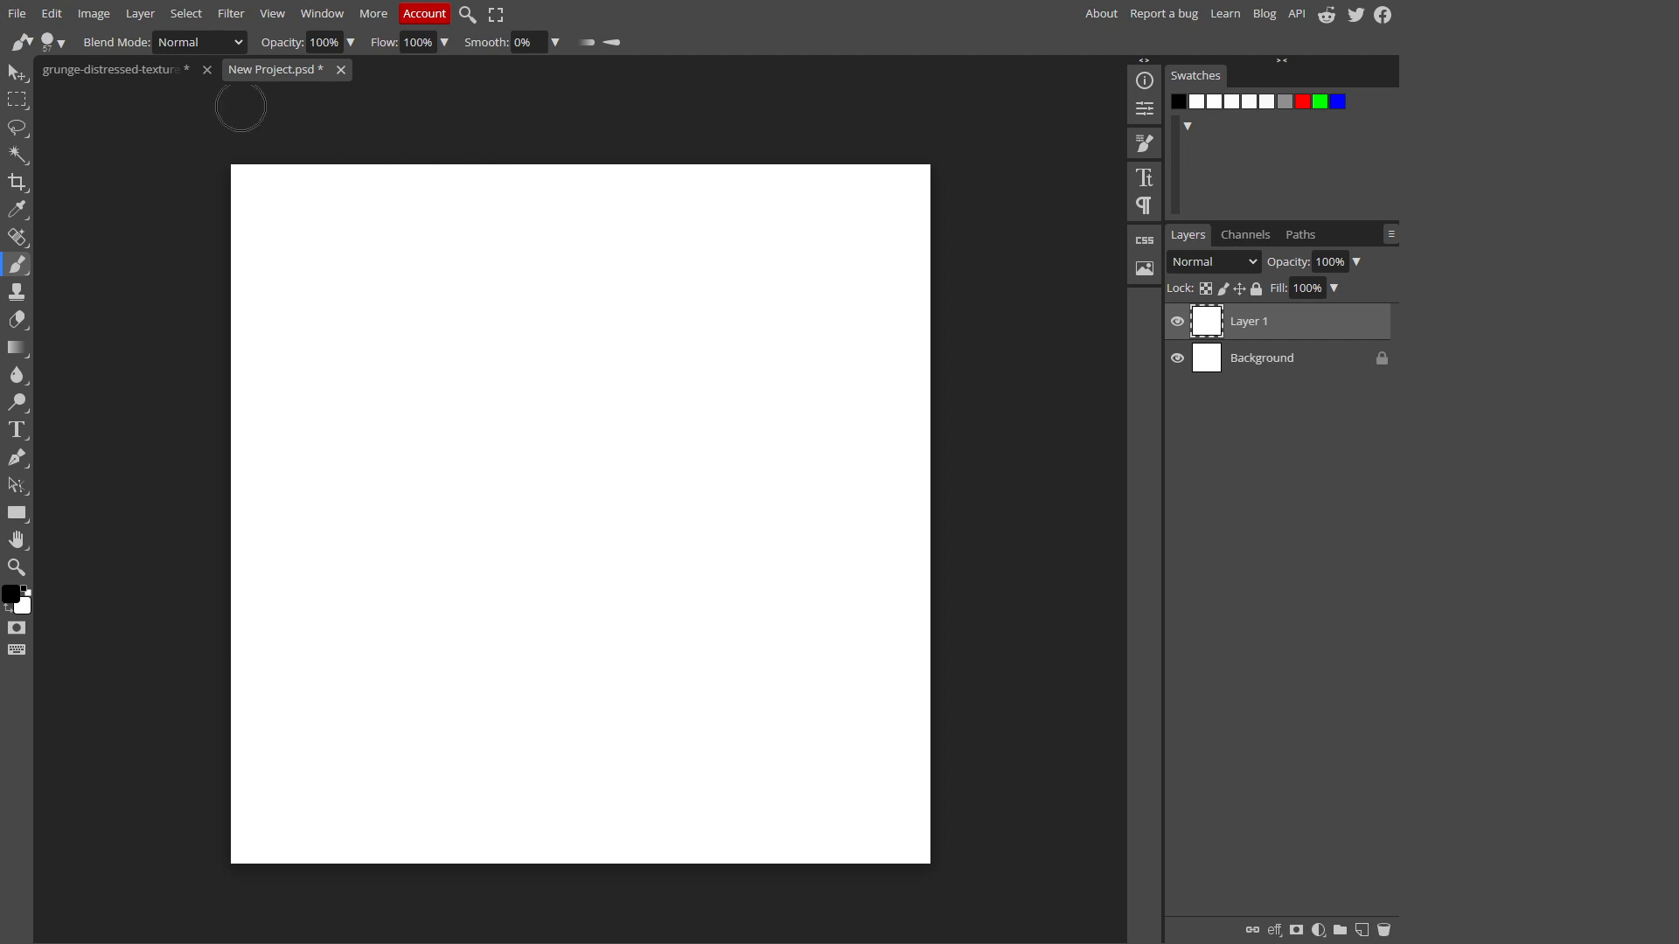
Try a wavy black stroke with the 12 px hard round brush preset and undo it.
left_click(60, 42)
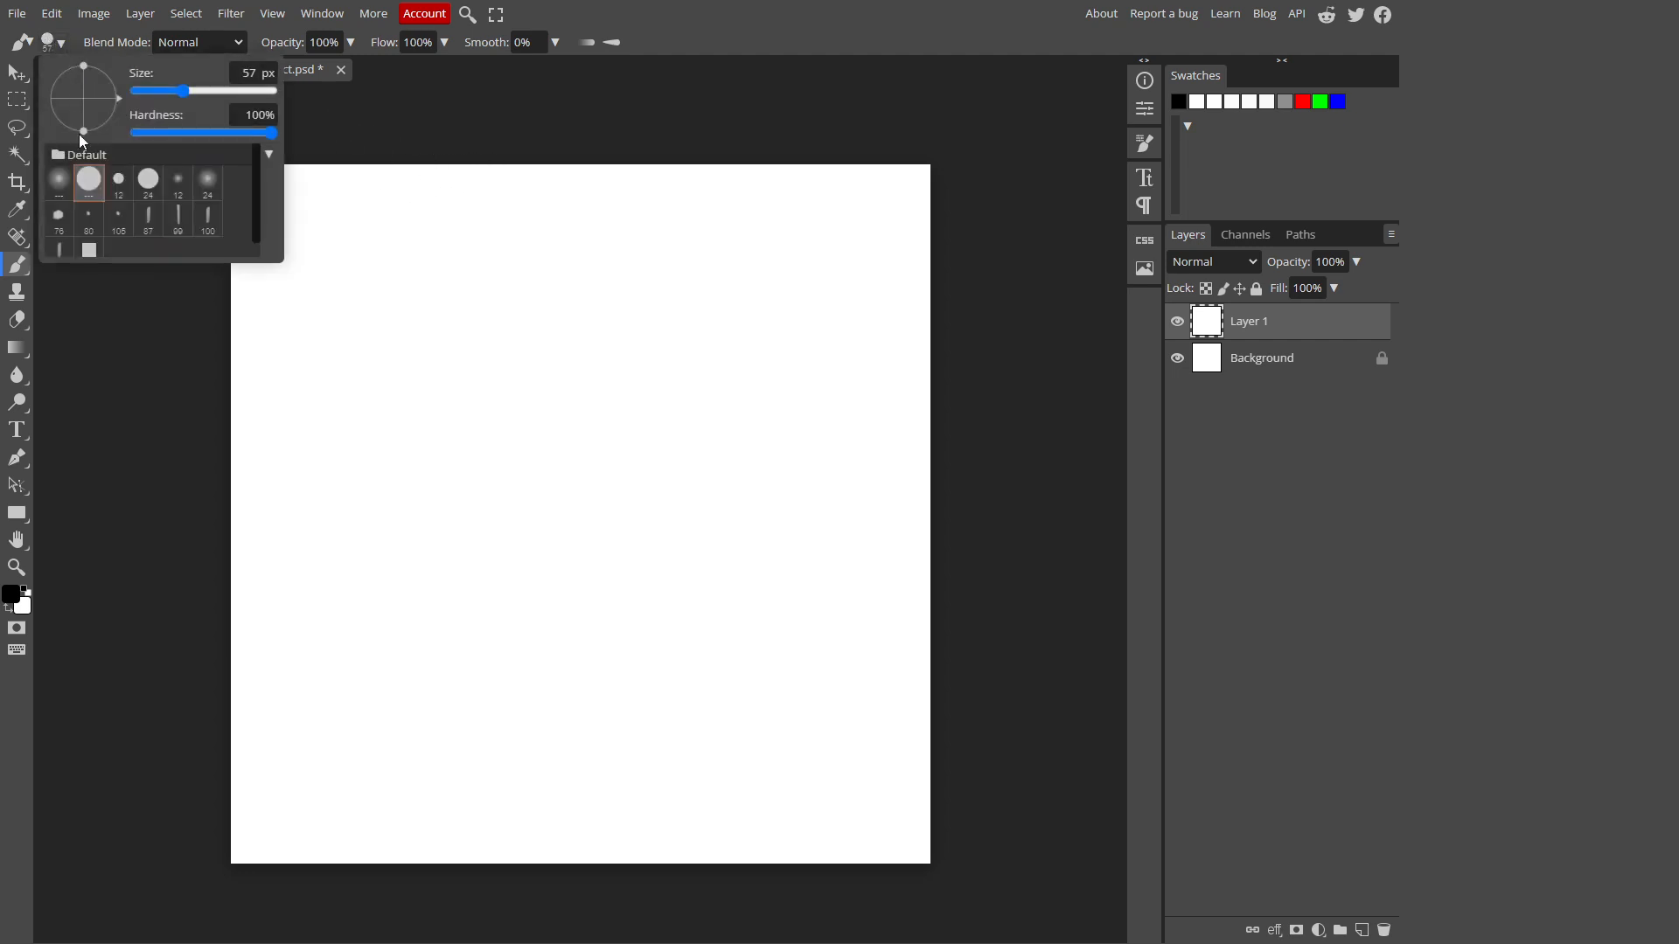
left_click(117, 181)
mouse_move(391, 310)
left_mouse_down()
mouse_move(521, 339)
mouse_move(642, 306)
left_mouse_up()
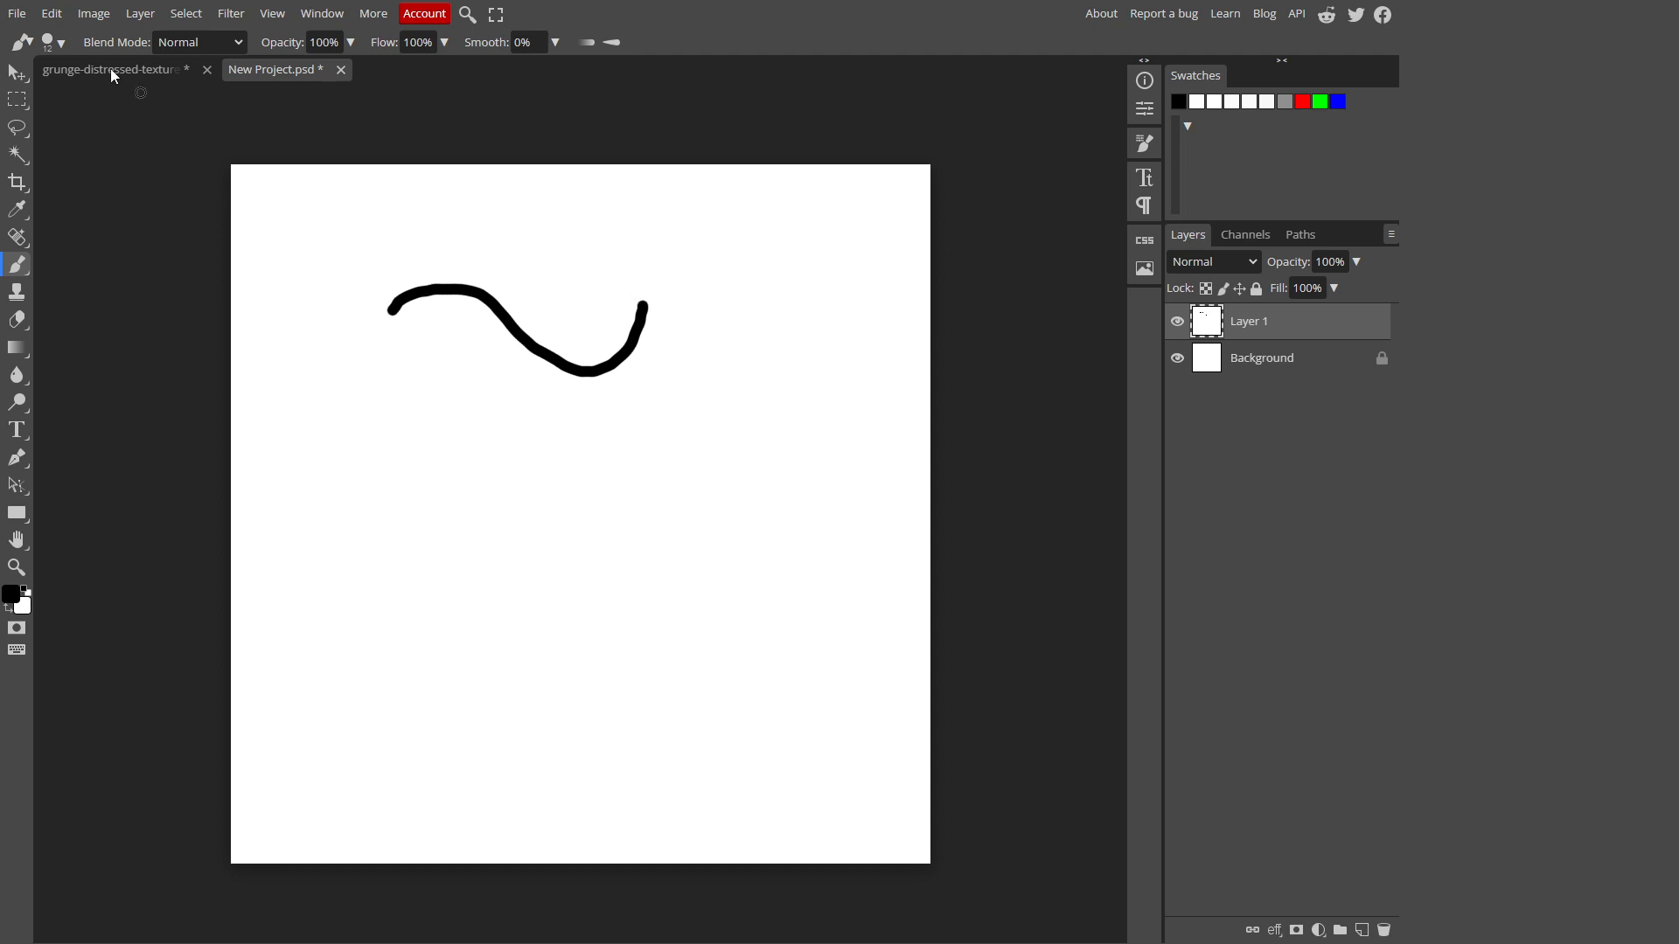
key("ctrl+z")
Set the brush size to 17 px, lower its hardness, and paint a wavy test stroke to inspect its soft edges.
left_click(60, 43)
left_click(168, 92)
mouse_move(270, 136)
left_mouse_down()
mouse_move(171, 132)
mouse_move(250, 132)
left_mouse_up()
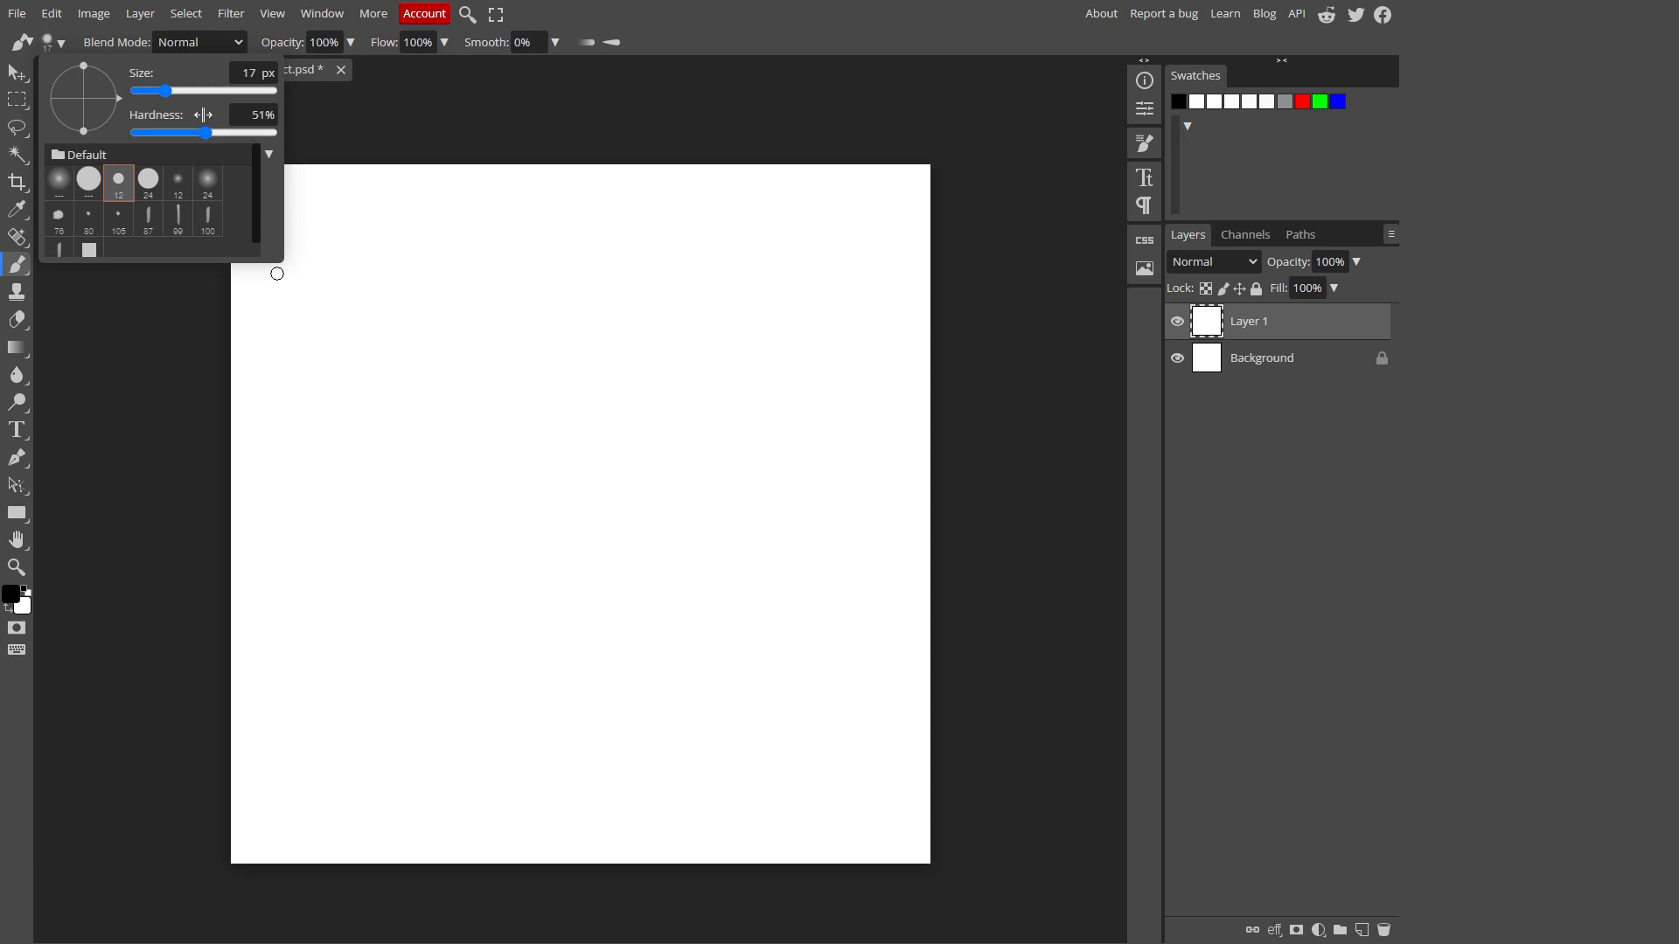
left_click_drag(206, 133, 181, 133)
mouse_move(336, 268)
left_mouse_down()
mouse_move(477, 307)
mouse_move(606, 293)
mouse_move(722, 331)
mouse_move(787, 304)
left_mouse_up()
scroll(397, 262, "up", 3)
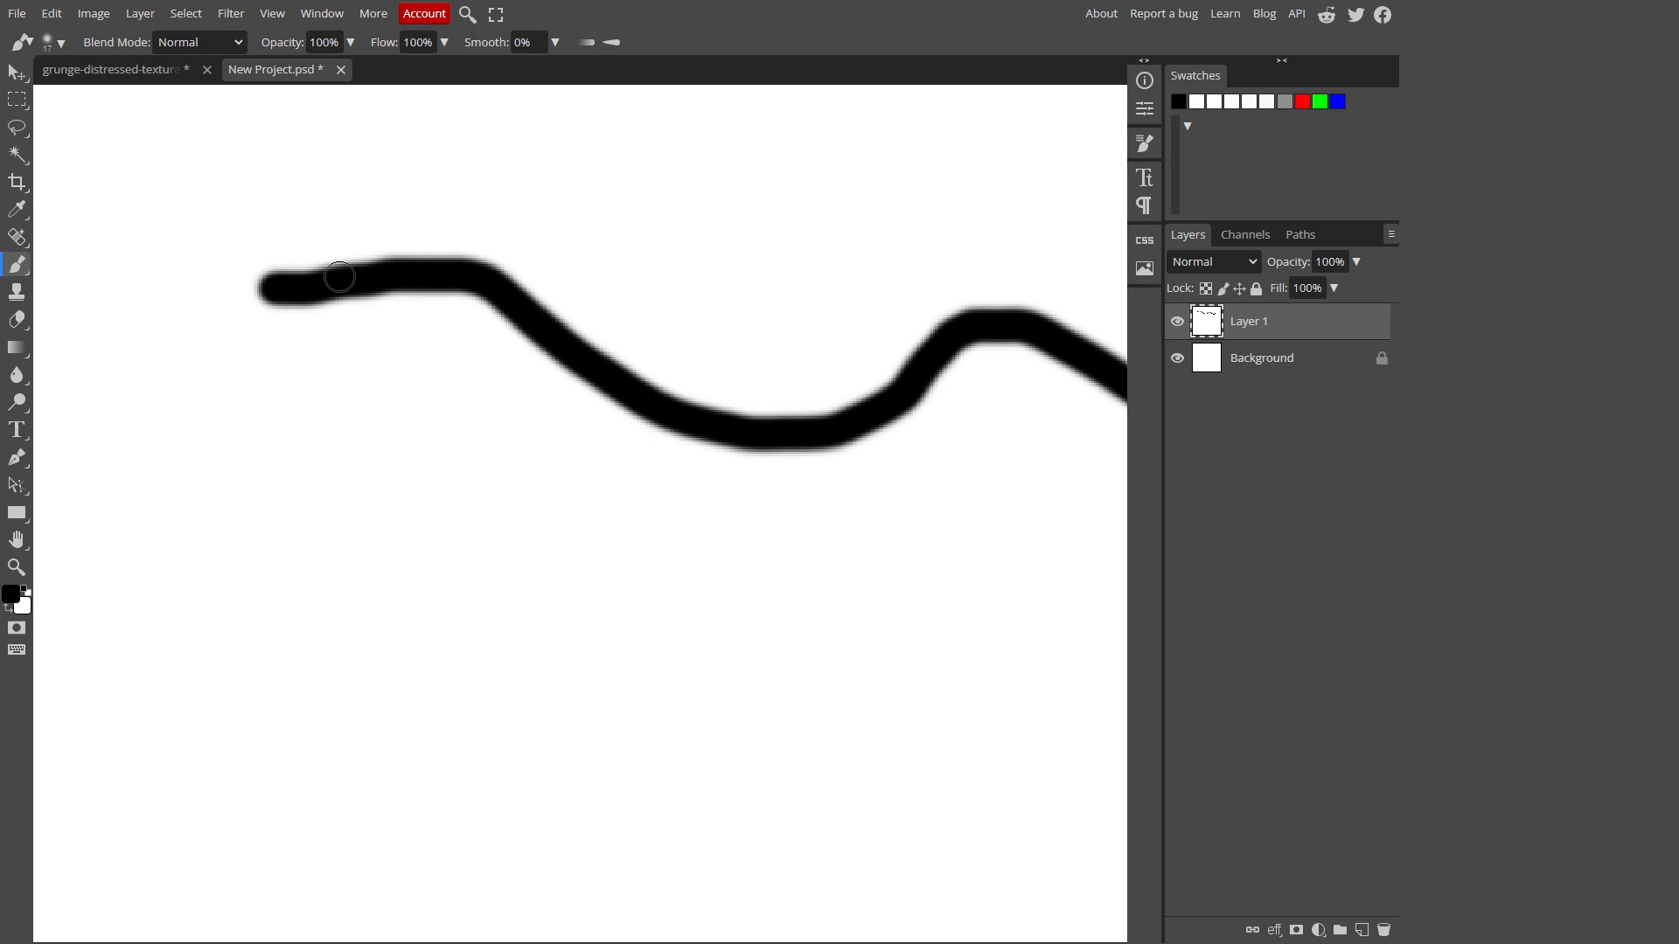
scroll(339, 277, "down", 4)
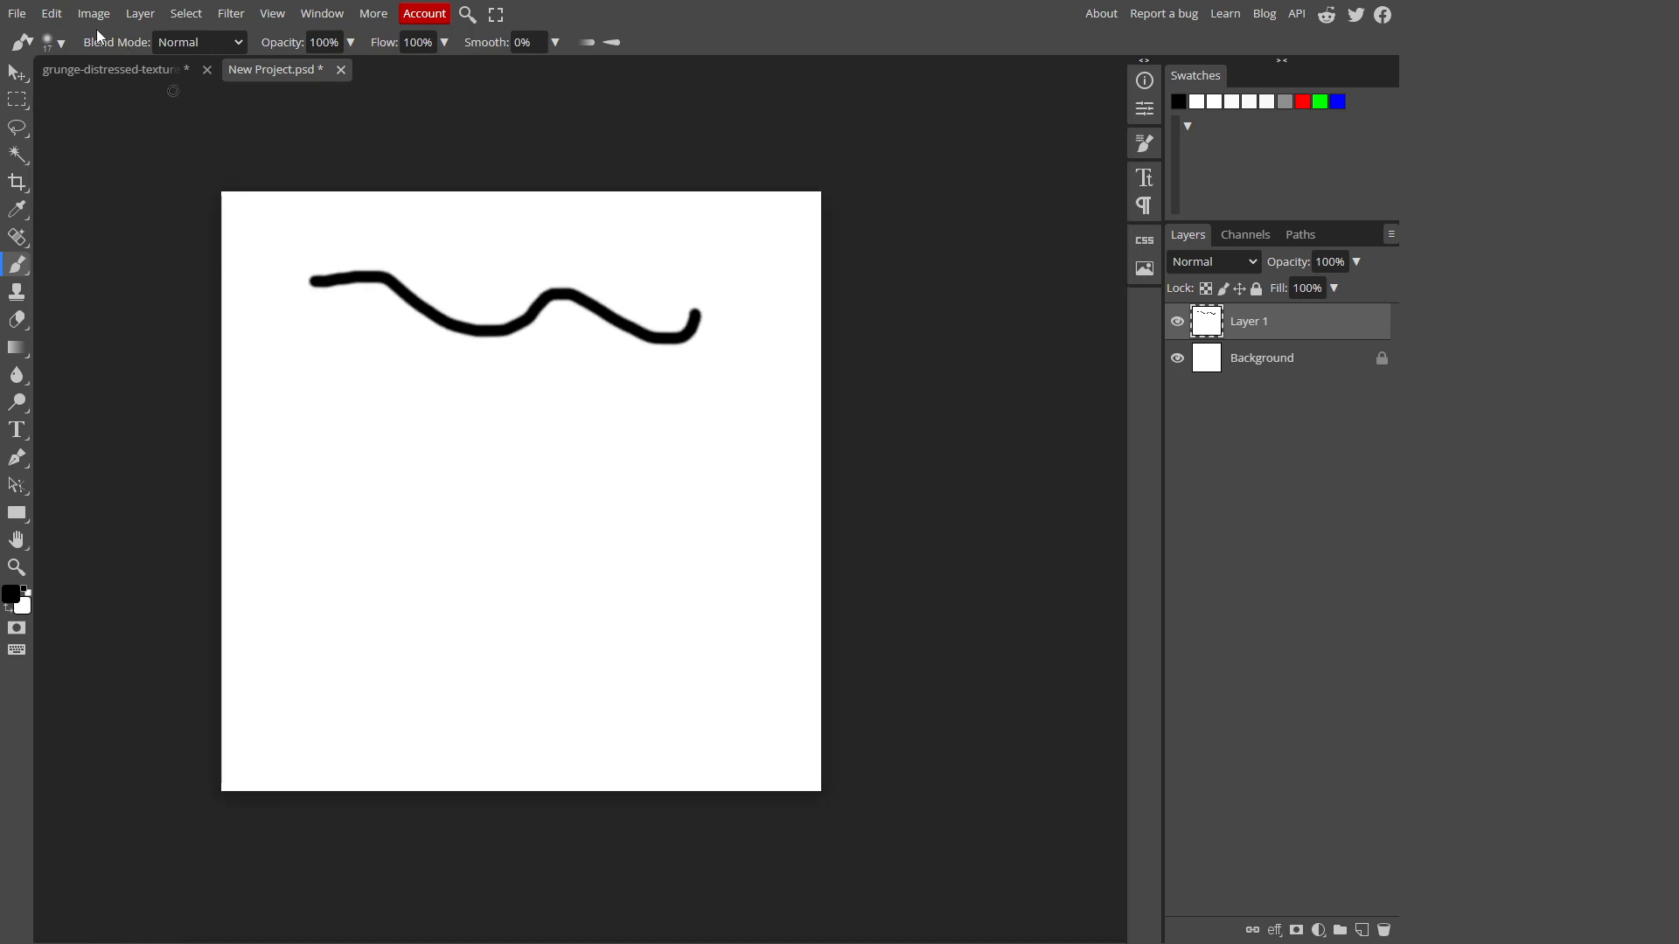
Set the brush hardness to 100% and undo the soft test stroke.
left_click(62, 43)
left_click_drag(234, 137, 316, 134)
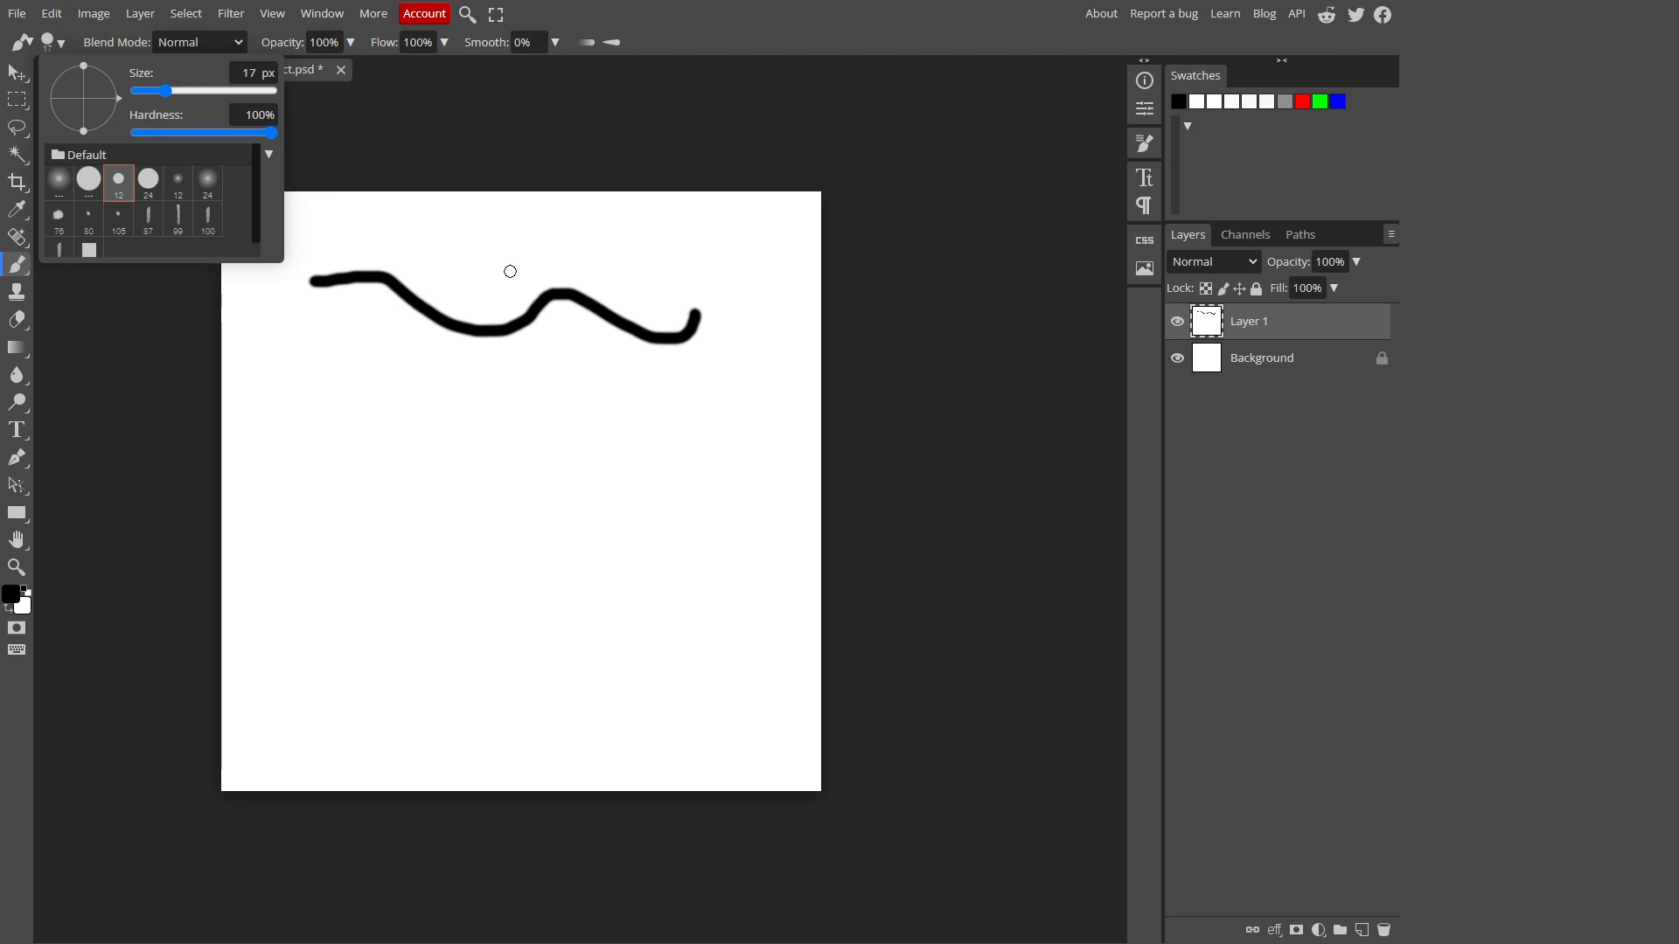
left_click(510, 271)
key("ctrl+z")
key("ctrl+z")
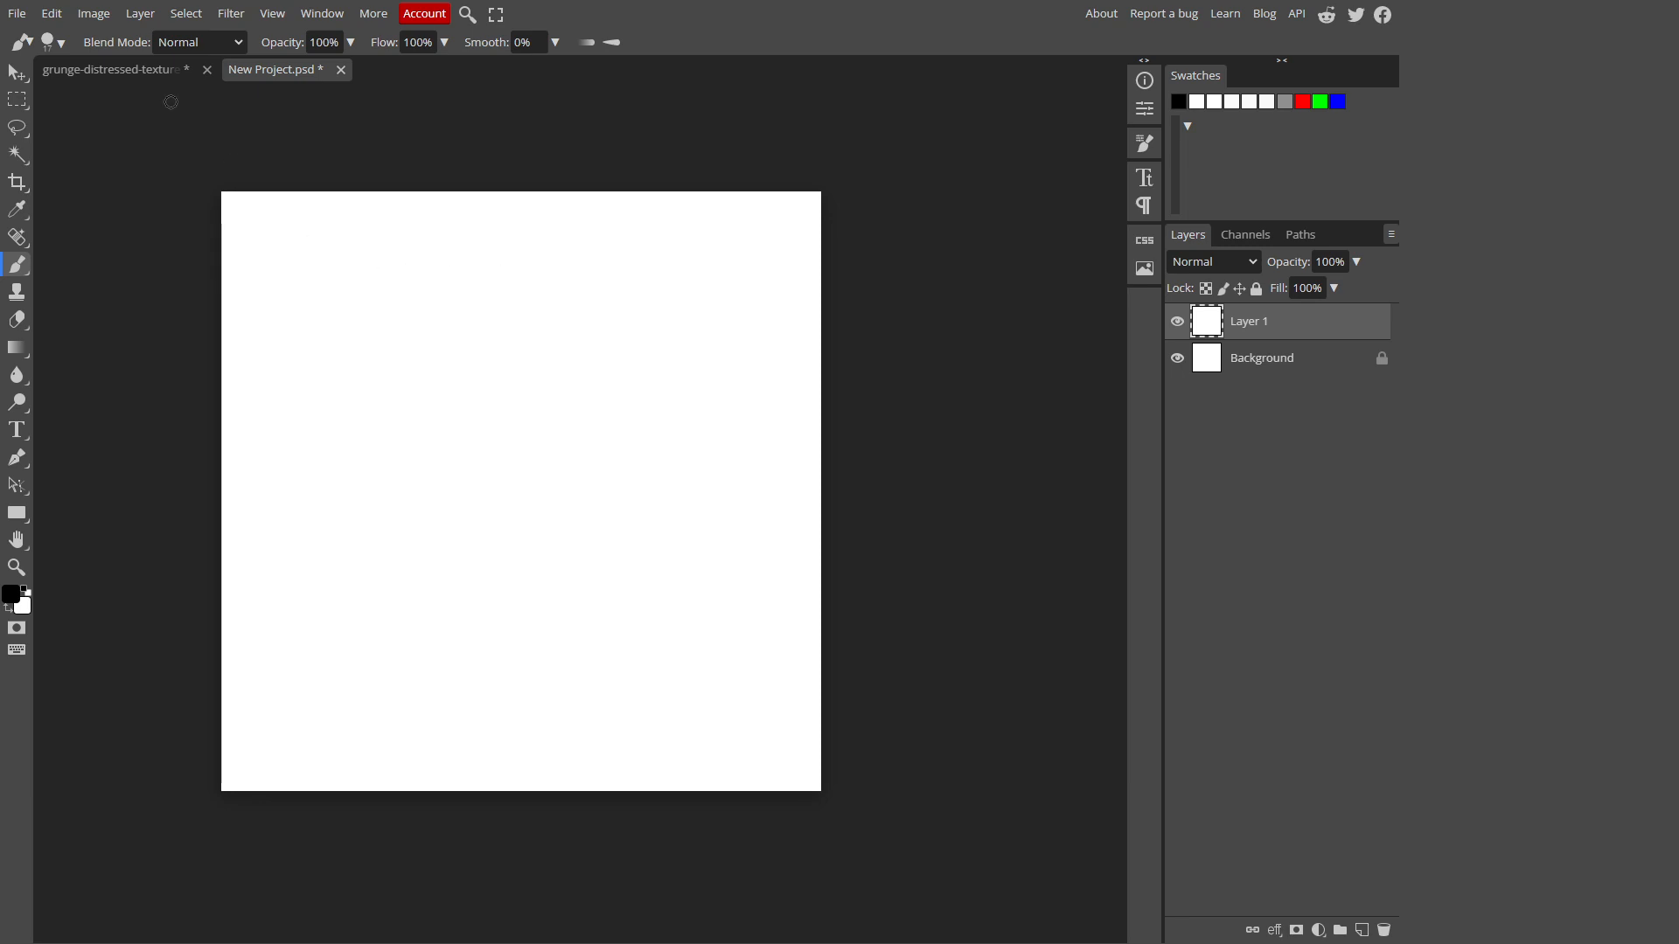
Resize the hard round brush and paint four scattered black dots in the upper half of the canvas.
left_click(62, 44)
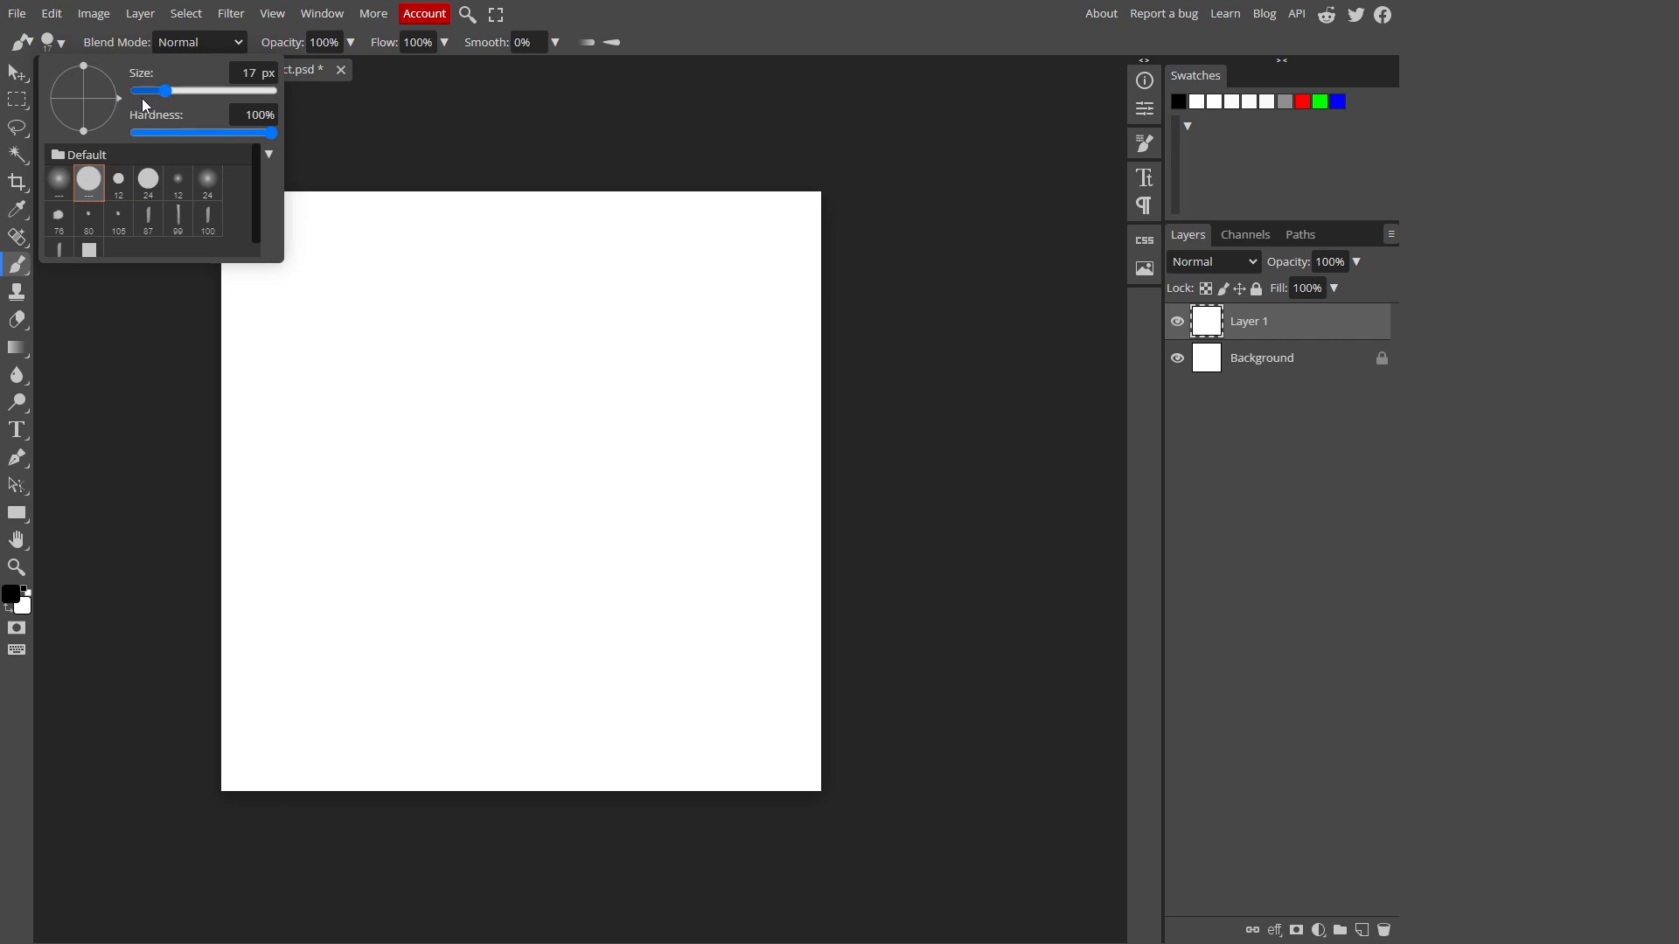
left_click_drag(168, 98, 156, 105)
mouse_move(382, 281)
left_mouse_down()
mouse_move(313, 229)
mouse_move(402, 232)
left_mouse_up()
scroll(316, 282, "up", 3)
scroll(296, 187, "down", 2)
left_click(289, 229)
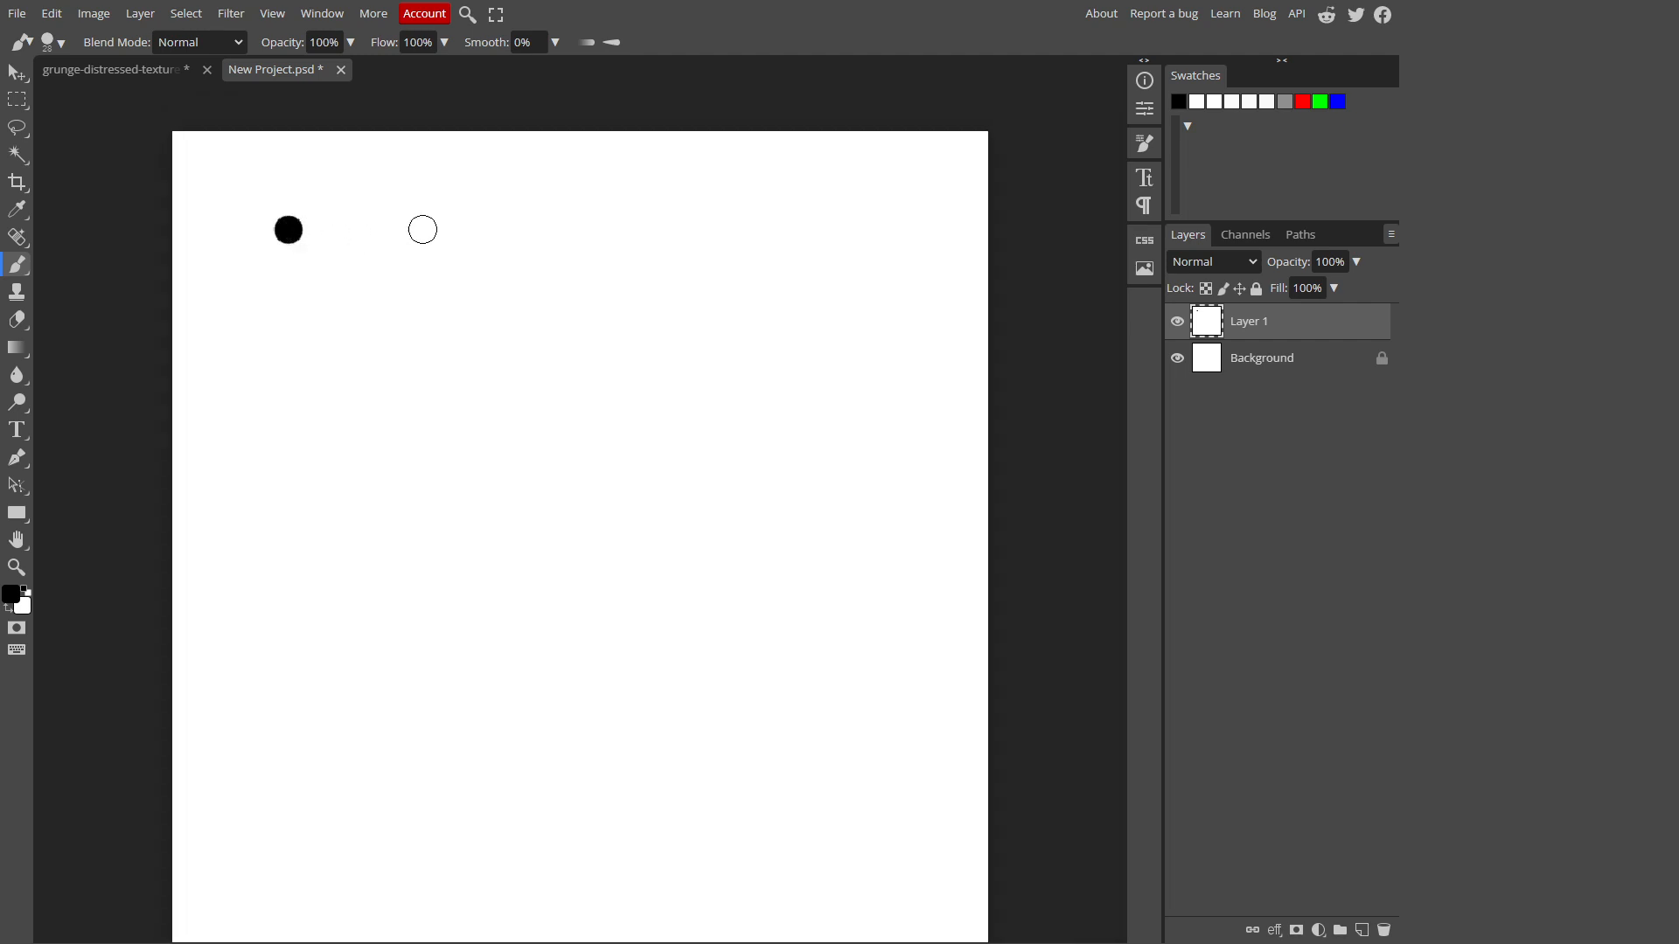
left_click(815, 266)
left_click(663, 383)
left_click(360, 445)
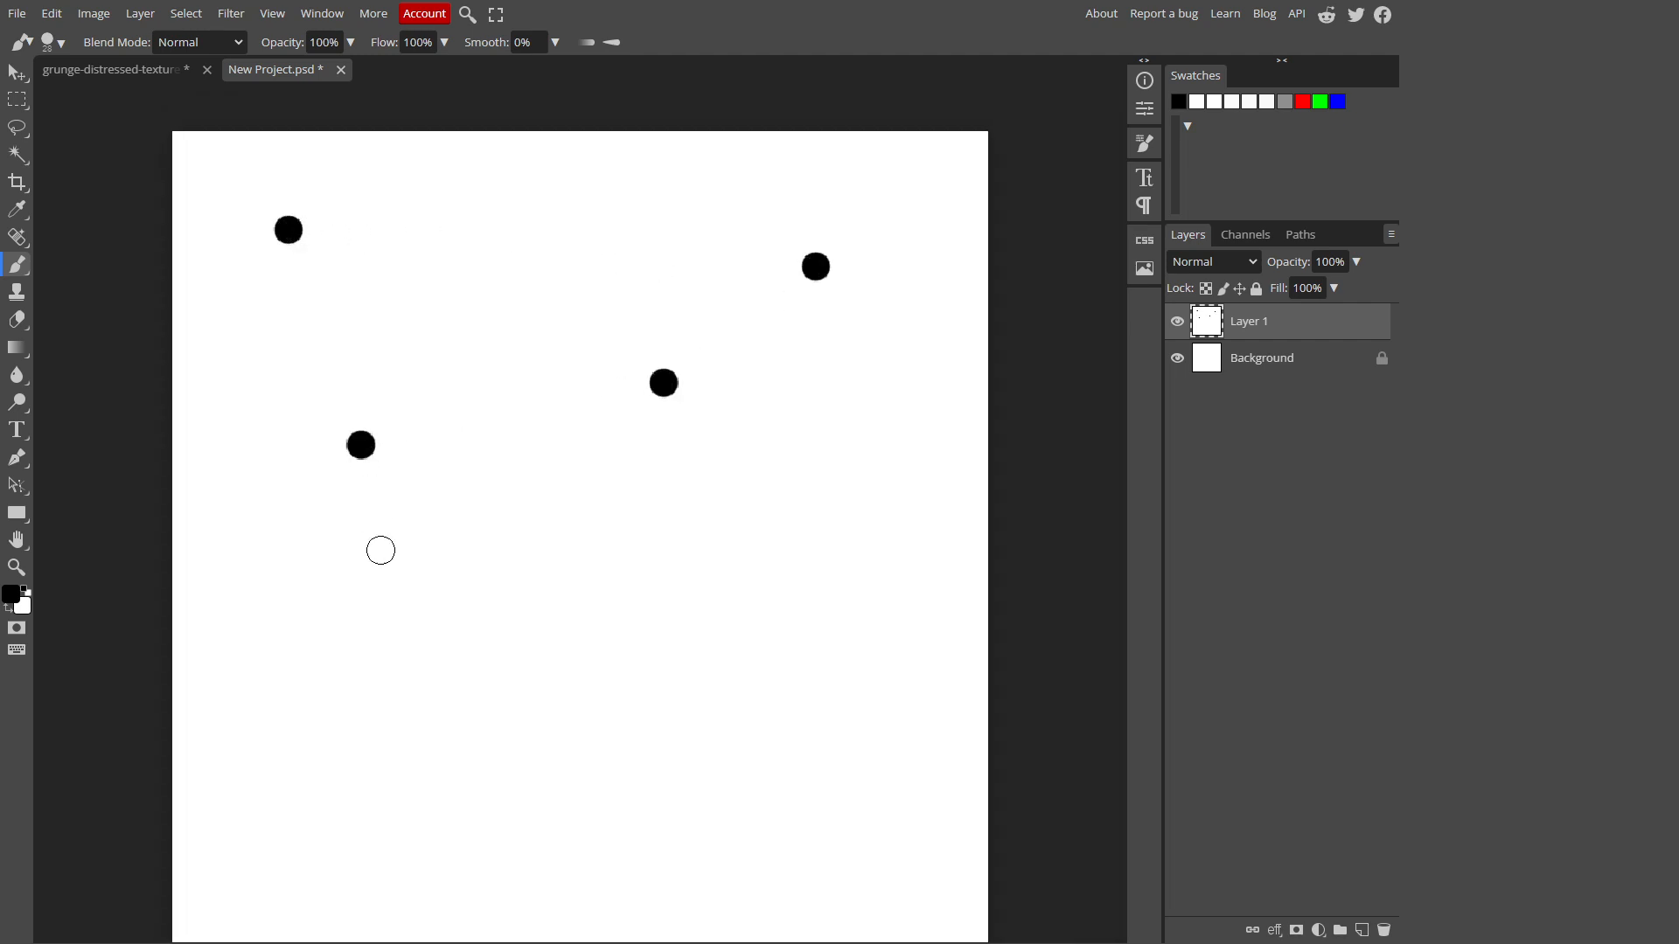
Undo the last two dots and paint six new ones around the canvas's left, lower and right areas.
scroll(474, 521, "down", 2)
key("ctrl+z")
key("ctrl+z")
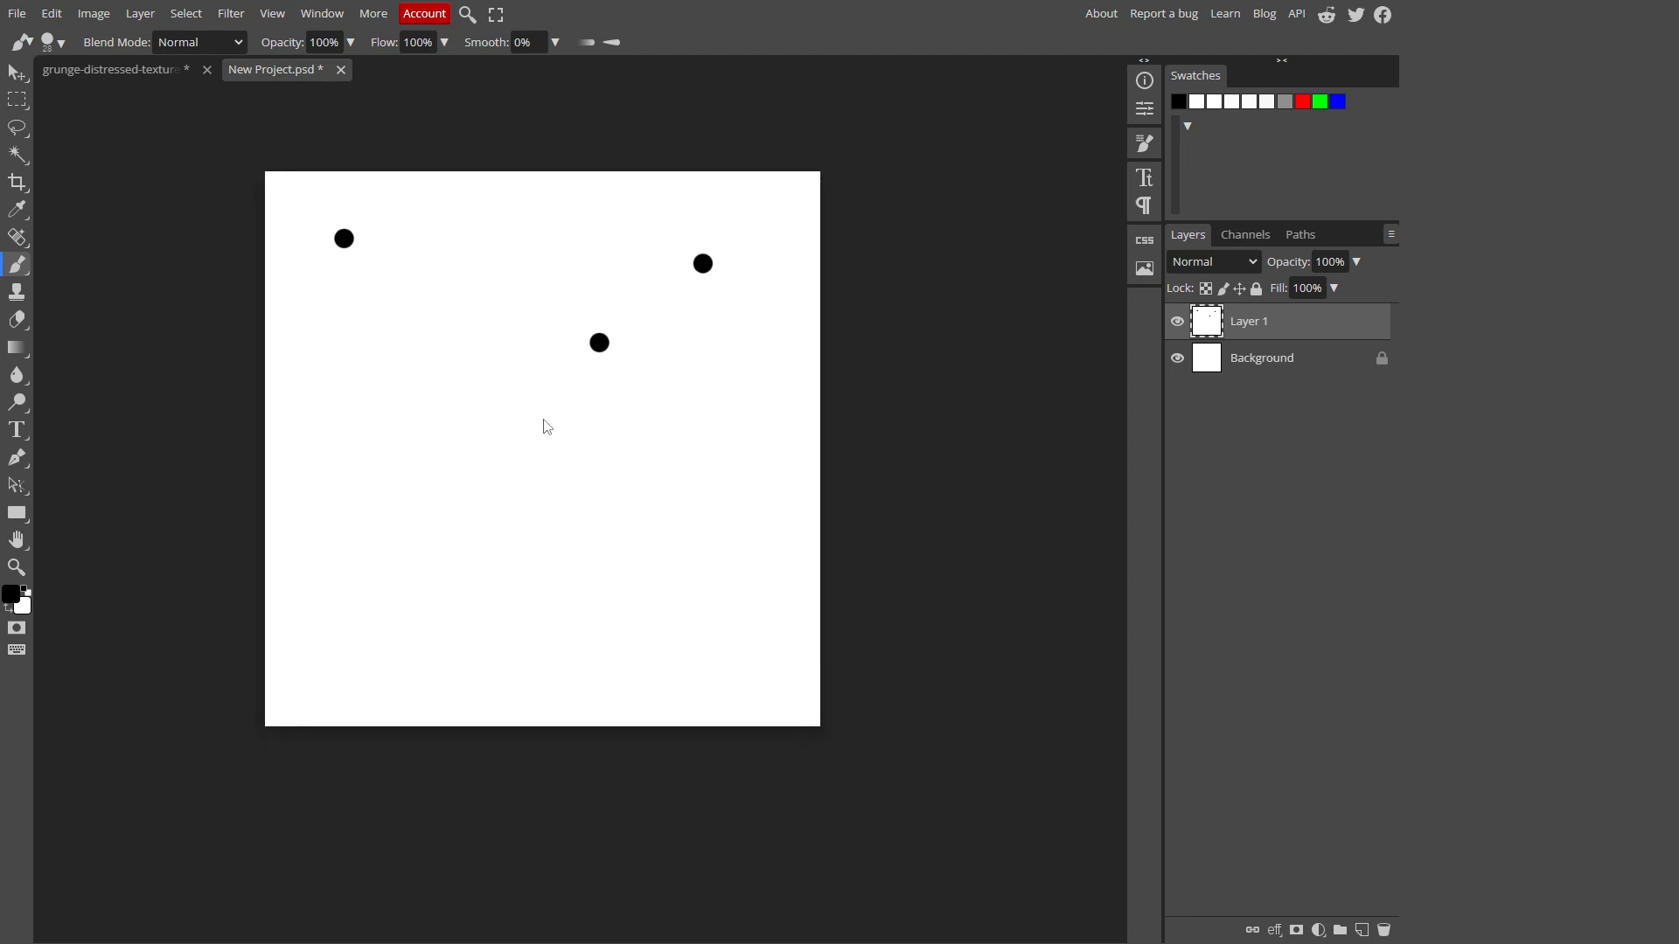
left_click(355, 445)
left_click(348, 549)
left_click(504, 604)
left_click(651, 641)
left_click(748, 591)
left_click(775, 452)
Enlarge the brush and paint three big dots overlapping small ones at the canvas's upper right, left and bottom.
left_click_drag(440, 379, 481, 378)
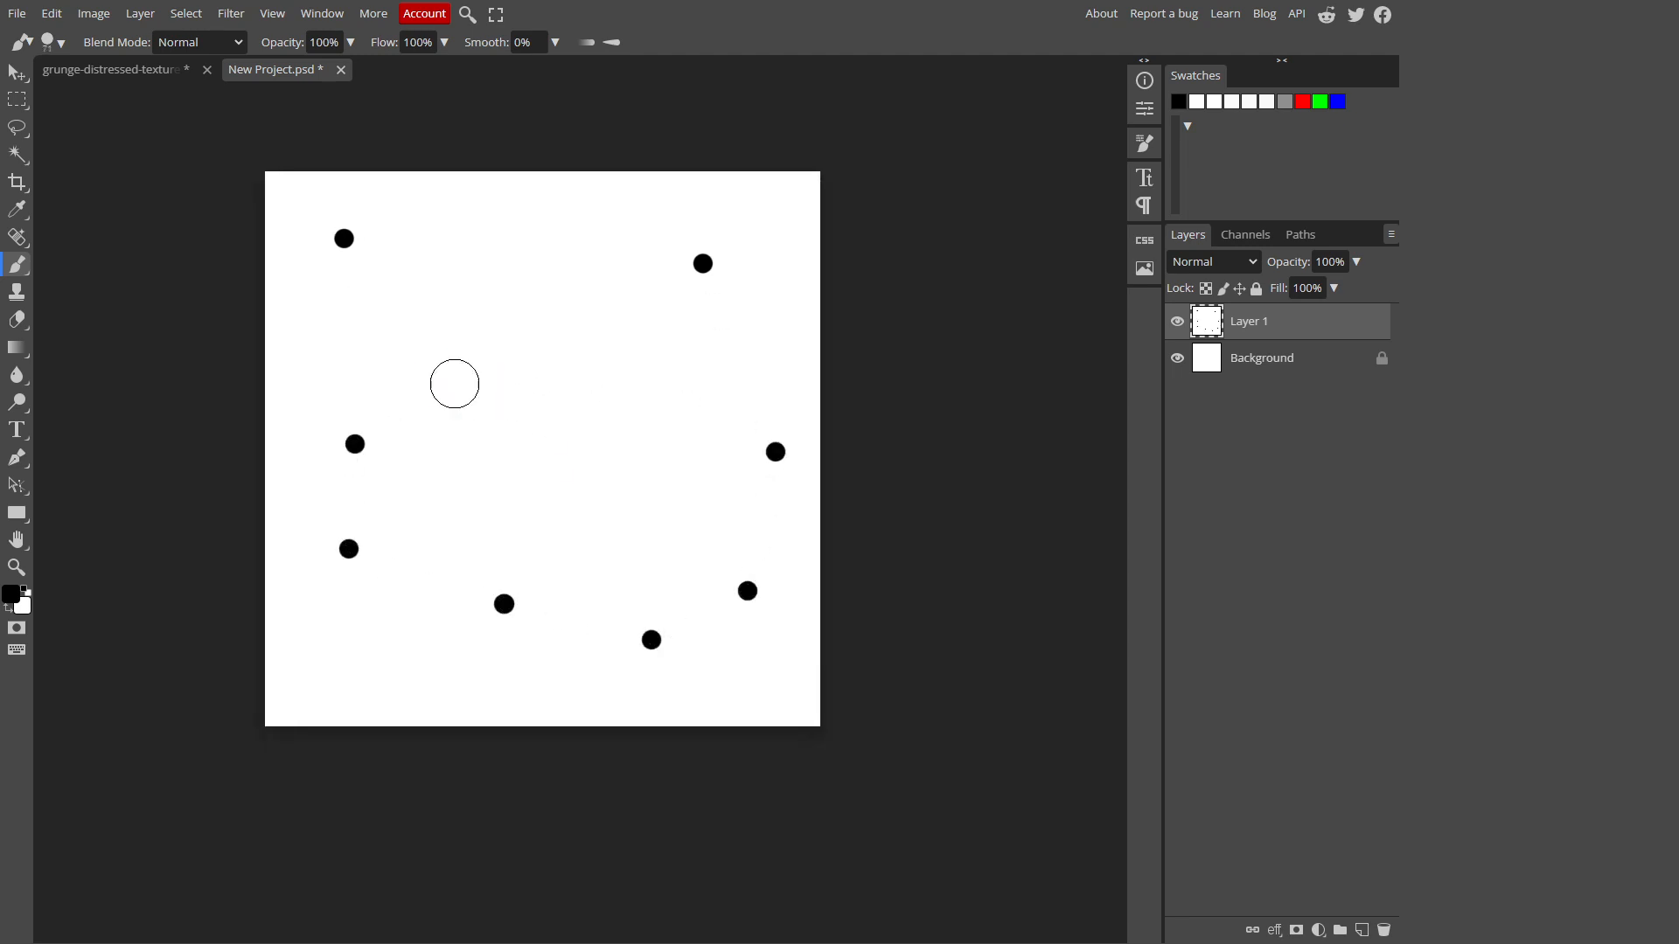
left_click(360, 418)
left_click(681, 276)
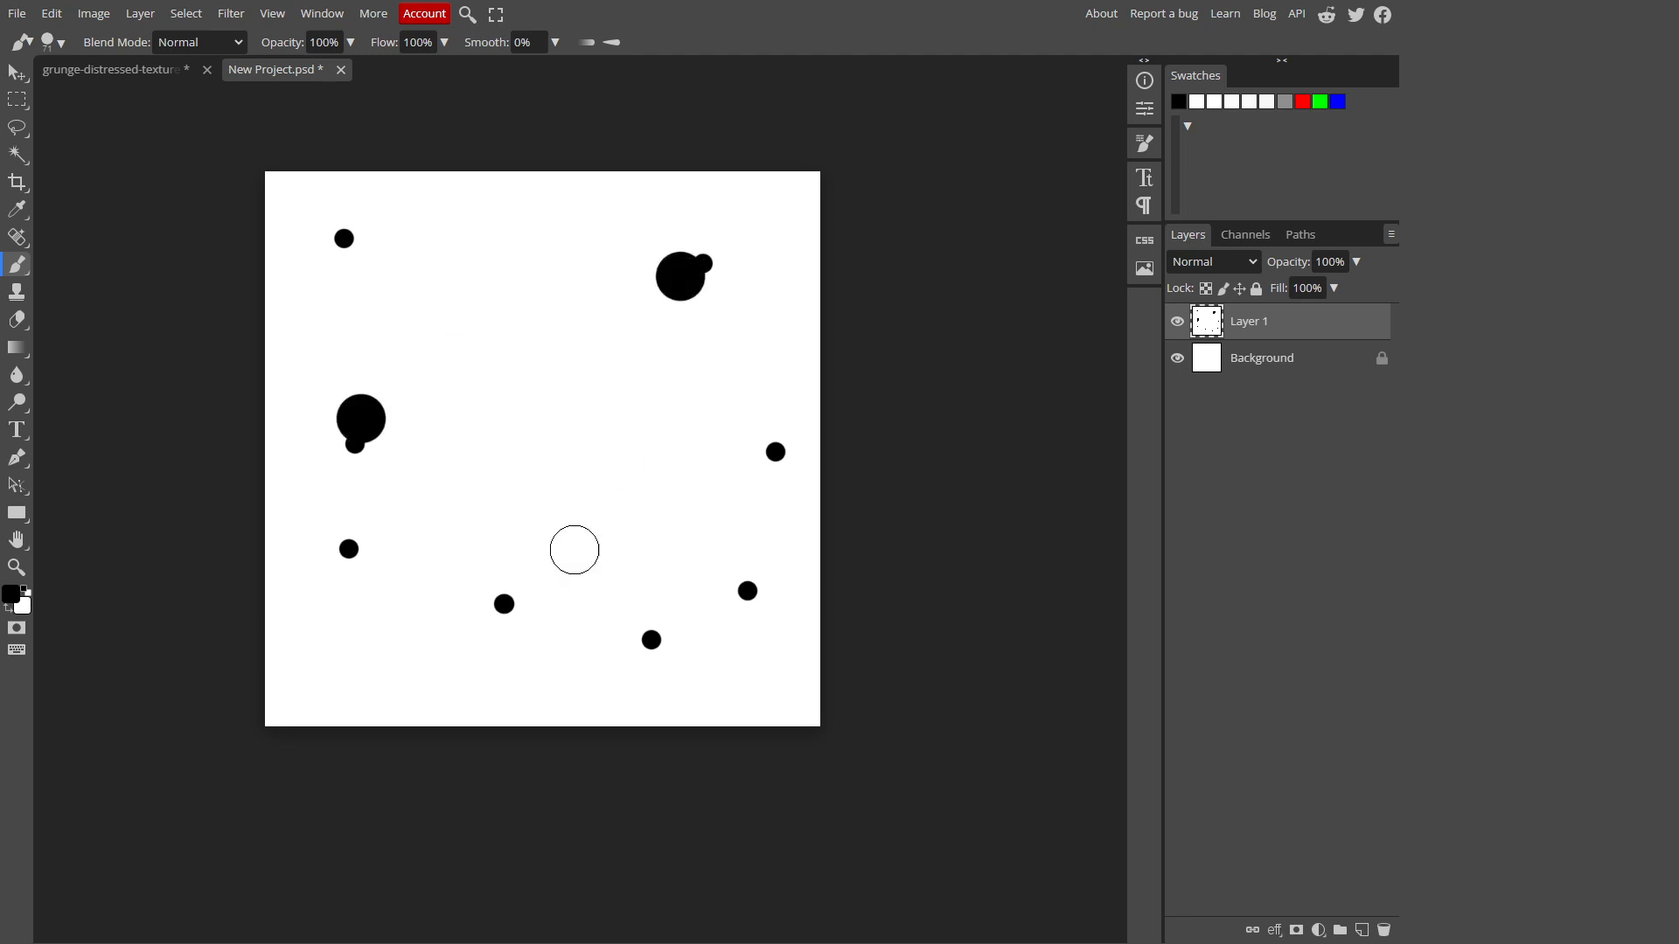
left_click(656, 669)
Scatter several smaller dots with a reduced brush and add one big dot near the middle of the canvas.
left_click_drag(512, 549, 490, 554)
left_click(309, 680)
left_click_drag(445, 677, 443, 677)
left_click(558, 341)
left_click(434, 236)
mouse_move(631, 437)
left_mouse_down()
mouse_move(648, 438)
mouse_move(599, 460)
left_mouse_up()
left_click(589, 435)
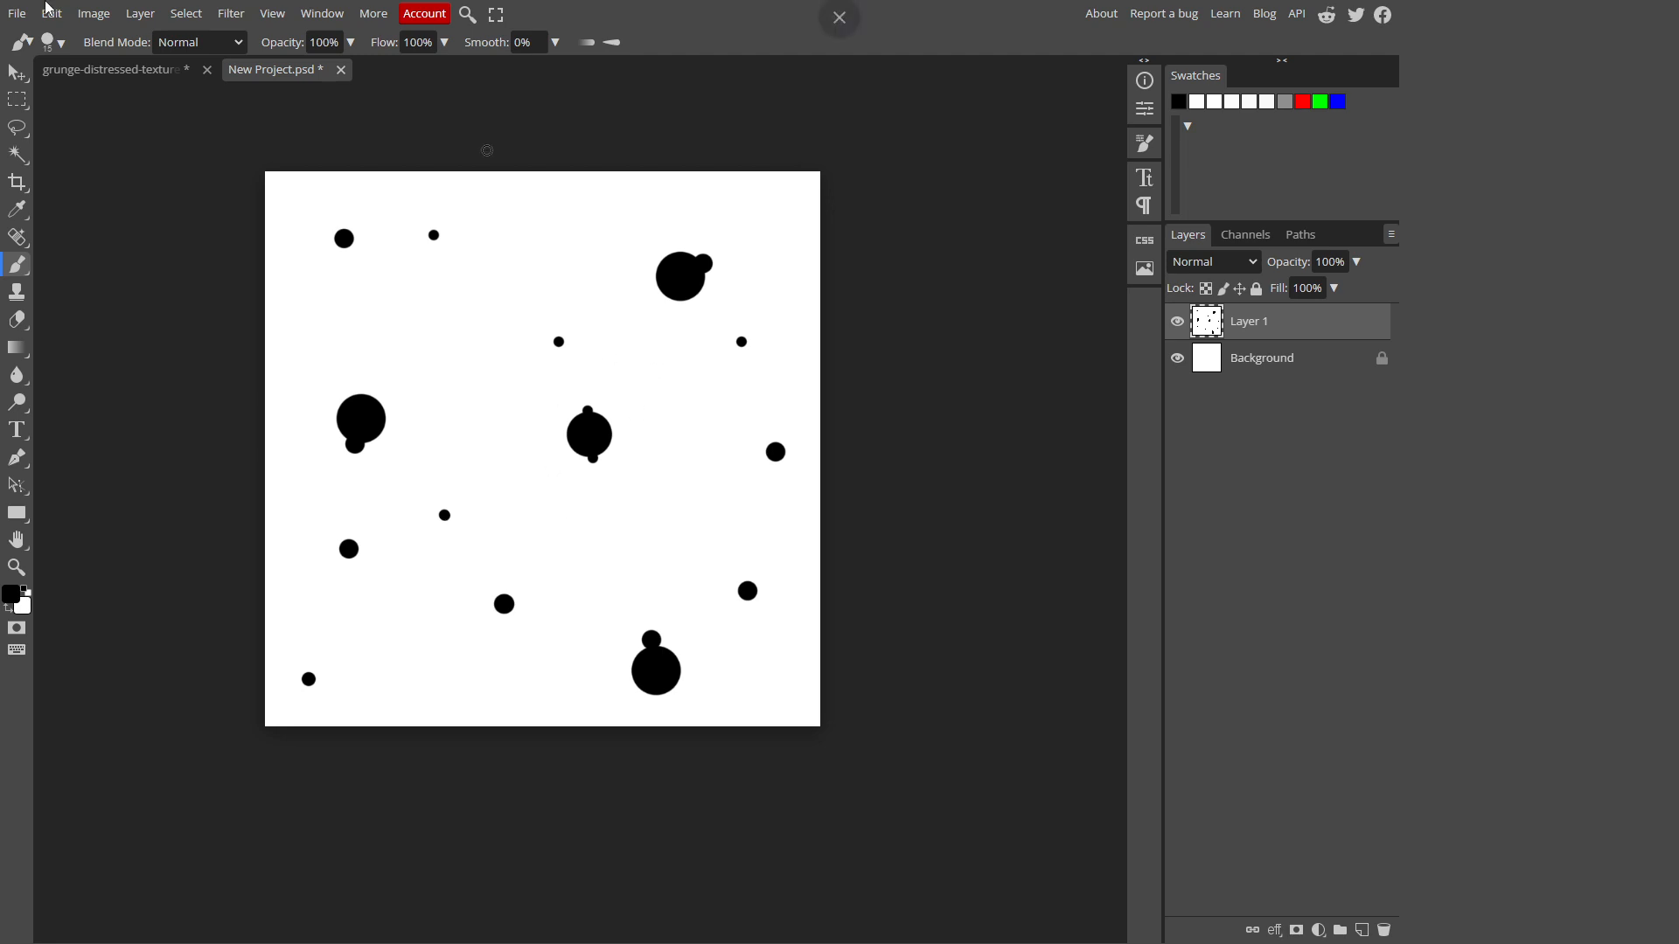
Set the brush hardness to 56% and paint a large soft dot right of centre with two smaller dots on its edge.
left_click(53, 42)
left_click_drag(272, 132, 213, 132)
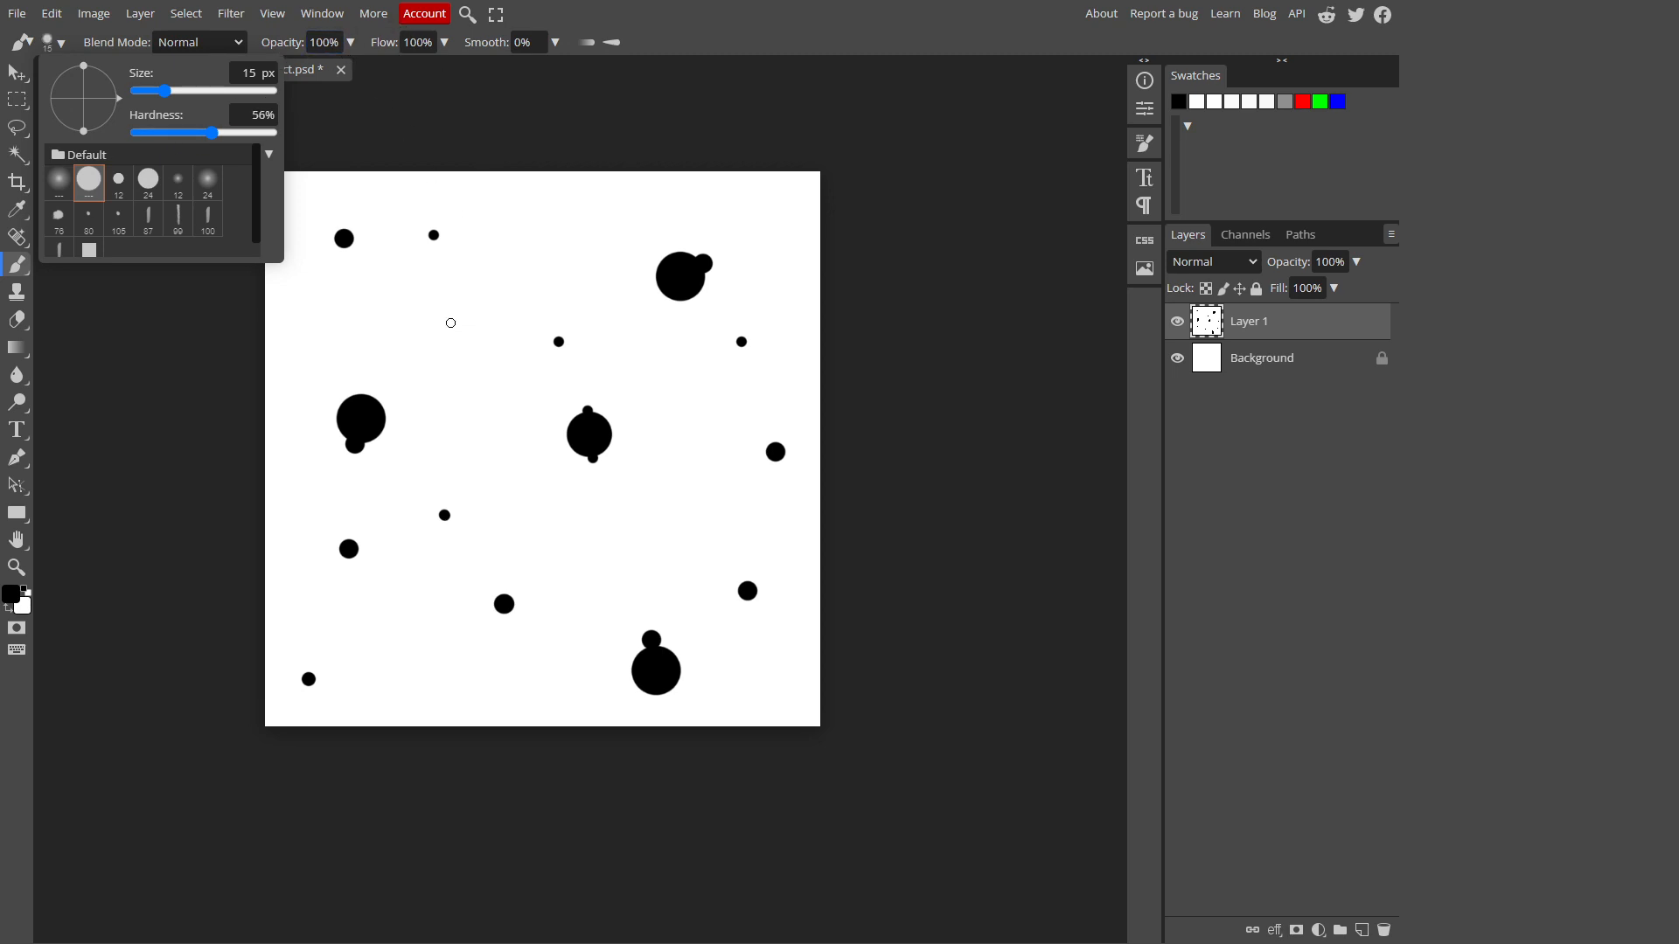
left_click_drag(451, 322, 481, 319)
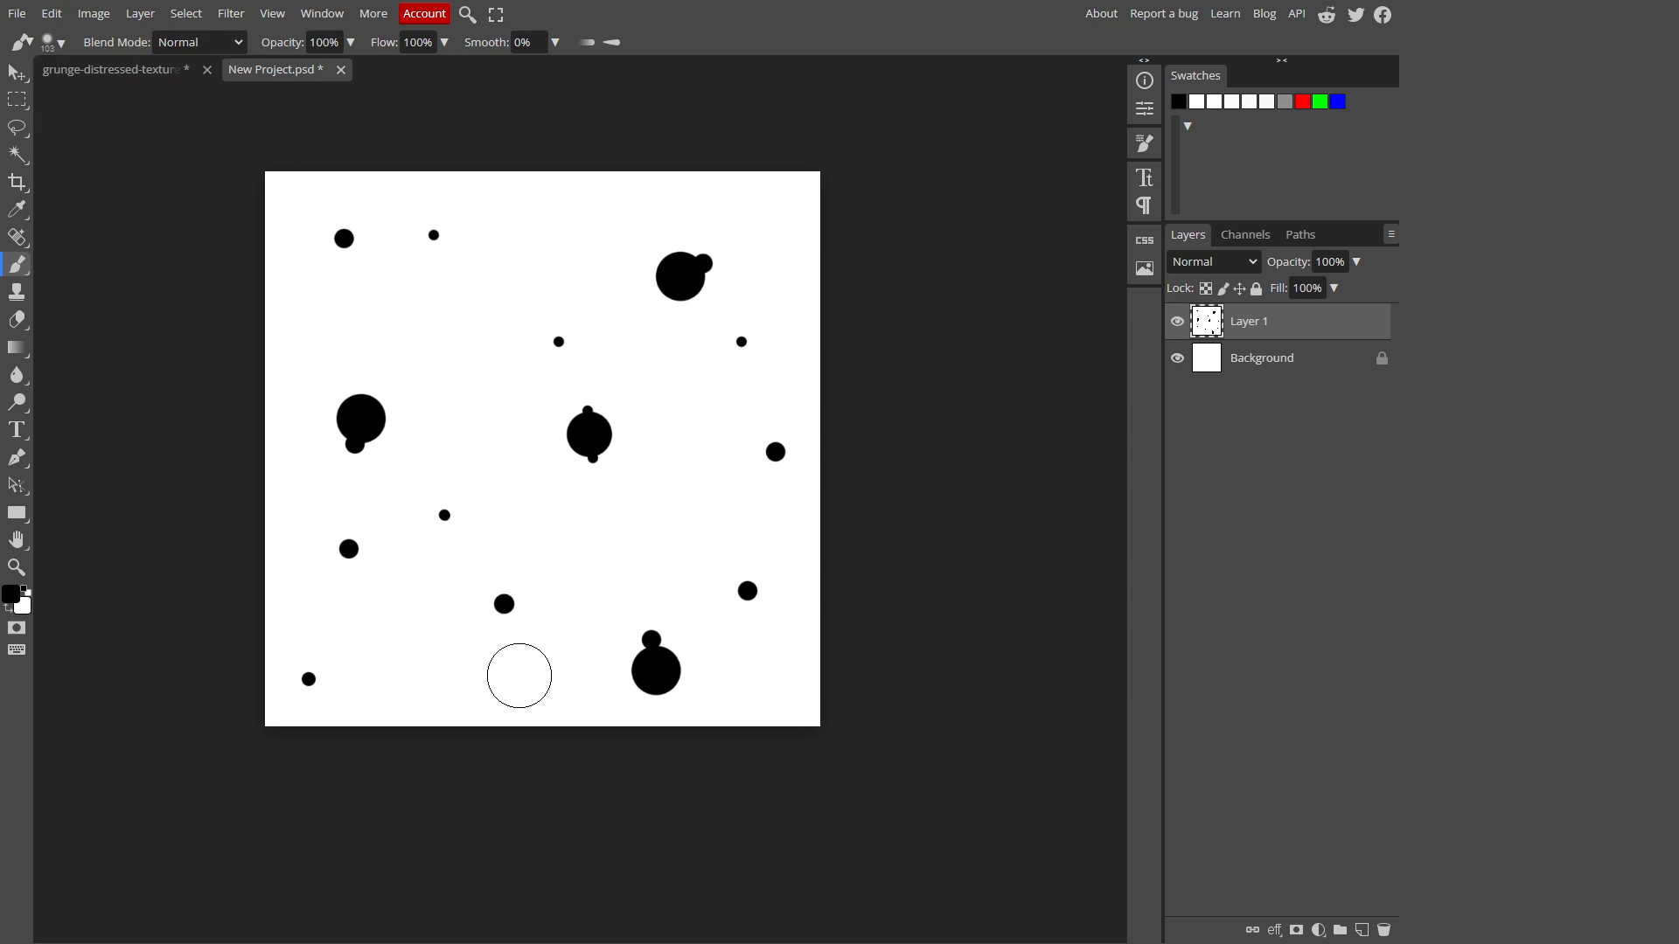
left_click(678, 499)
left_click_drag(671, 547, 644, 547)
left_click(678, 529)
left_click(706, 518)
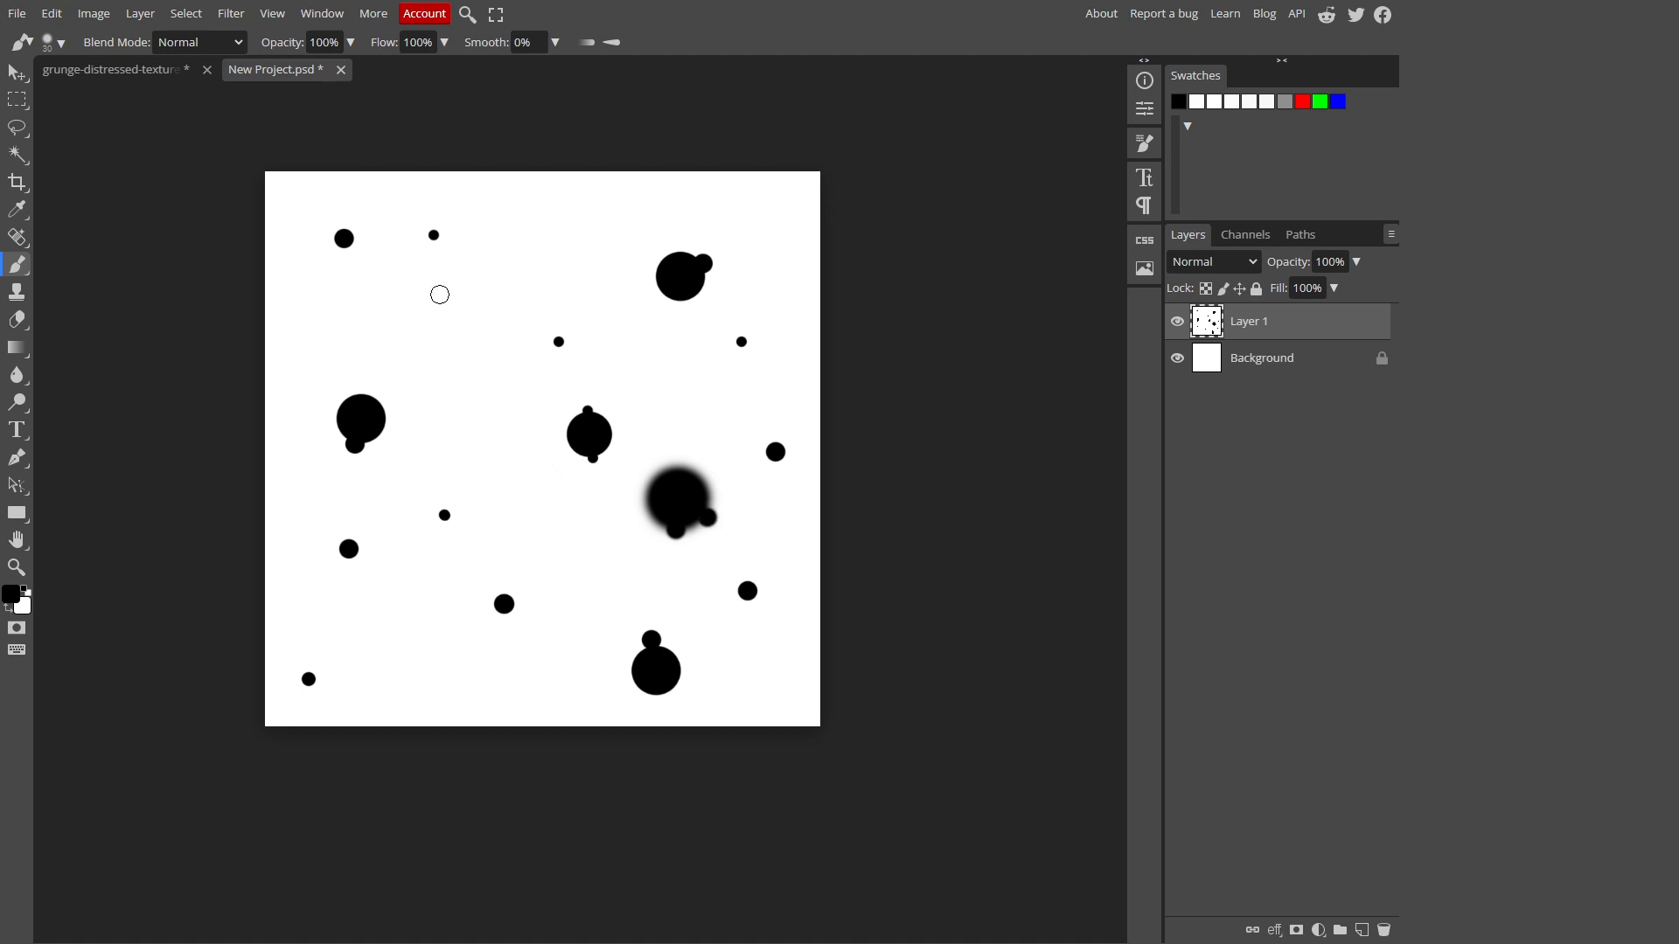
Define the dotted artwork as a new custom brush.
left_click(16, 76)
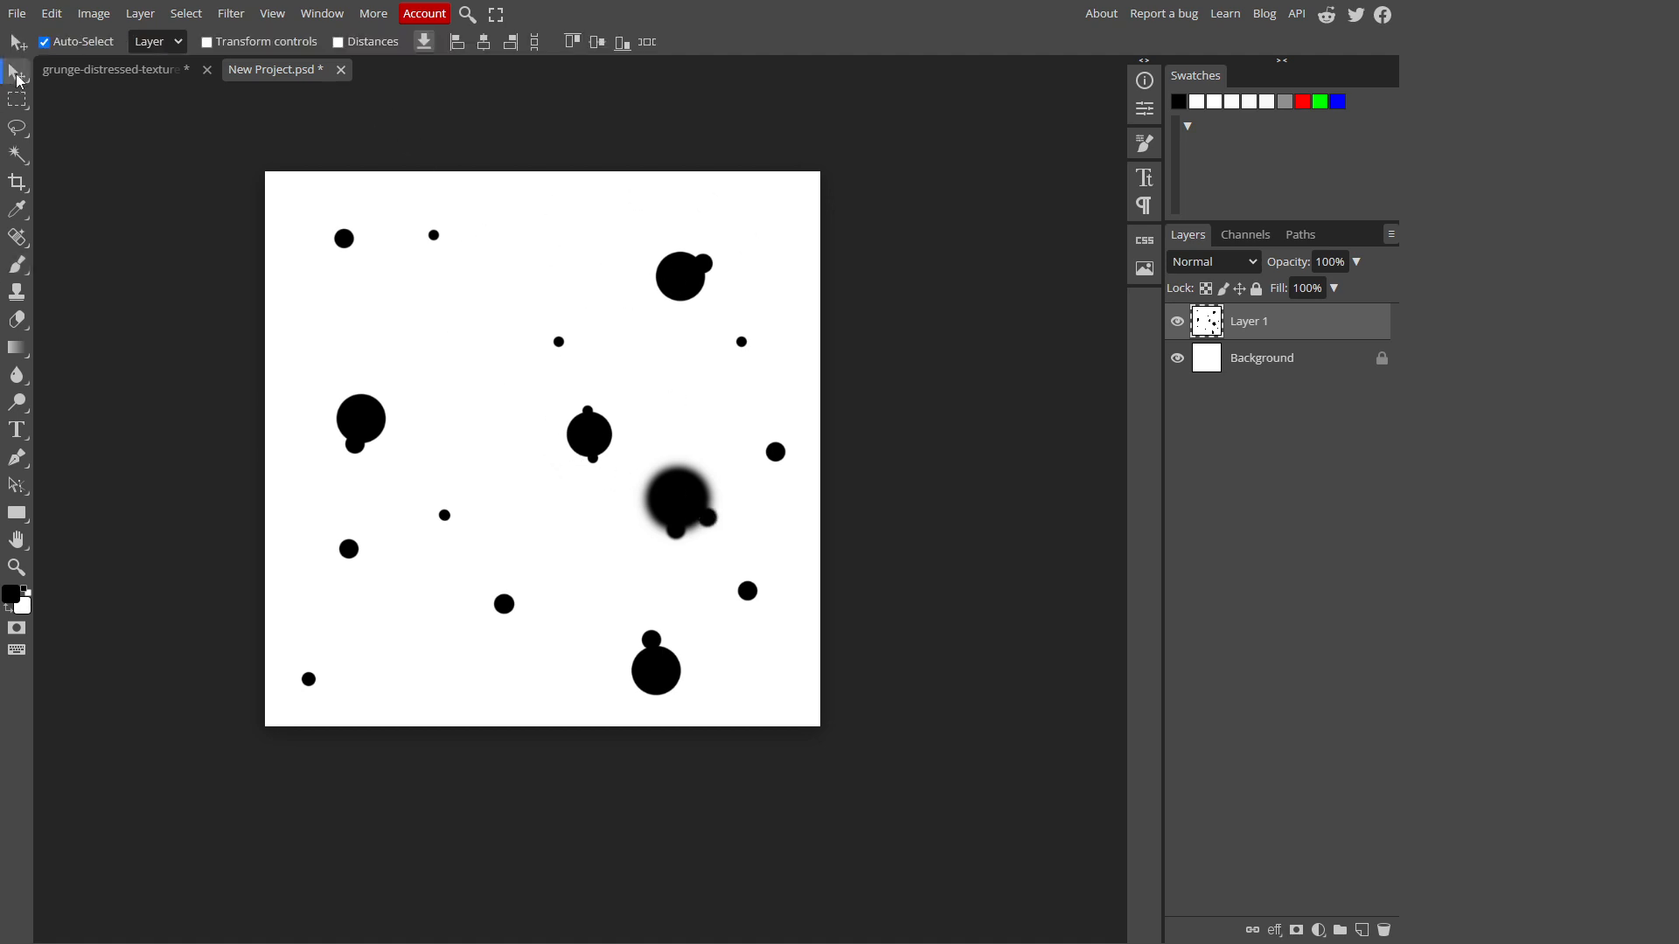
left_click(52, 14)
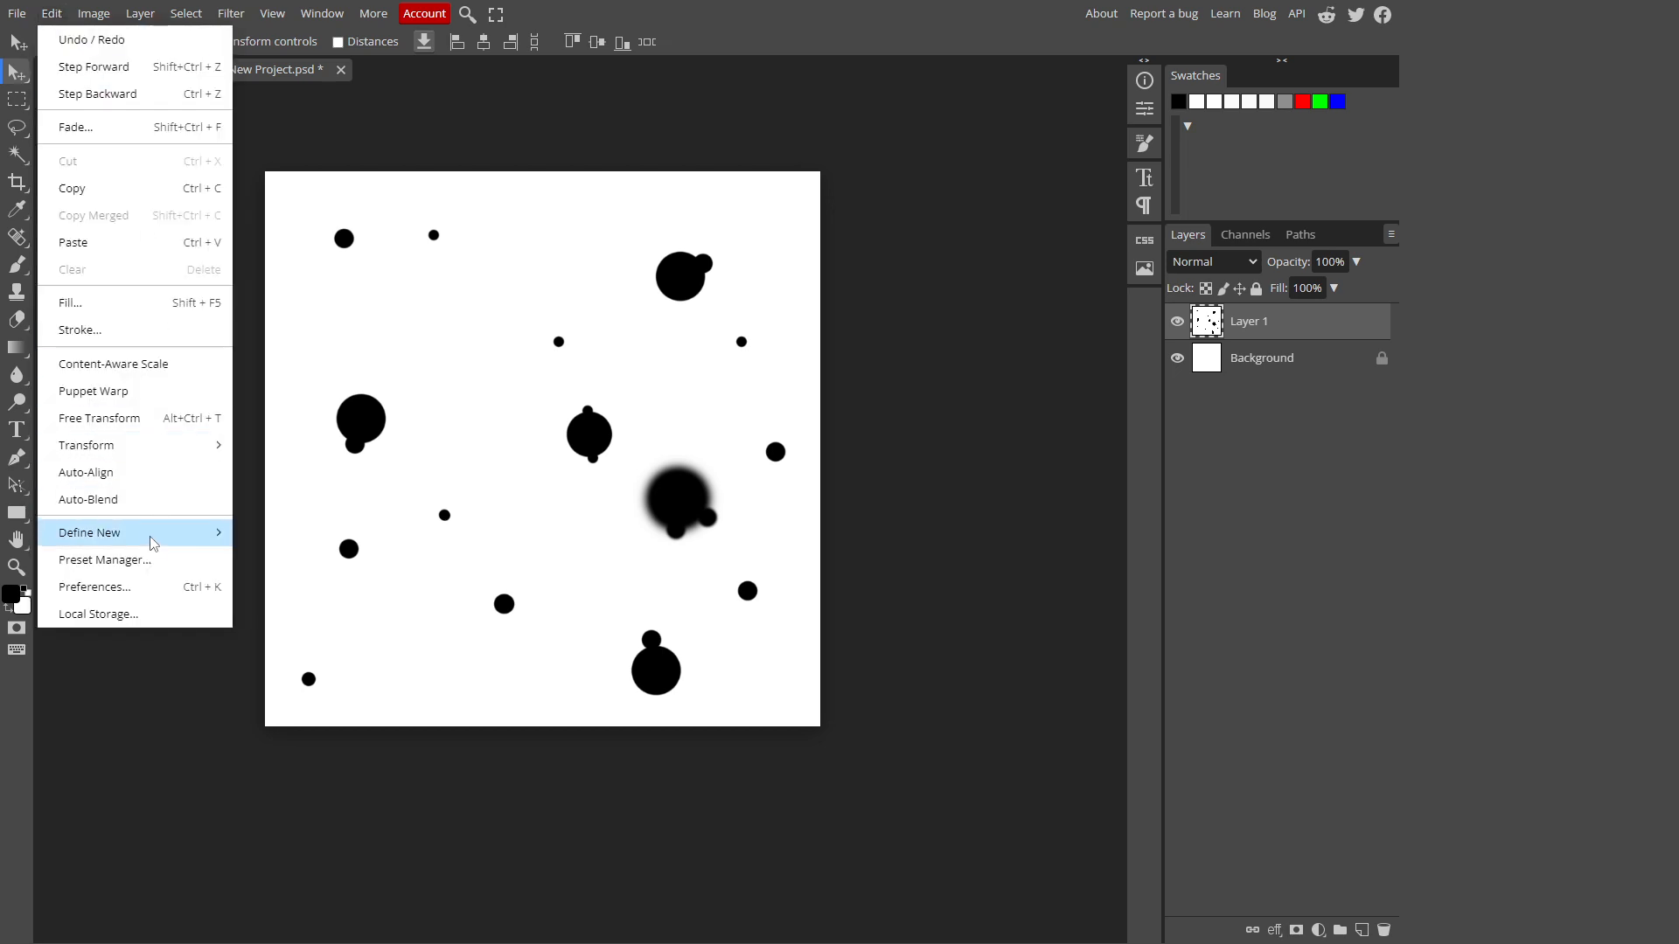
mouse_move(140, 535)
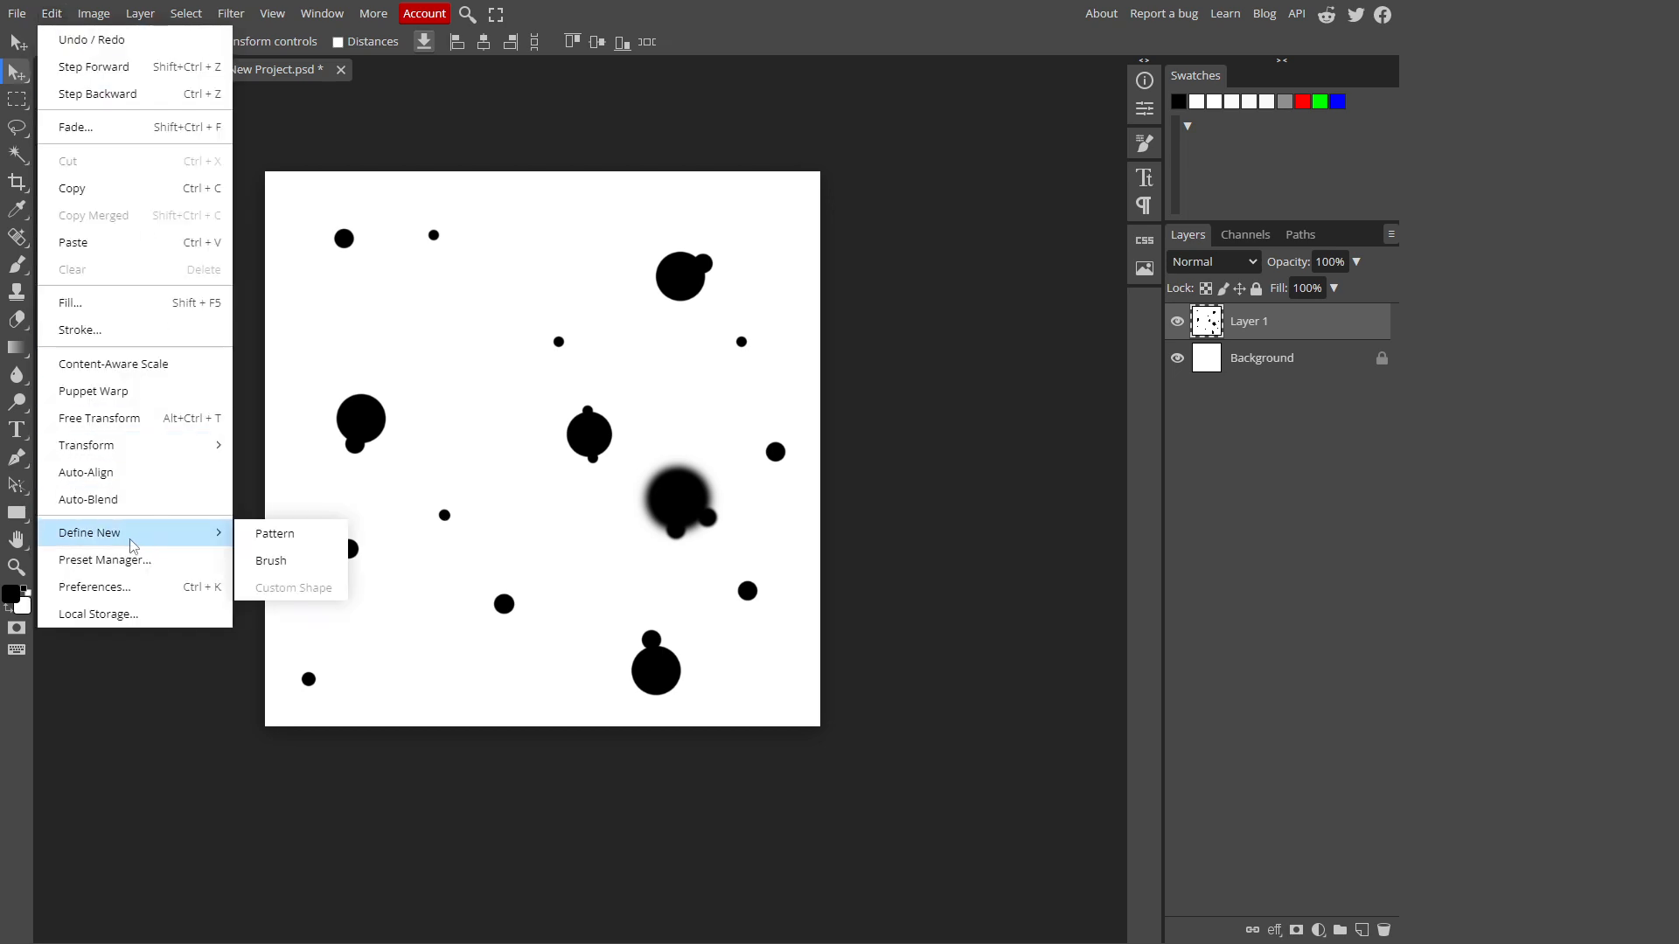
left_click(293, 564)
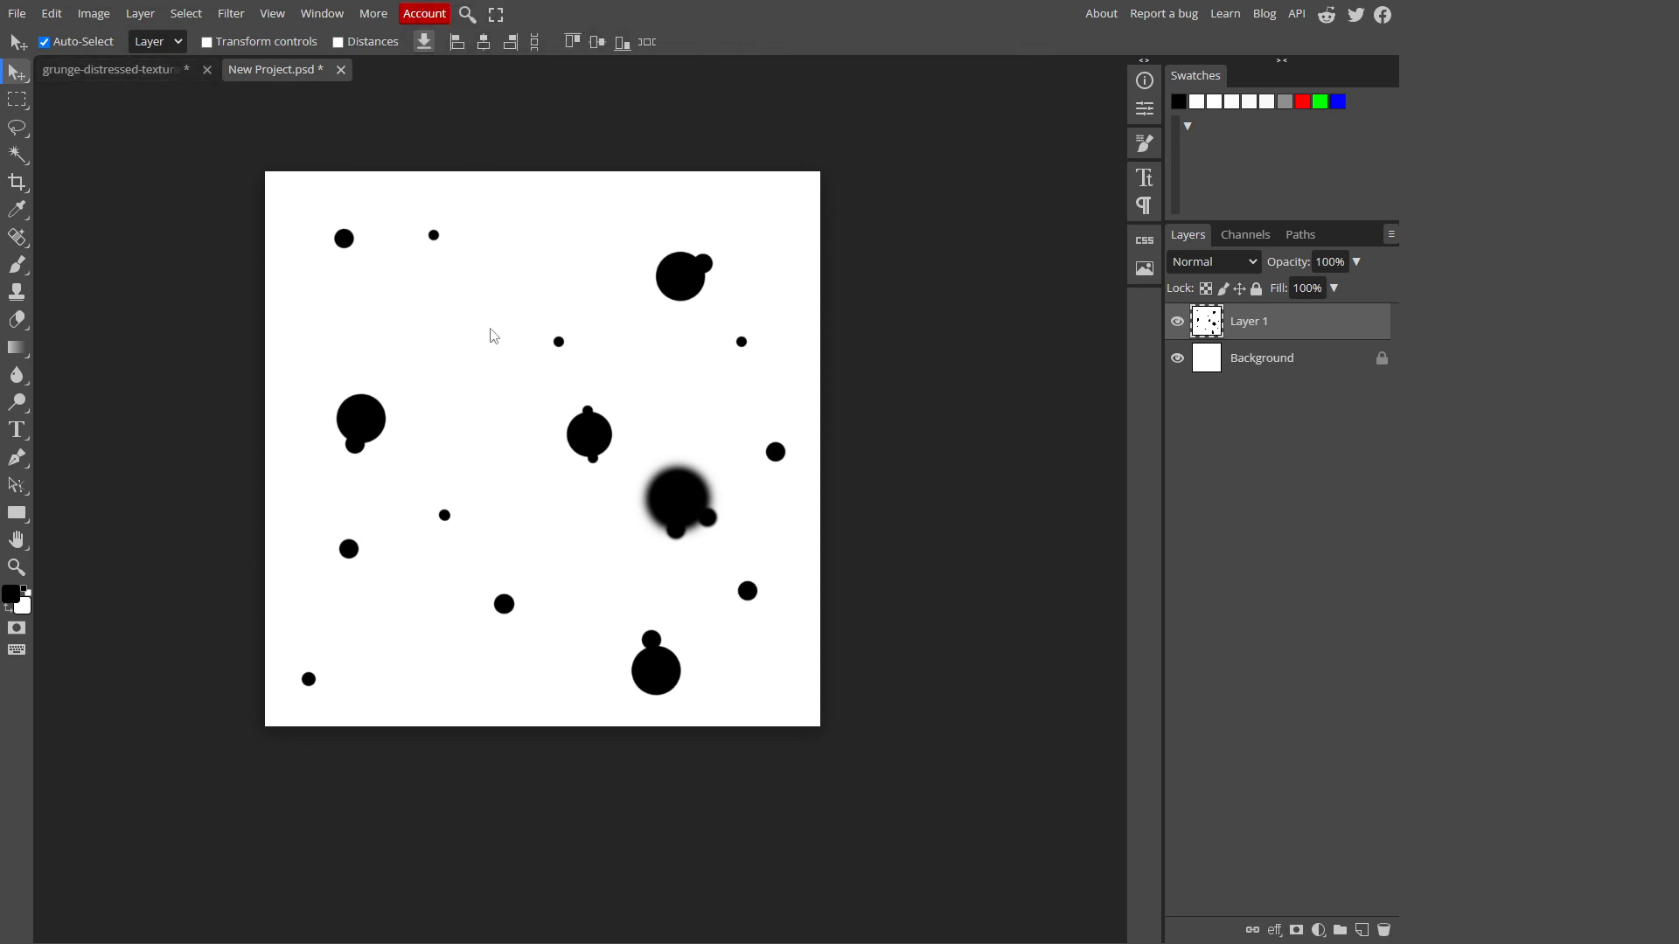
Choose the new 699 px splatter brush and stamp it repeatedly over the dotted canvas.
left_click(16, 264)
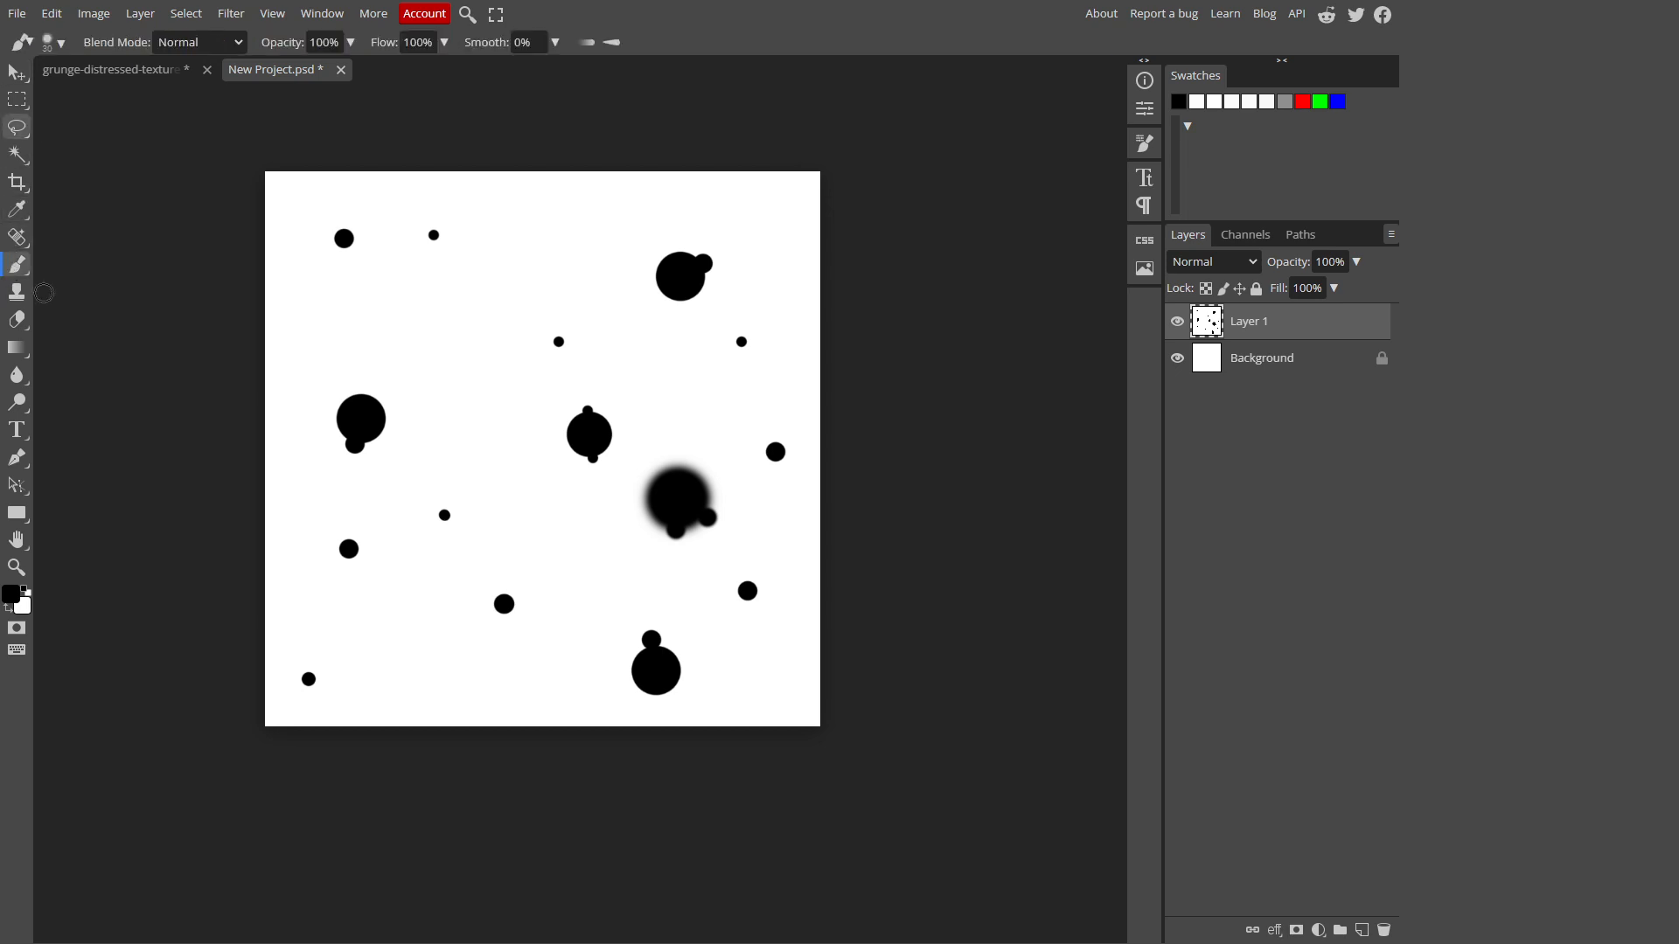
left_click(63, 44)
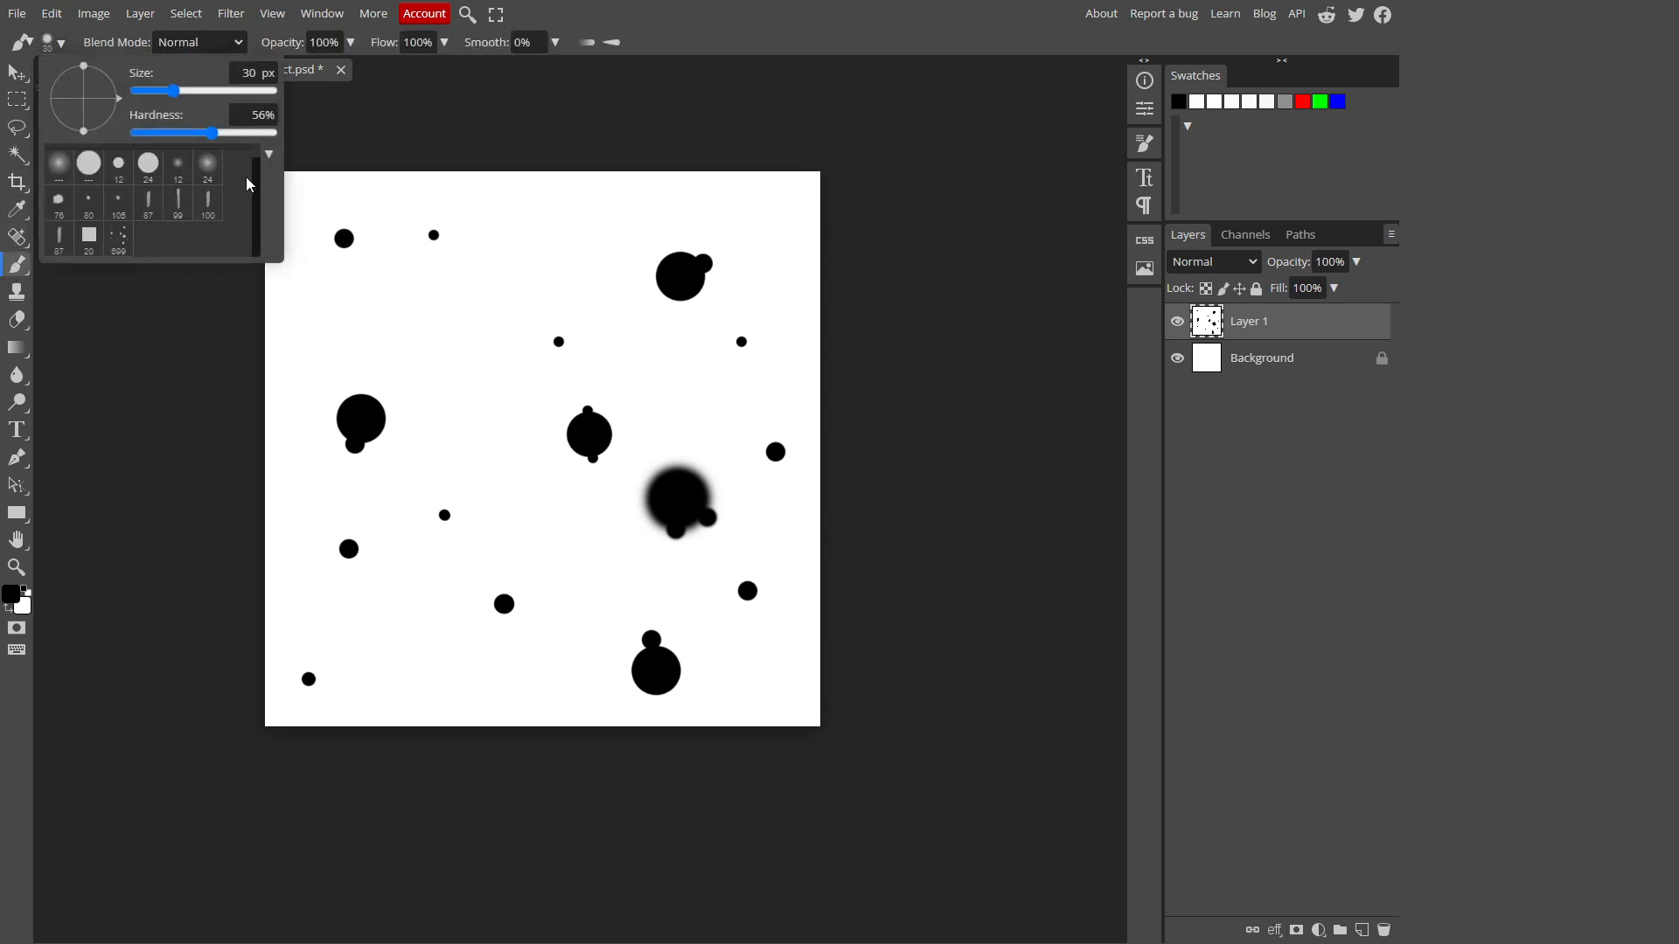
left_click(120, 249)
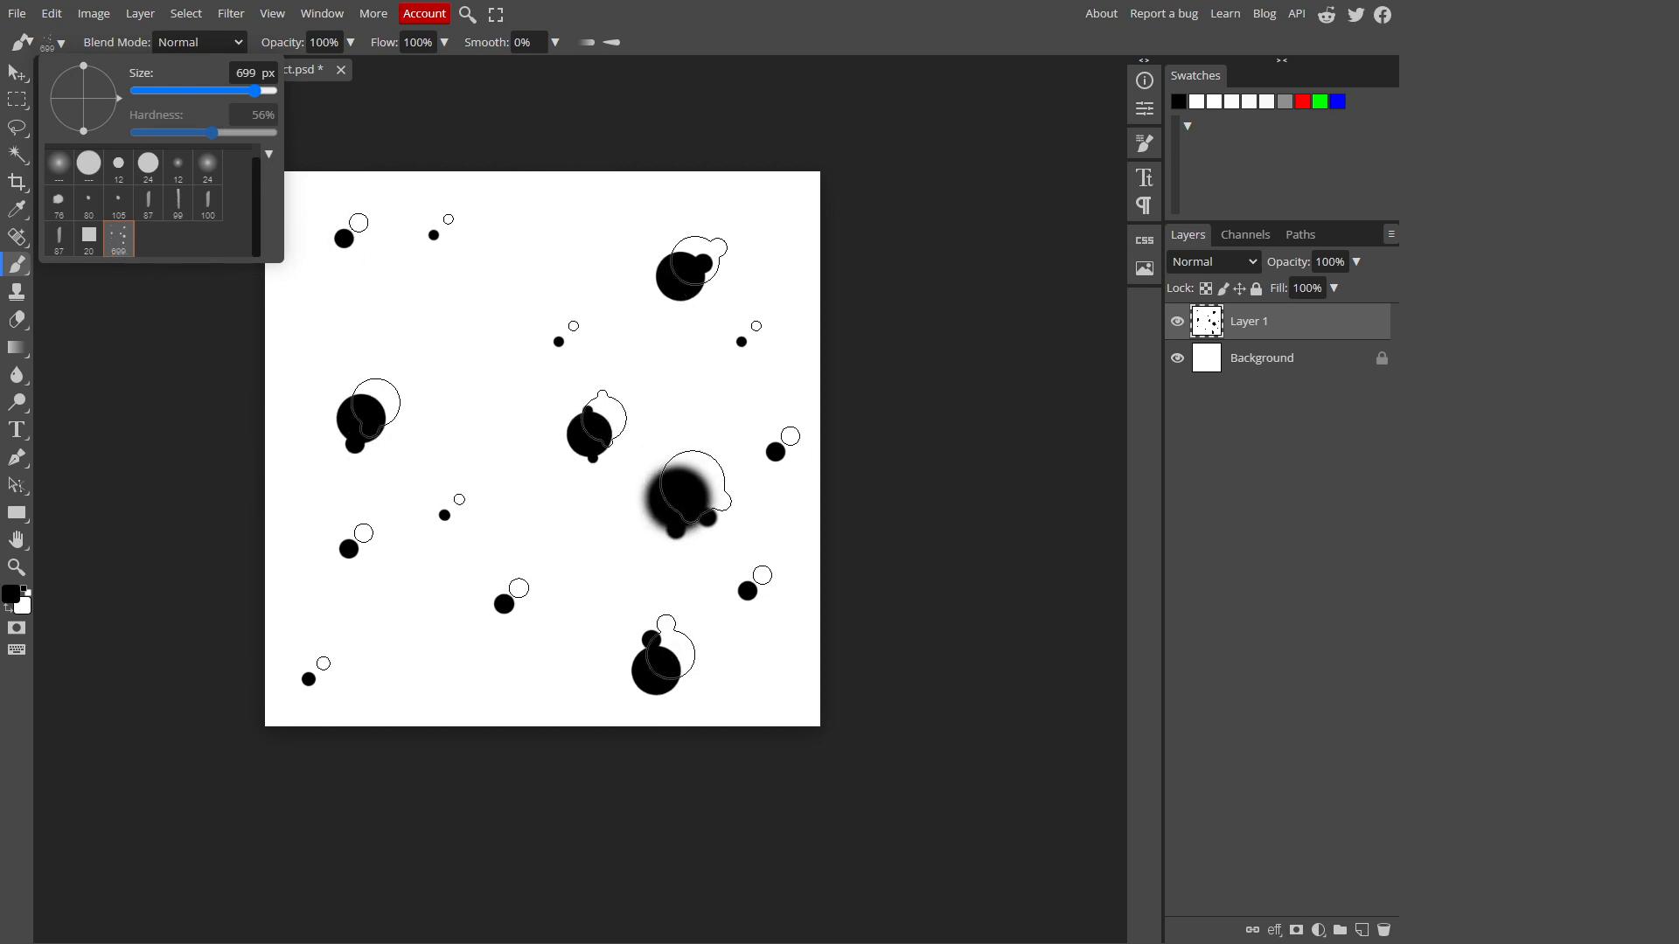
left_click(557, 444)
left_click(480, 482)
left_click(584, 426)
mouse_move(598, 400)
left_mouse_down()
mouse_move(592, 539)
mouse_move(537, 597)
mouse_move(546, 560)
mouse_move(455, 219)
mouse_move(209, 130)
left_mouse_up()
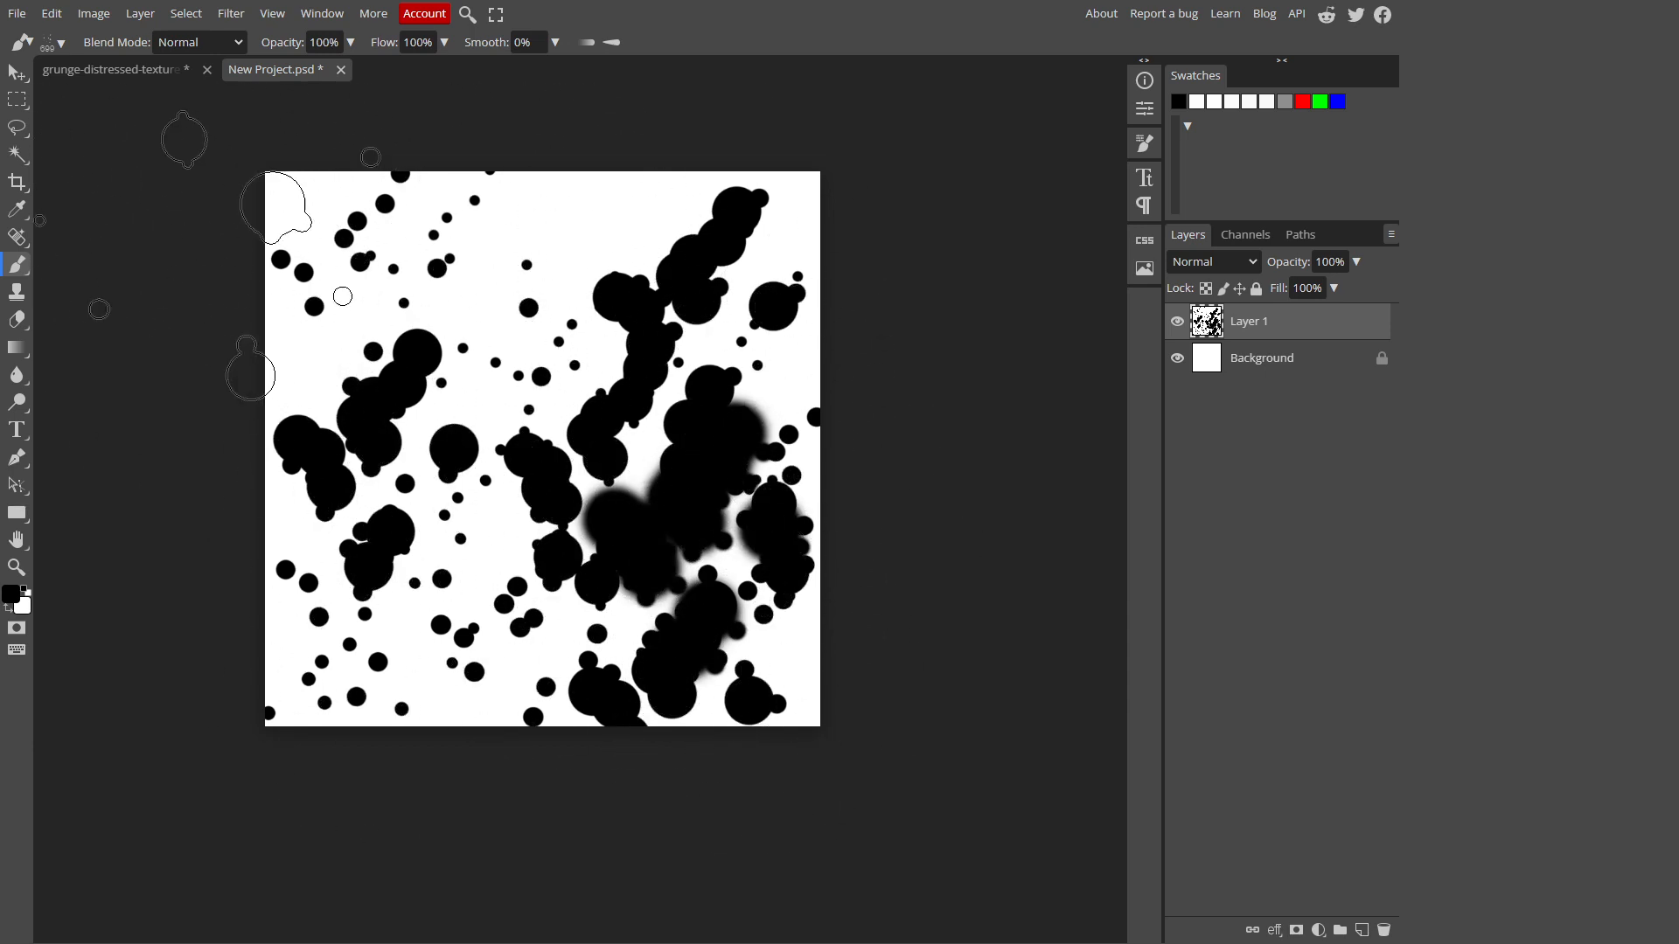
Switch to the grunge texture document, shrink the splatter brush, and stamp small clusters across its upper left and middle.
left_click(111, 75)
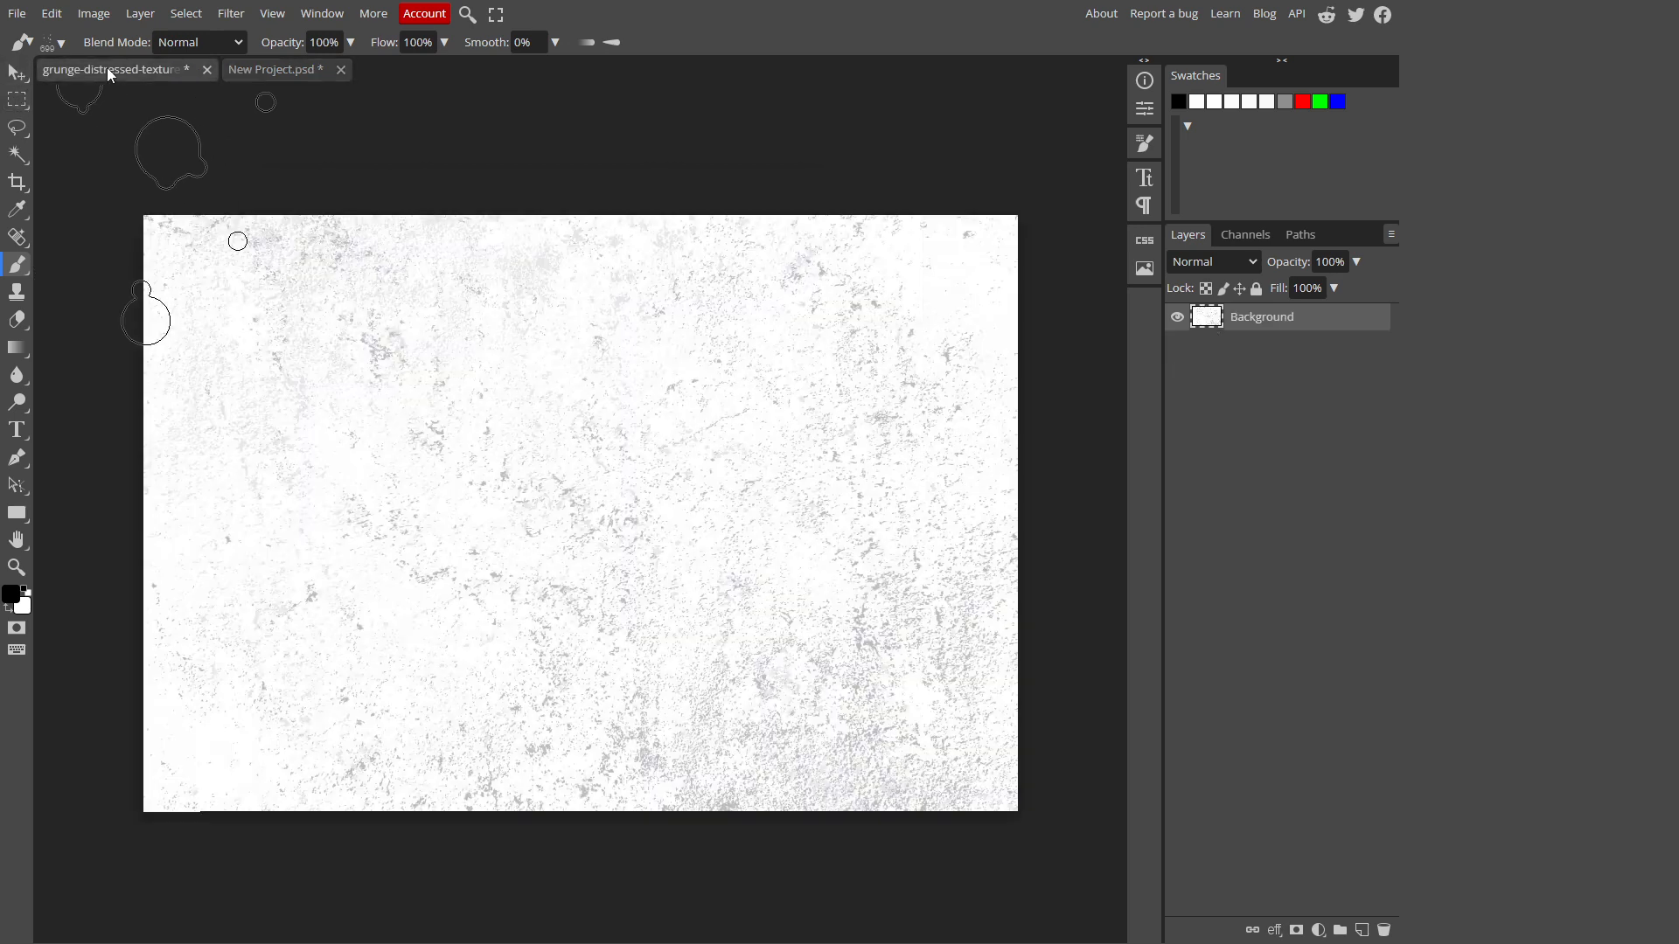
left_click_drag(544, 435, 415, 448)
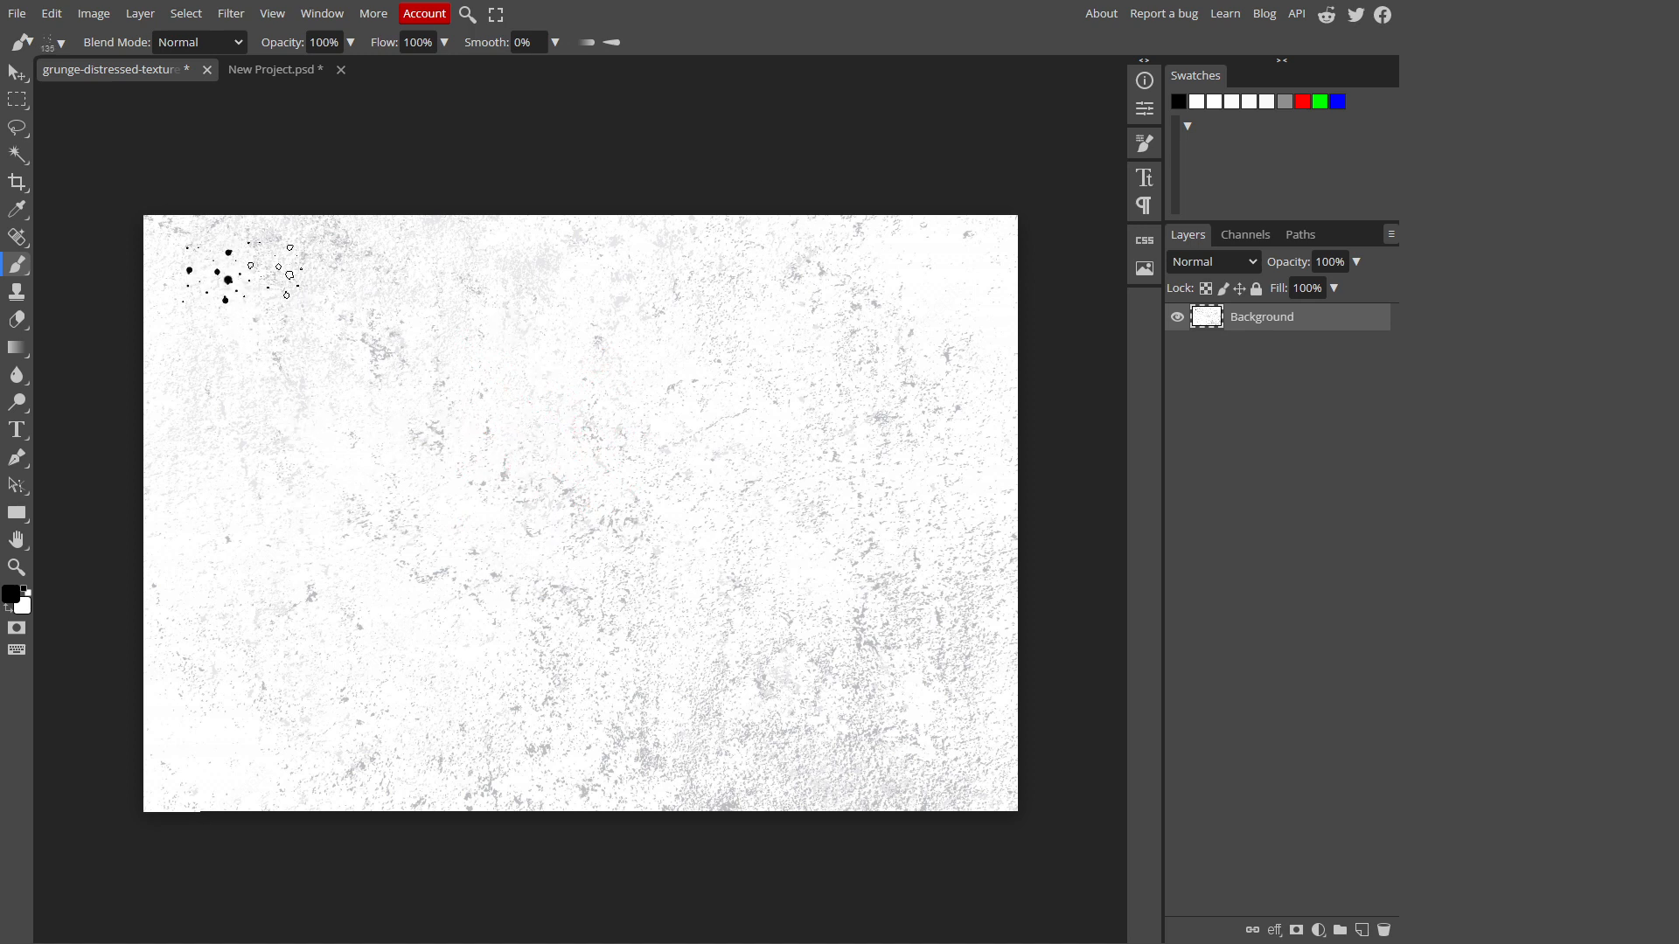
left_click_drag(348, 357, 264, 374)
left_click(448, 414)
left_click(491, 370)
left_click(572, 321)
left_click(601, 349)
left_click(609, 415)
Enlarge the splatter brush and stamp four large splatters over the right and lower parts of the grunge texture.
left_click_drag(790, 376, 871, 382)
left_click(848, 434)
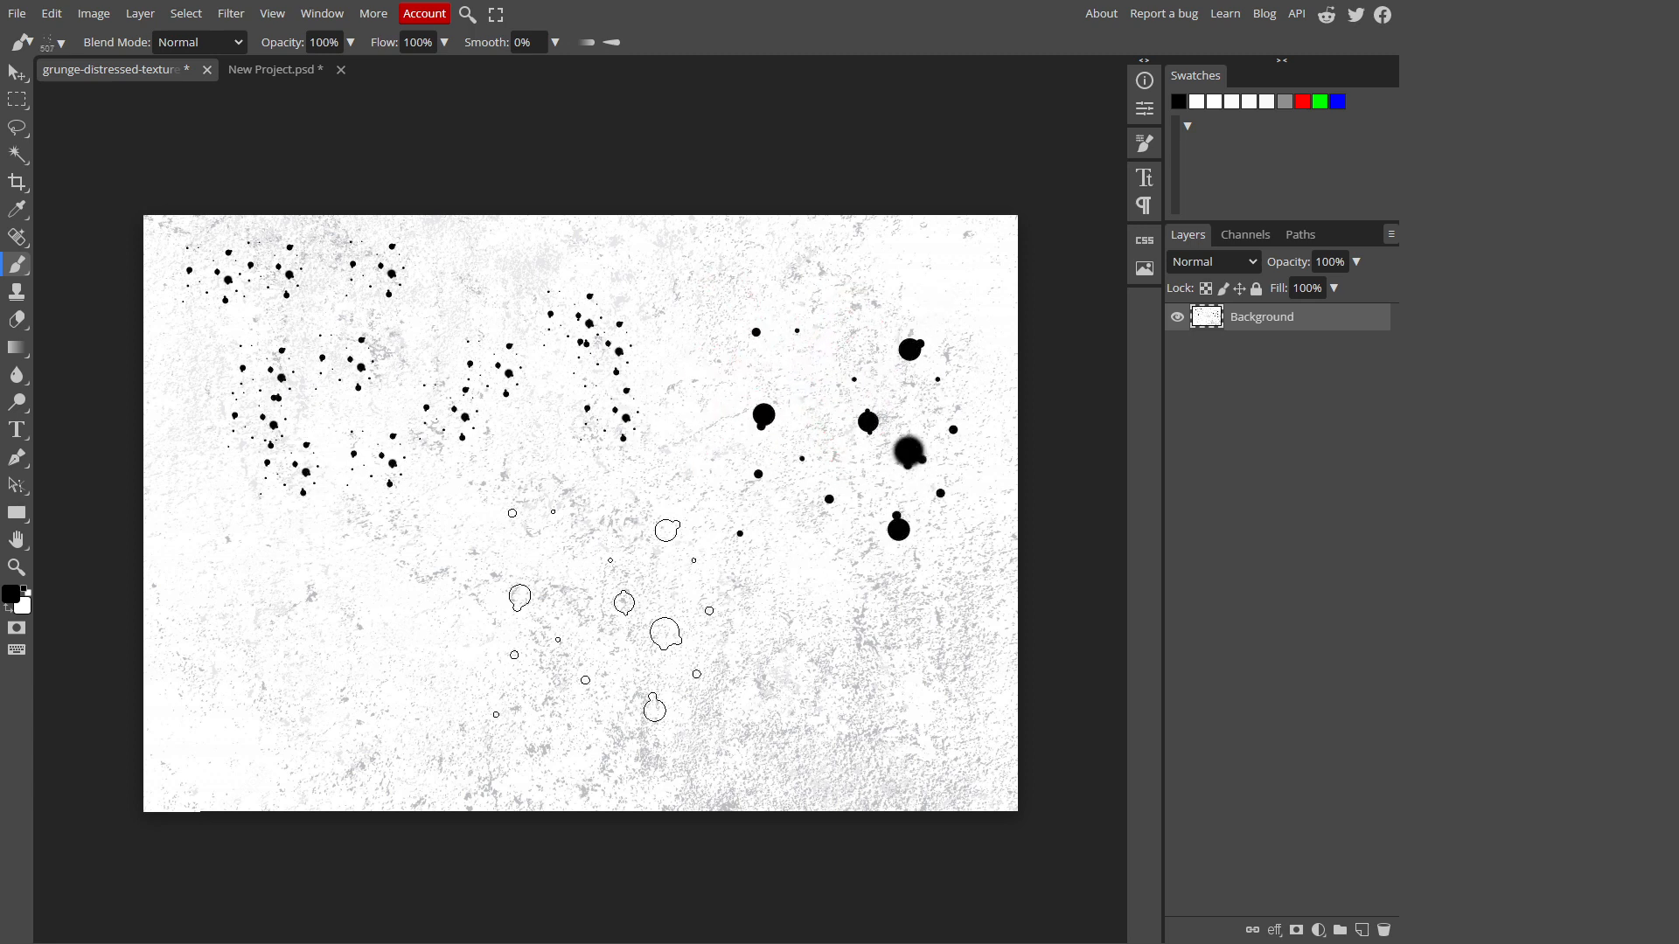
left_click(582, 619)
left_click(438, 624)
left_click(832, 635)
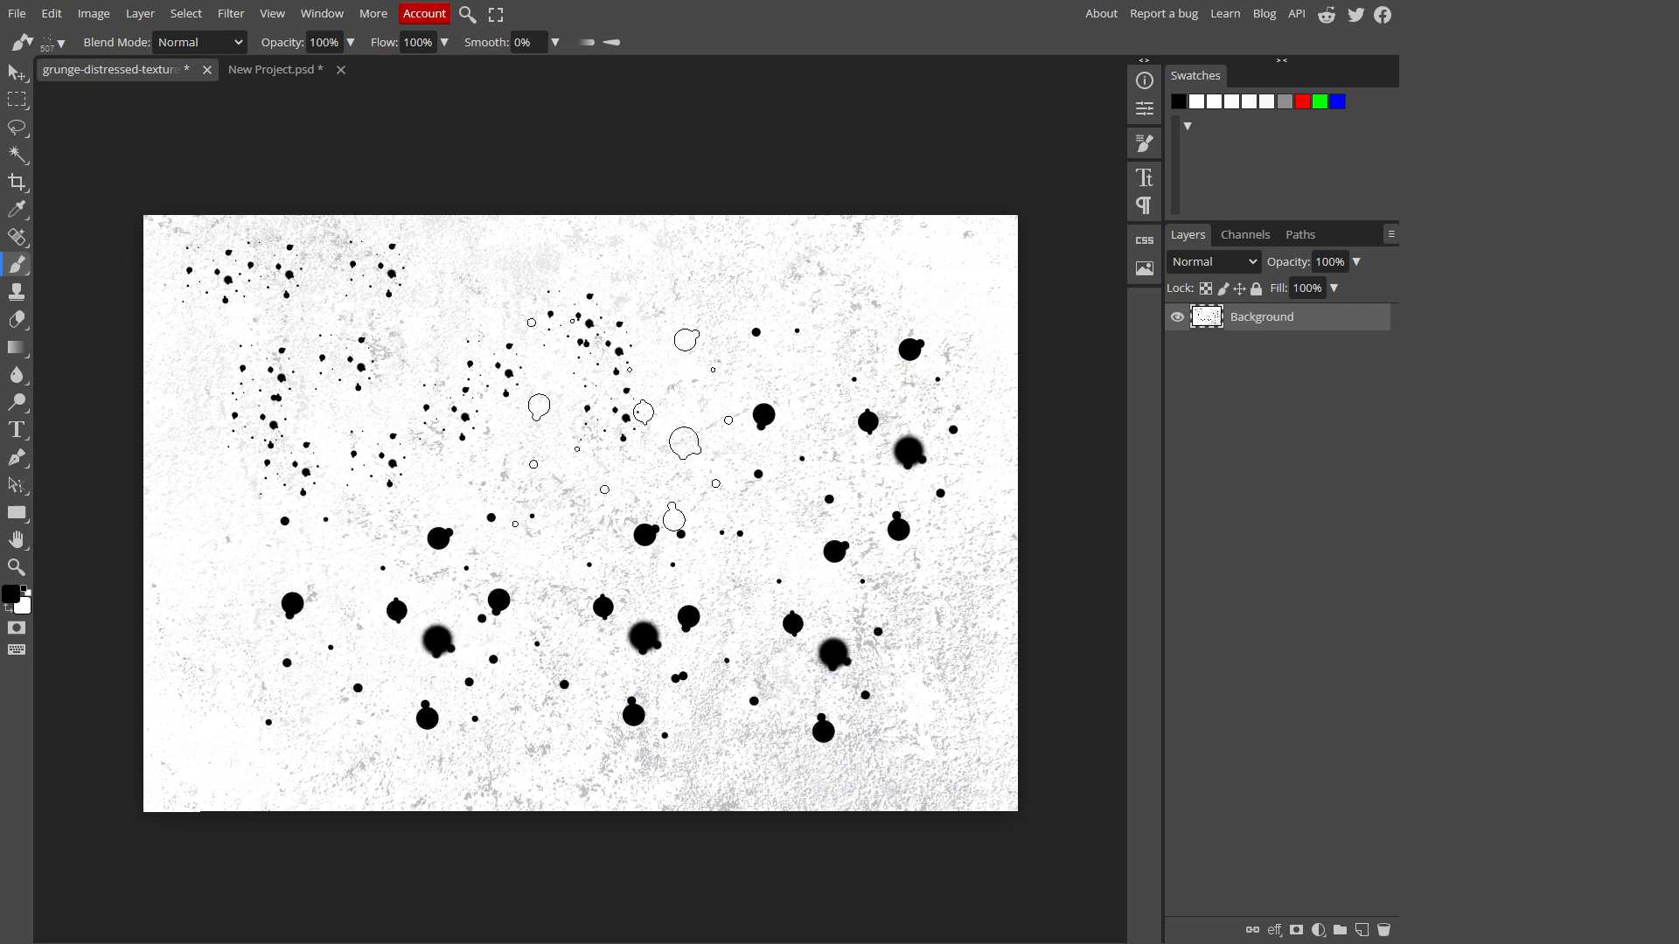
Undo the latest splatter stamps on the grunge texture.
key("ctrl+z")
key("ctrl+z")
key("ctrl+z")
key("ctrl+z")
key("ctrl+z")
key("ctrl+z")
key("ctrl+z")
key("ctrl+z")
key("ctrl+z")
key("ctrl+z")
key("ctrl+z")
key("ctrl+z")
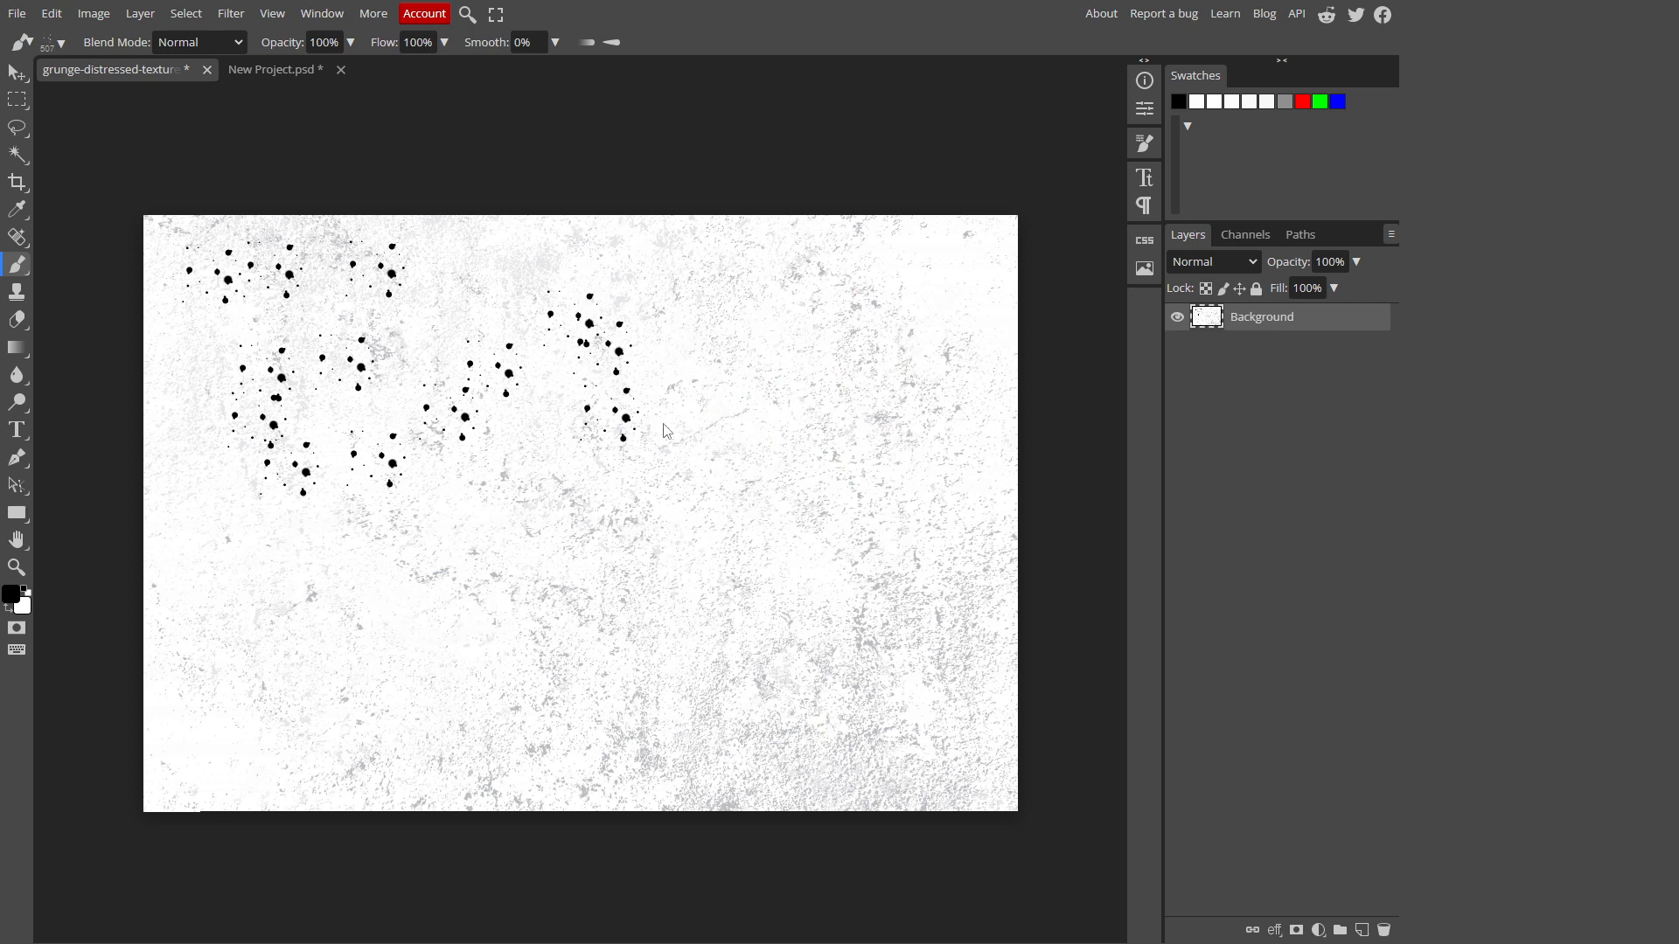
Undo the remaining splatter stamps on the grunge texture, along with a trial stroke across its middle.
key("ctrl+z")
key("ctrl+z")
key("ctrl+z")
mouse_move(439, 486)
left_mouse_down()
mouse_move(340, 503)
mouse_move(309, 485)
mouse_move(419, 429)
mouse_move(521, 482)
mouse_move(633, 485)
mouse_move(729, 408)
mouse_move(825, 400)
mouse_move(883, 476)
left_mouse_up()
key("ctrl+z")
key("ctrl+z")
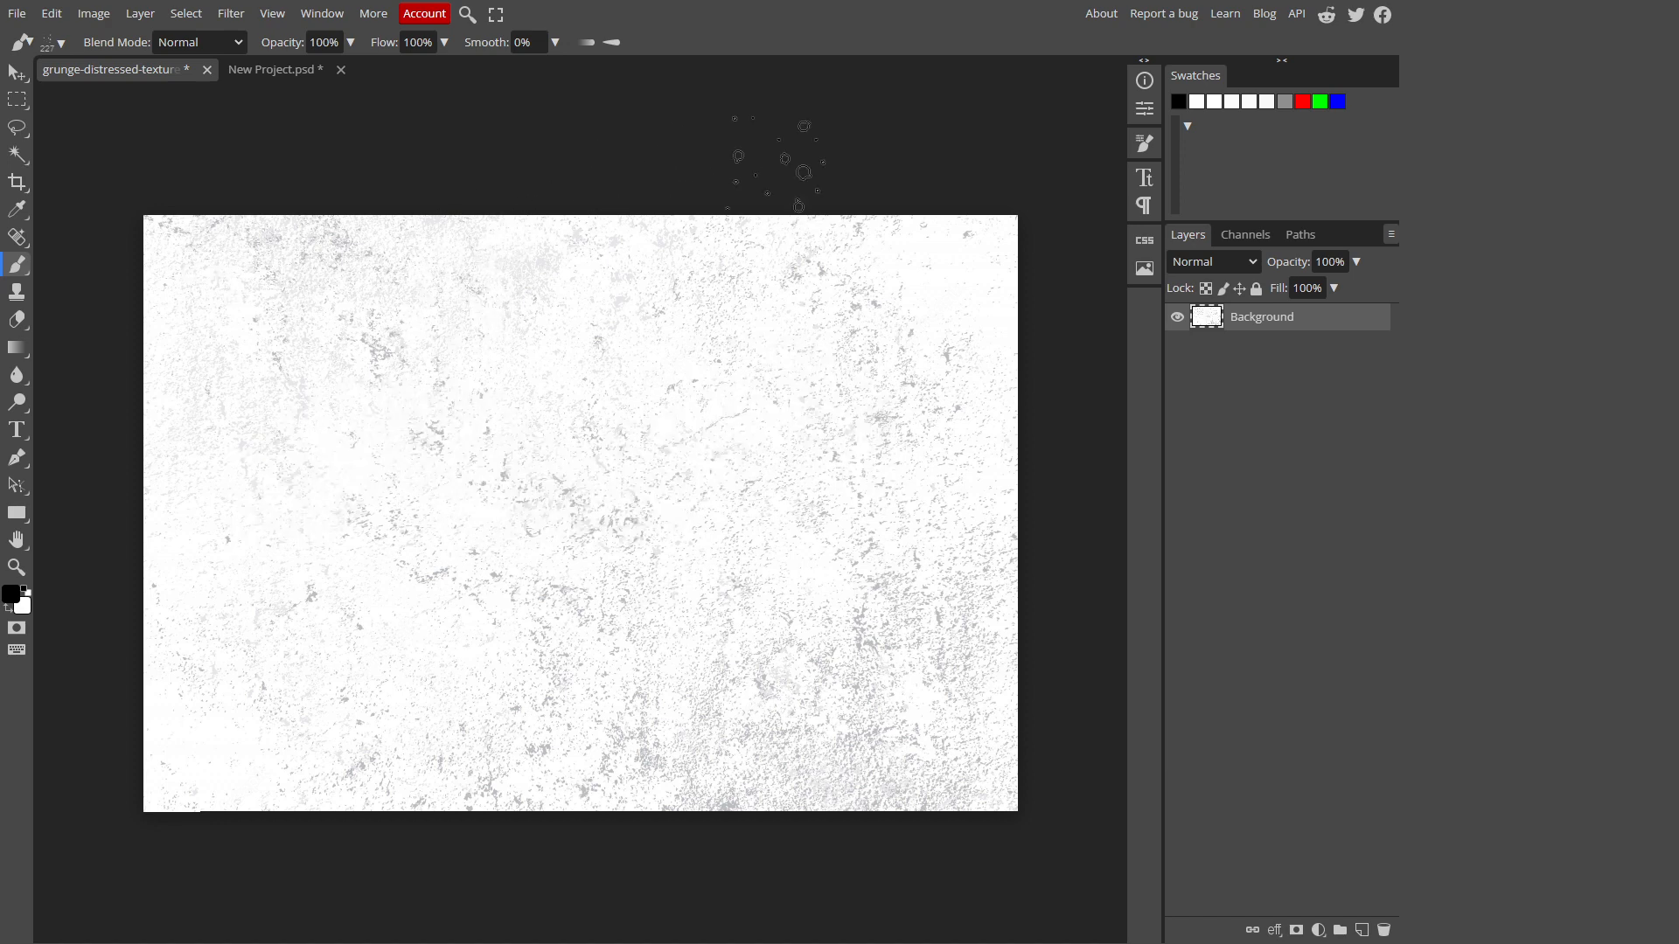
Open the brush settings and enable Tip Dynamics, Scatter, Color Dynamics and Transfer to look through their options.
left_click(1151, 143)
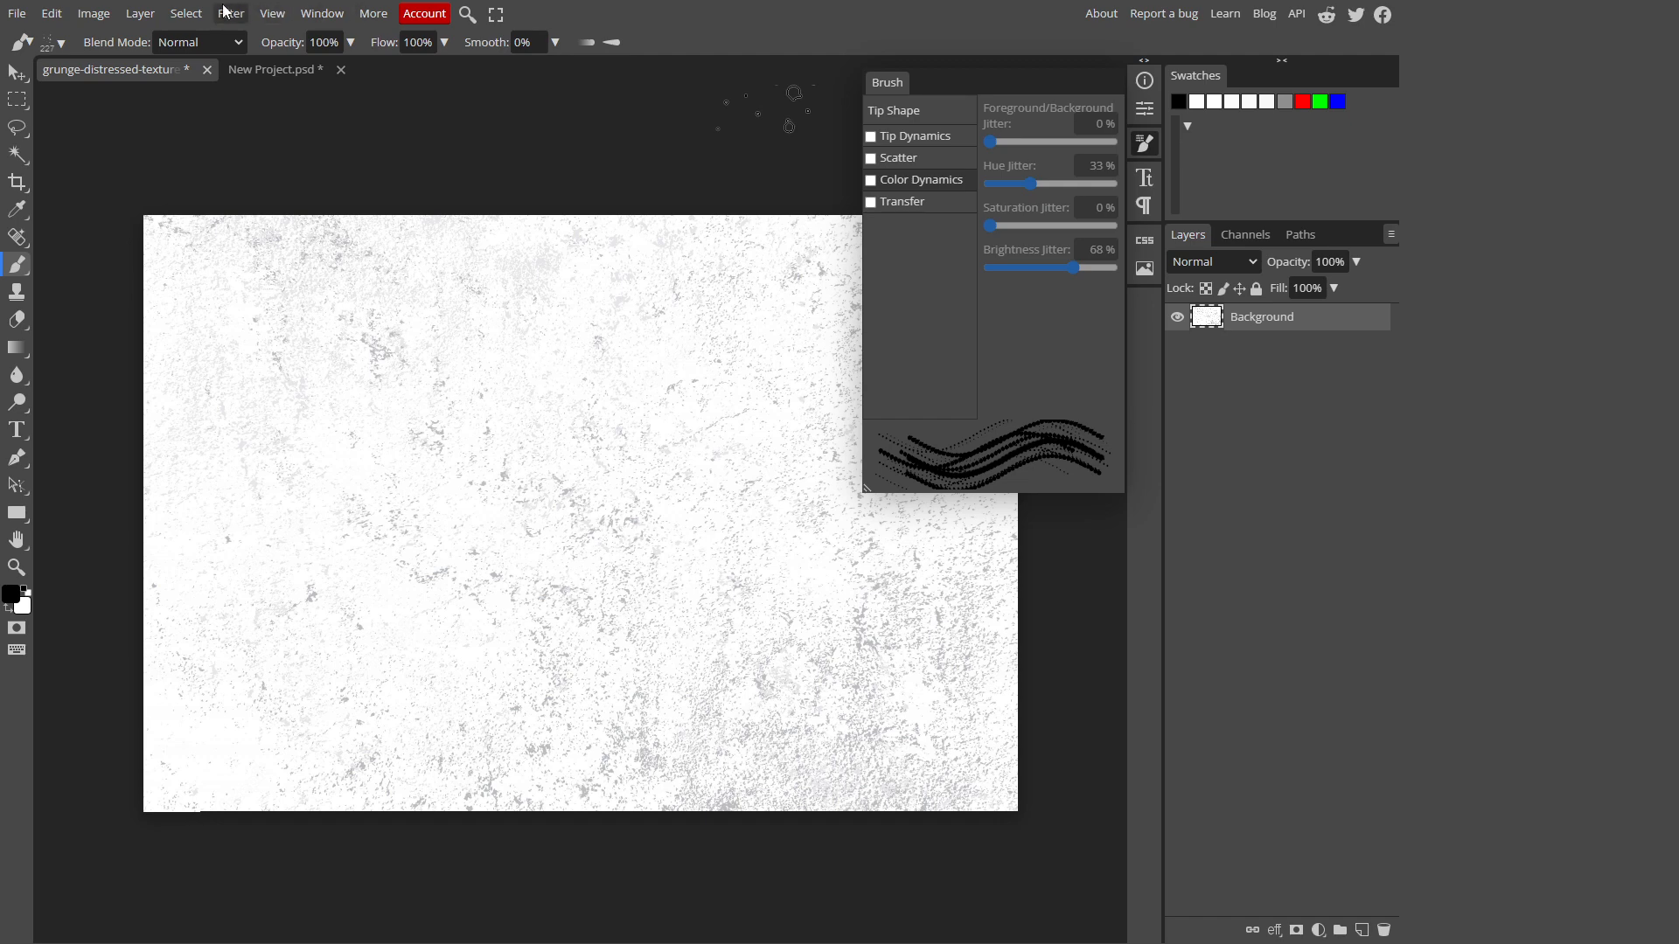
left_click(319, 14)
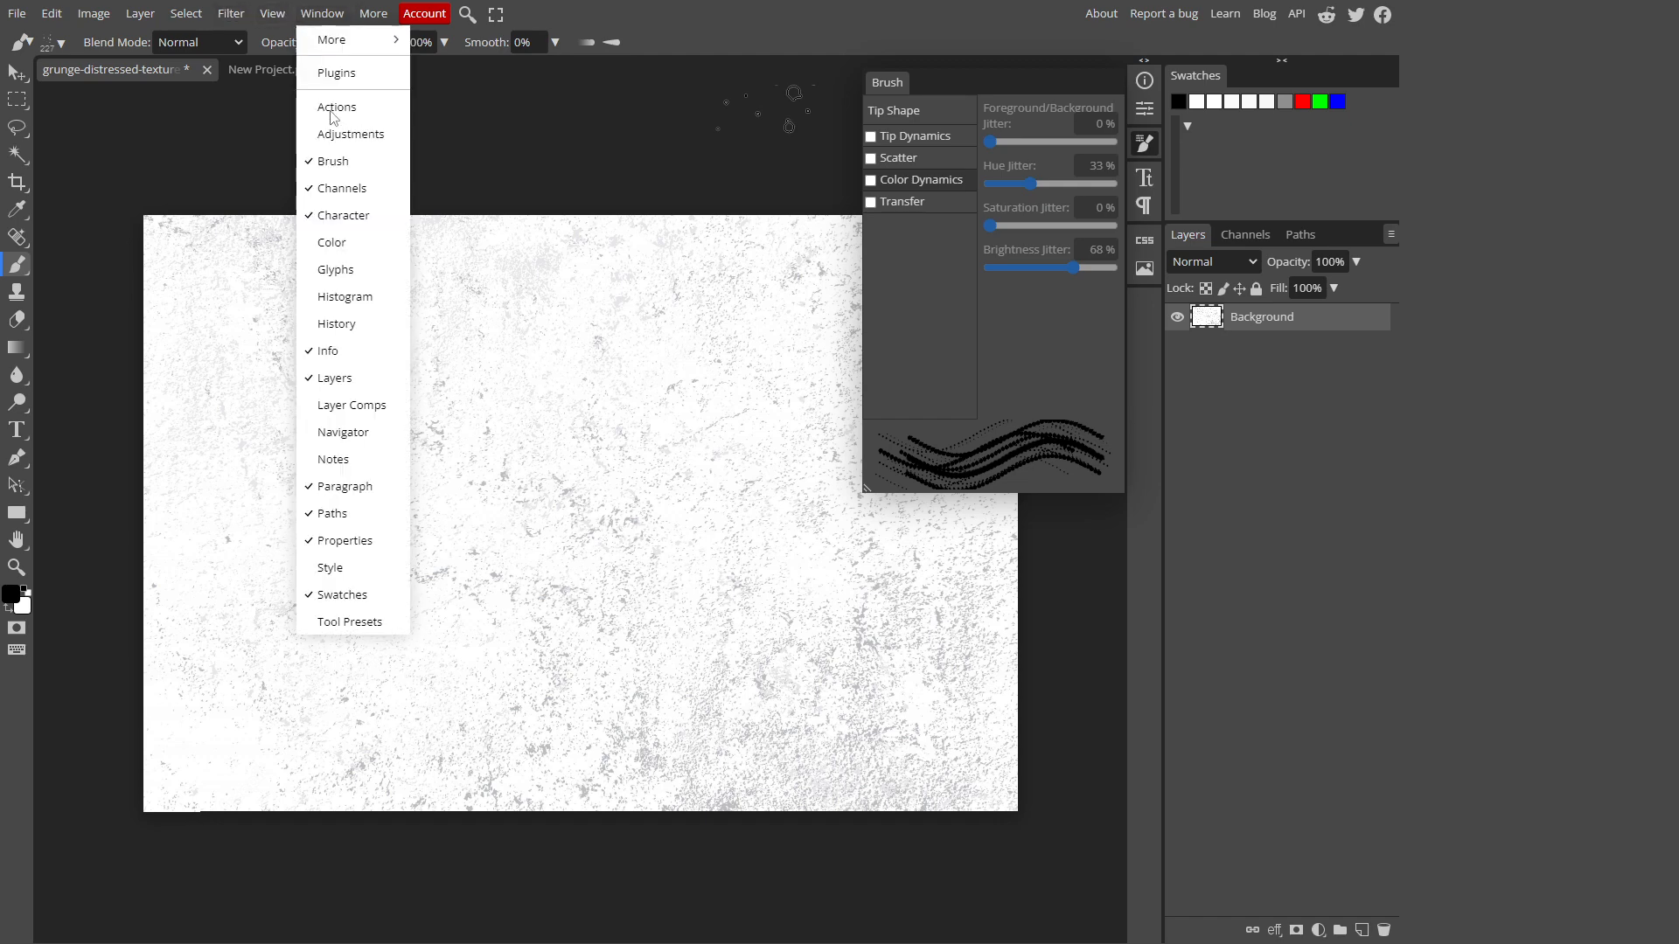
left_click(942, 306)
left_click(914, 140)
left_click(920, 159)
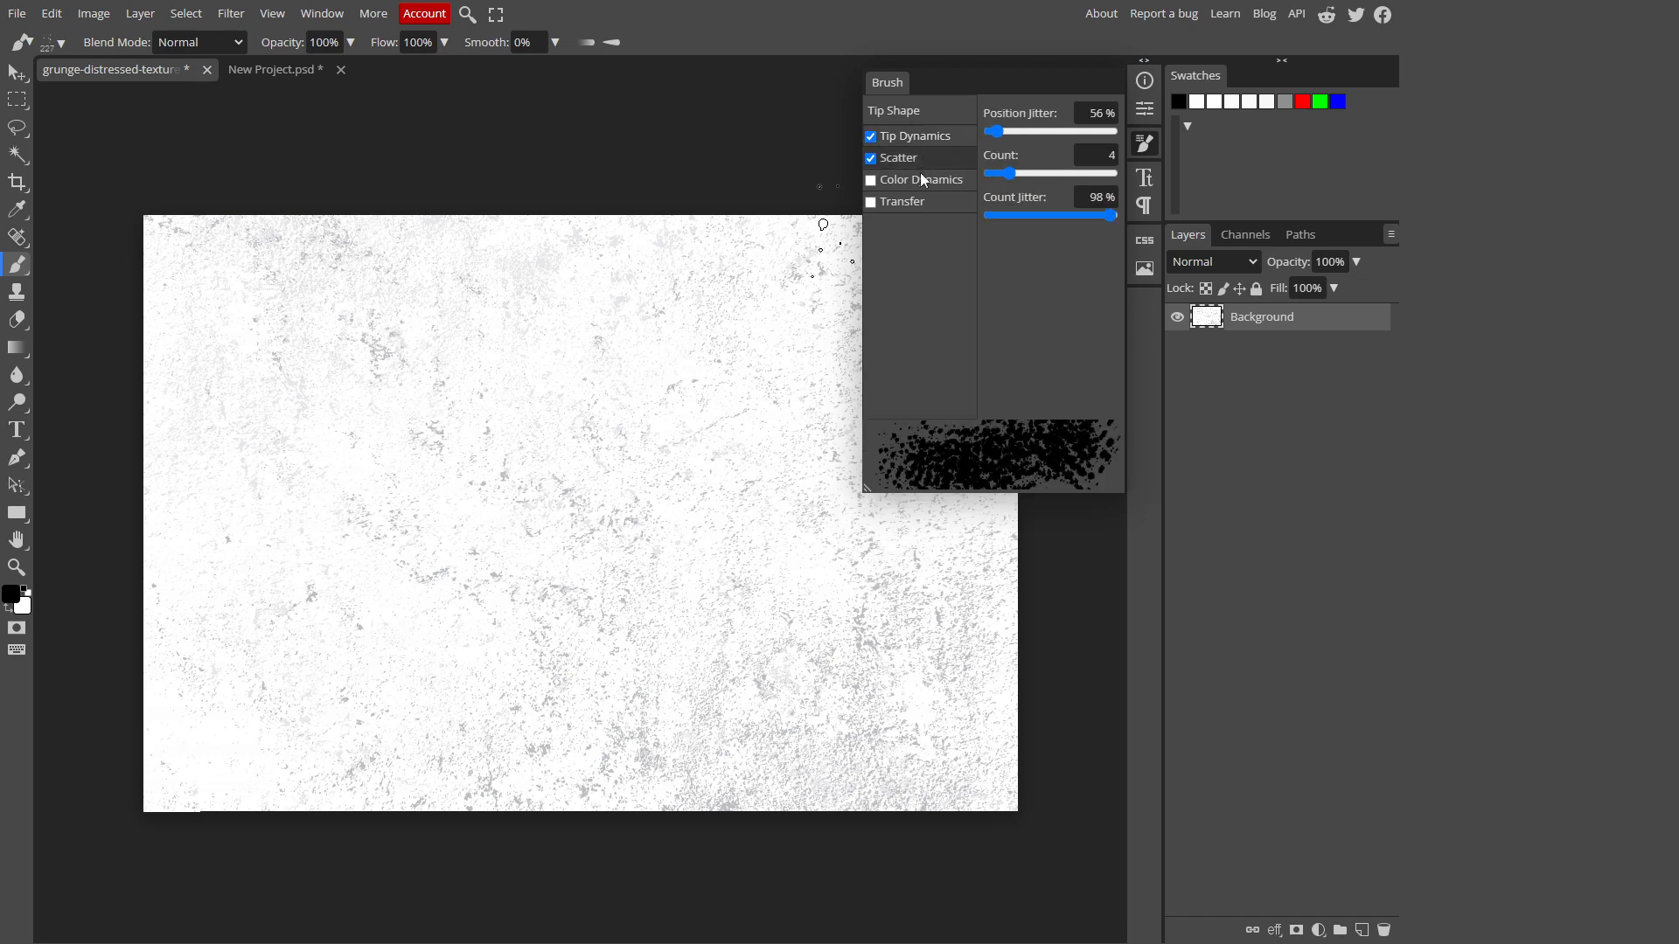
left_click(919, 179)
left_click(920, 199)
left_click(919, 180)
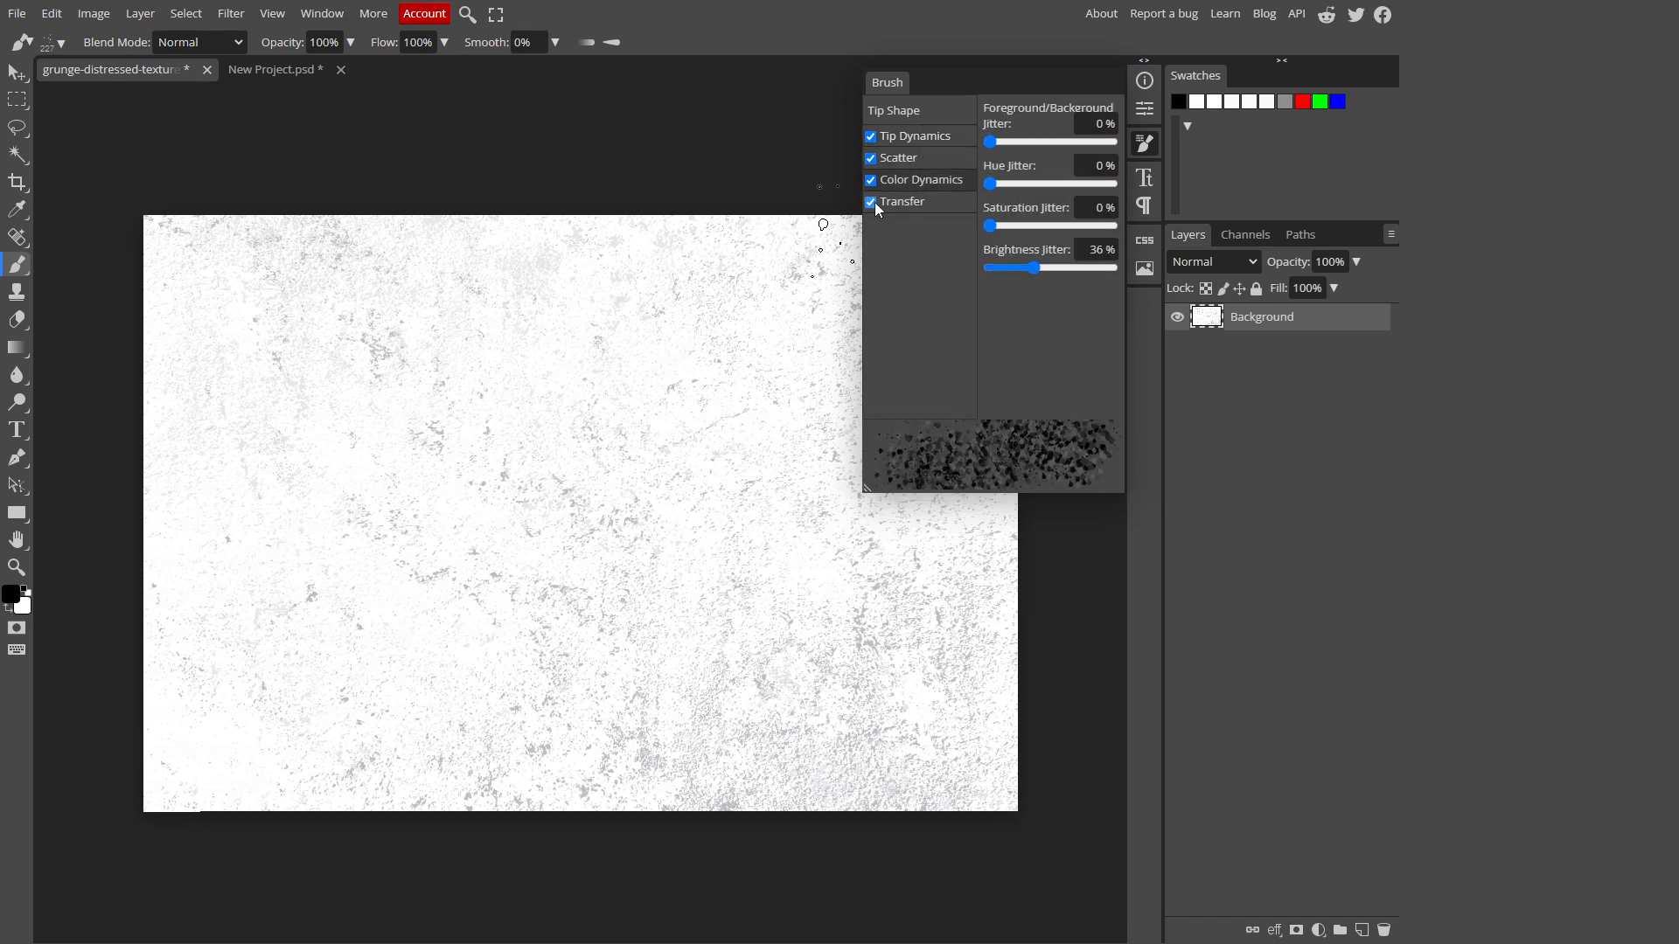
Disable Transfer, Color Dynamics and Scatter for the brush, and show the Tip Dynamics options.
left_click(873, 202)
left_click(872, 181)
left_click(872, 159)
left_click(944, 137)
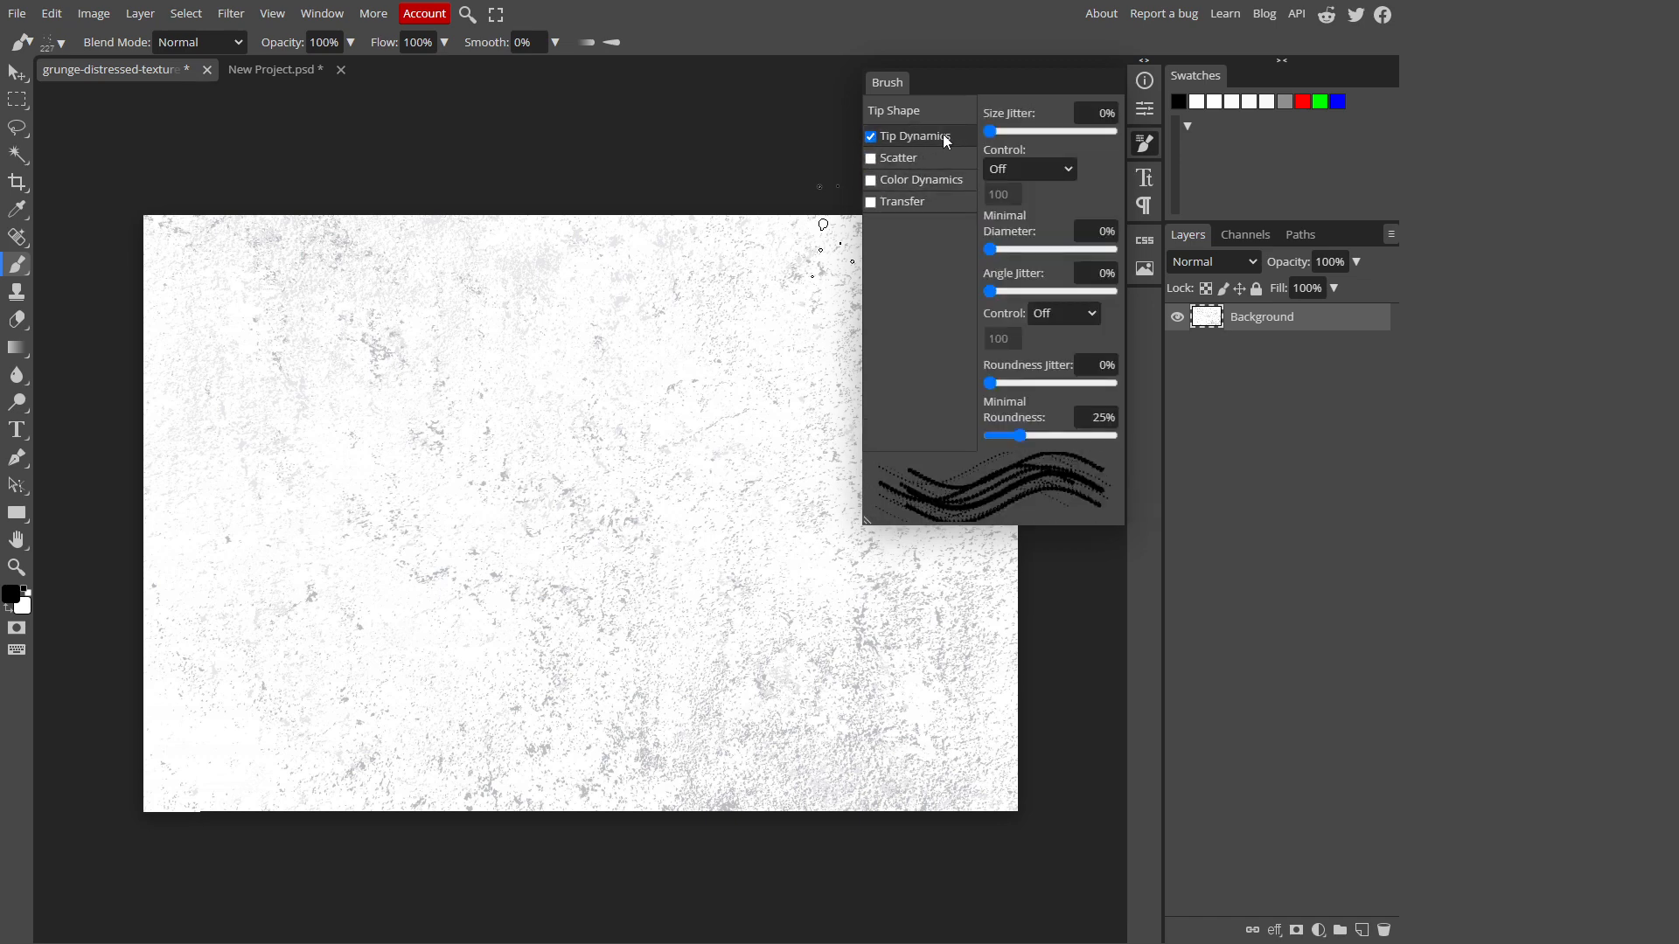
Set the brush's Size Jitter to 23% and Minimal Diameter to 31%, painting a test stroke on the texture after each change.
left_click_drag(994, 131, 1018, 129)
mouse_move(293, 337)
left_mouse_down()
mouse_move(346, 308)
mouse_move(420, 337)
mouse_move(455, 385)
mouse_move(516, 415)
mouse_move(612, 398)
left_mouse_up()
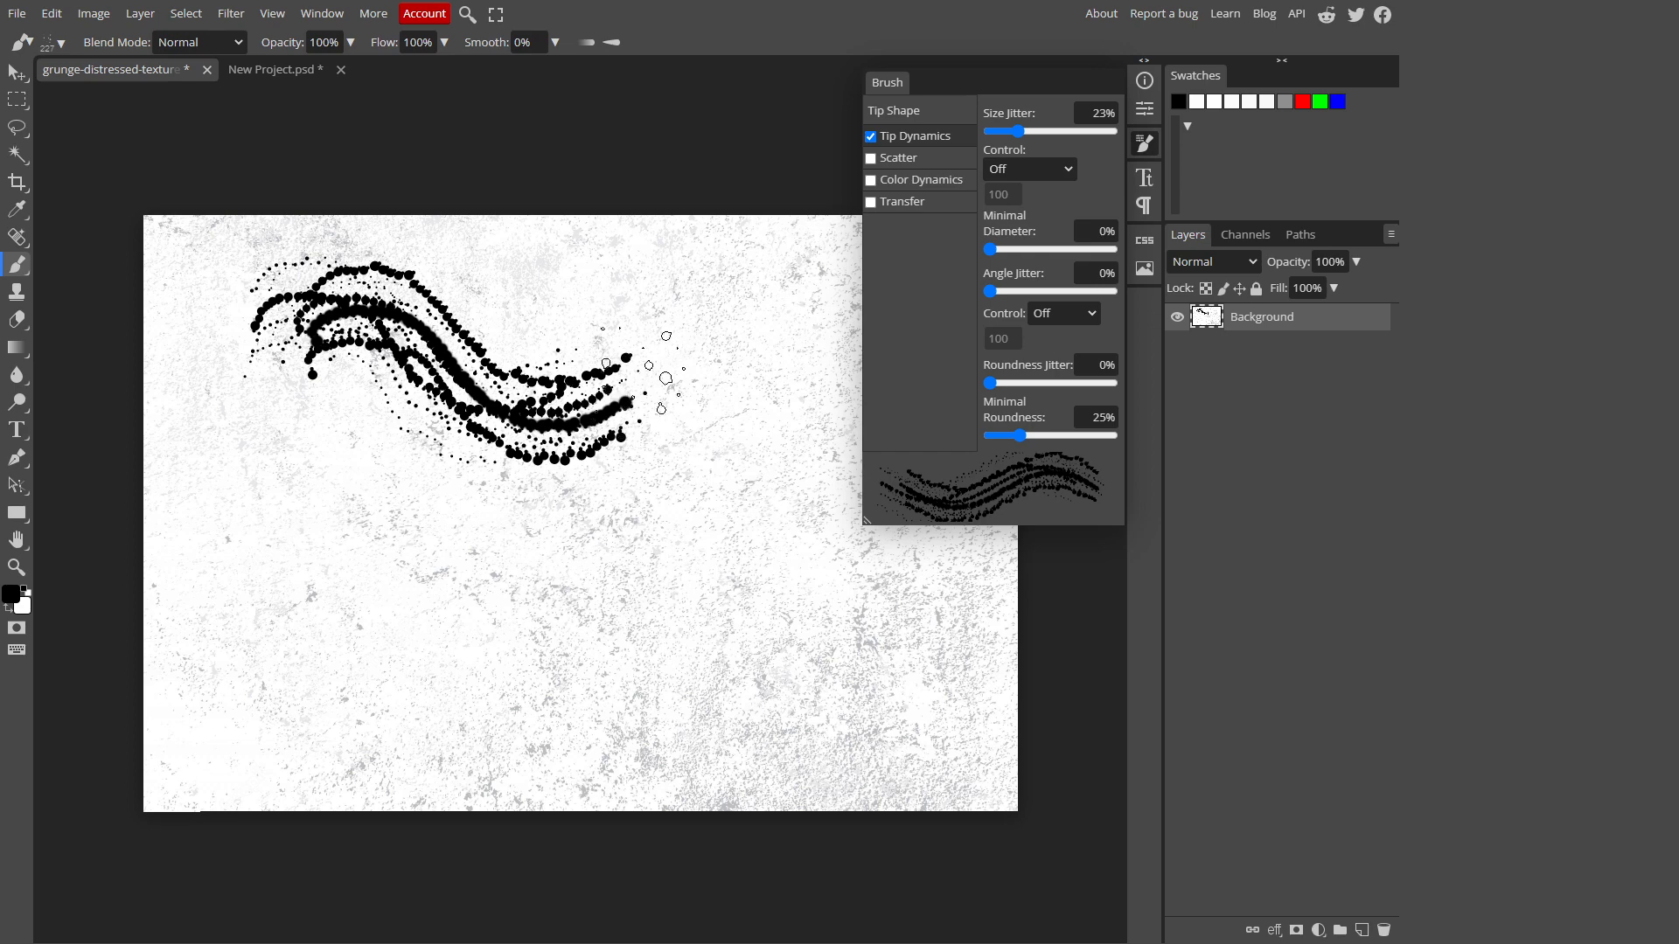
left_click_drag(990, 249, 1027, 249)
mouse_move(588, 560)
left_mouse_down()
mouse_move(496, 551)
mouse_move(437, 594)
mouse_move(377, 603)
mouse_move(350, 669)
left_mouse_up()
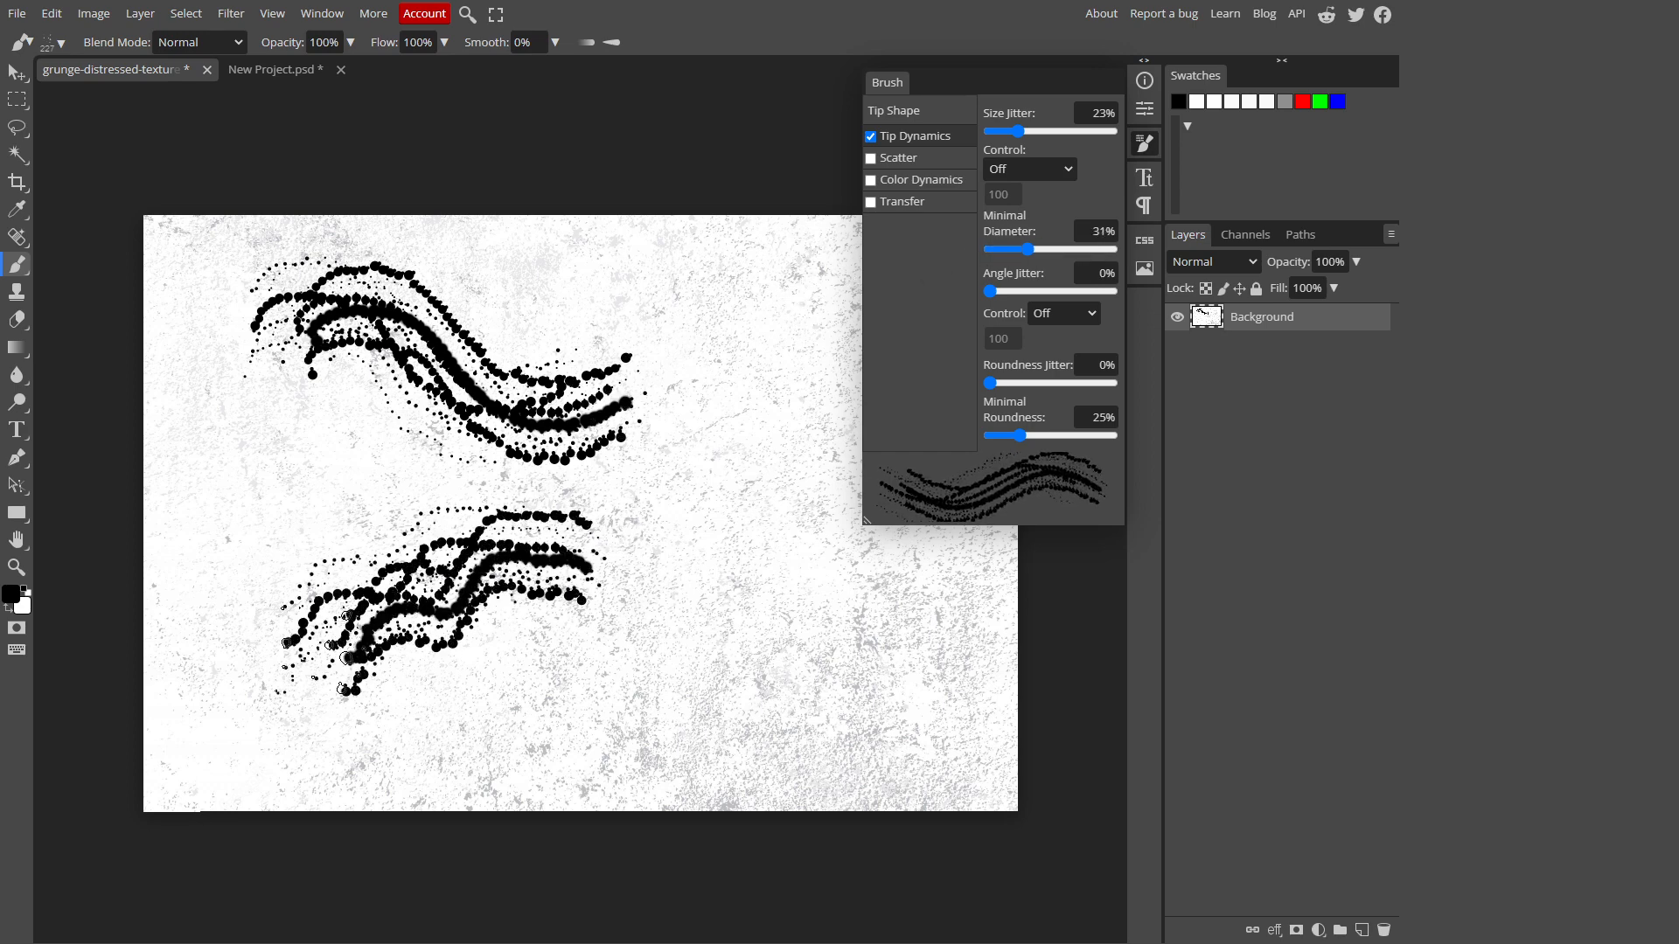
Enable Scatter, undo the two test strokes, and try a stroke with Position Jitter at 472%.
left_click(899, 159)
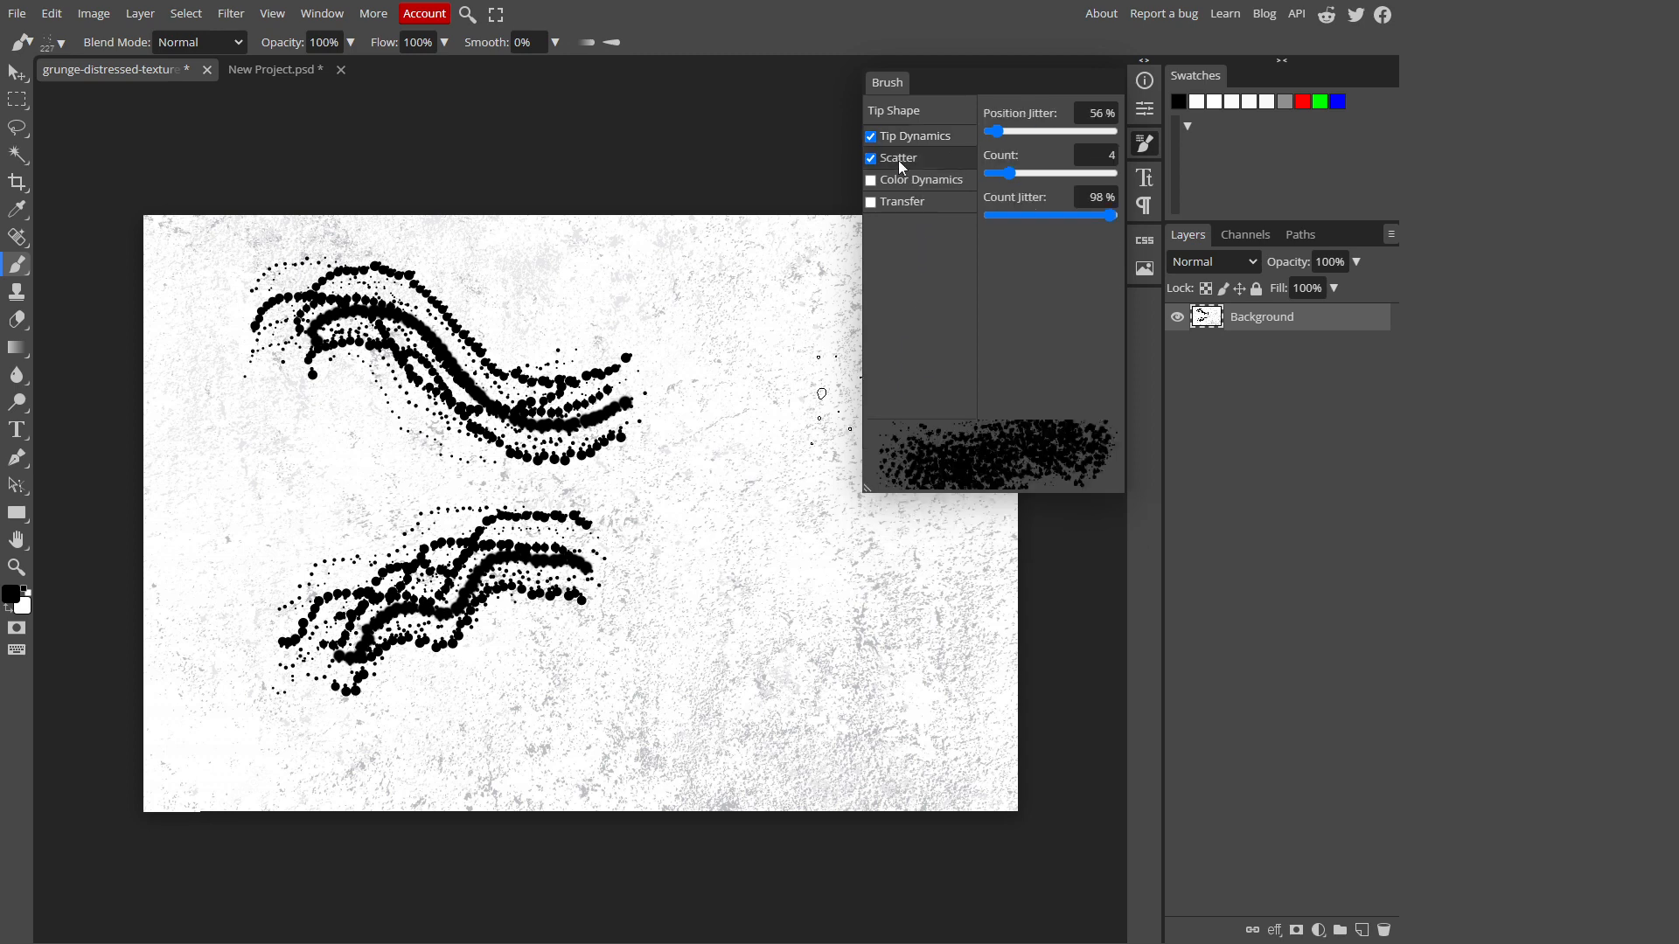
key("ctrl+z")
key("ctrl+z")
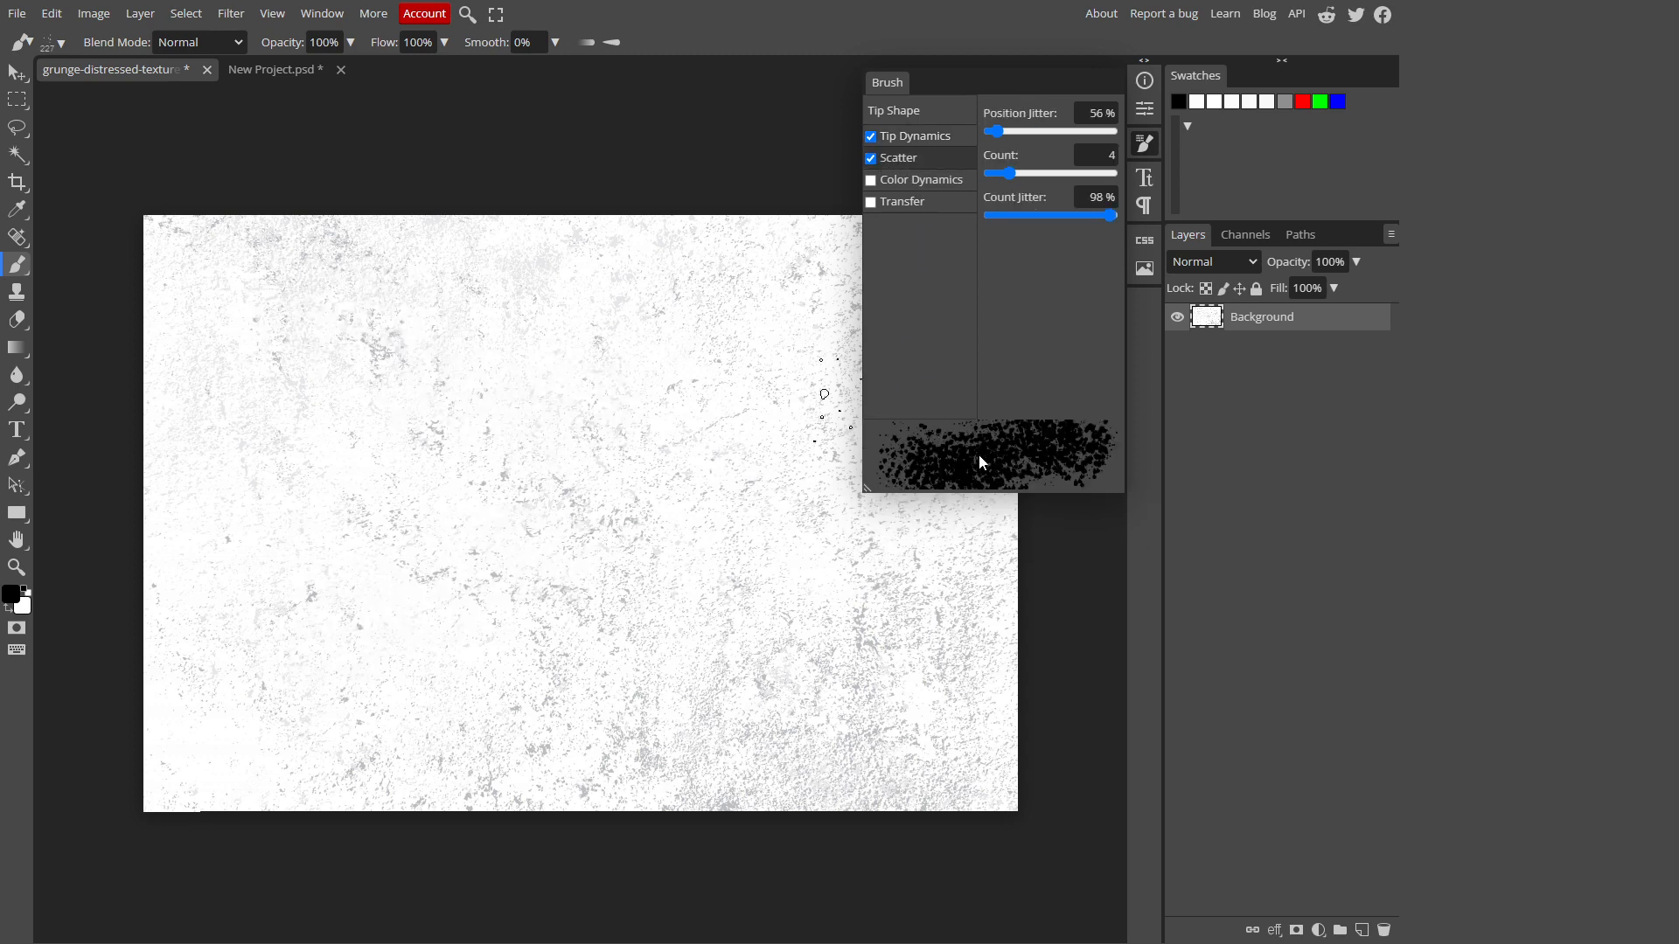
left_click_drag(995, 131, 1049, 134)
mouse_move(378, 428)
left_mouse_down()
mouse_move(480, 397)
mouse_move(555, 430)
mouse_move(566, 507)
mouse_move(520, 577)
mouse_move(426, 590)
mouse_move(415, 471)
mouse_move(630, 420)
left_mouse_up()
key("ctrl+z")
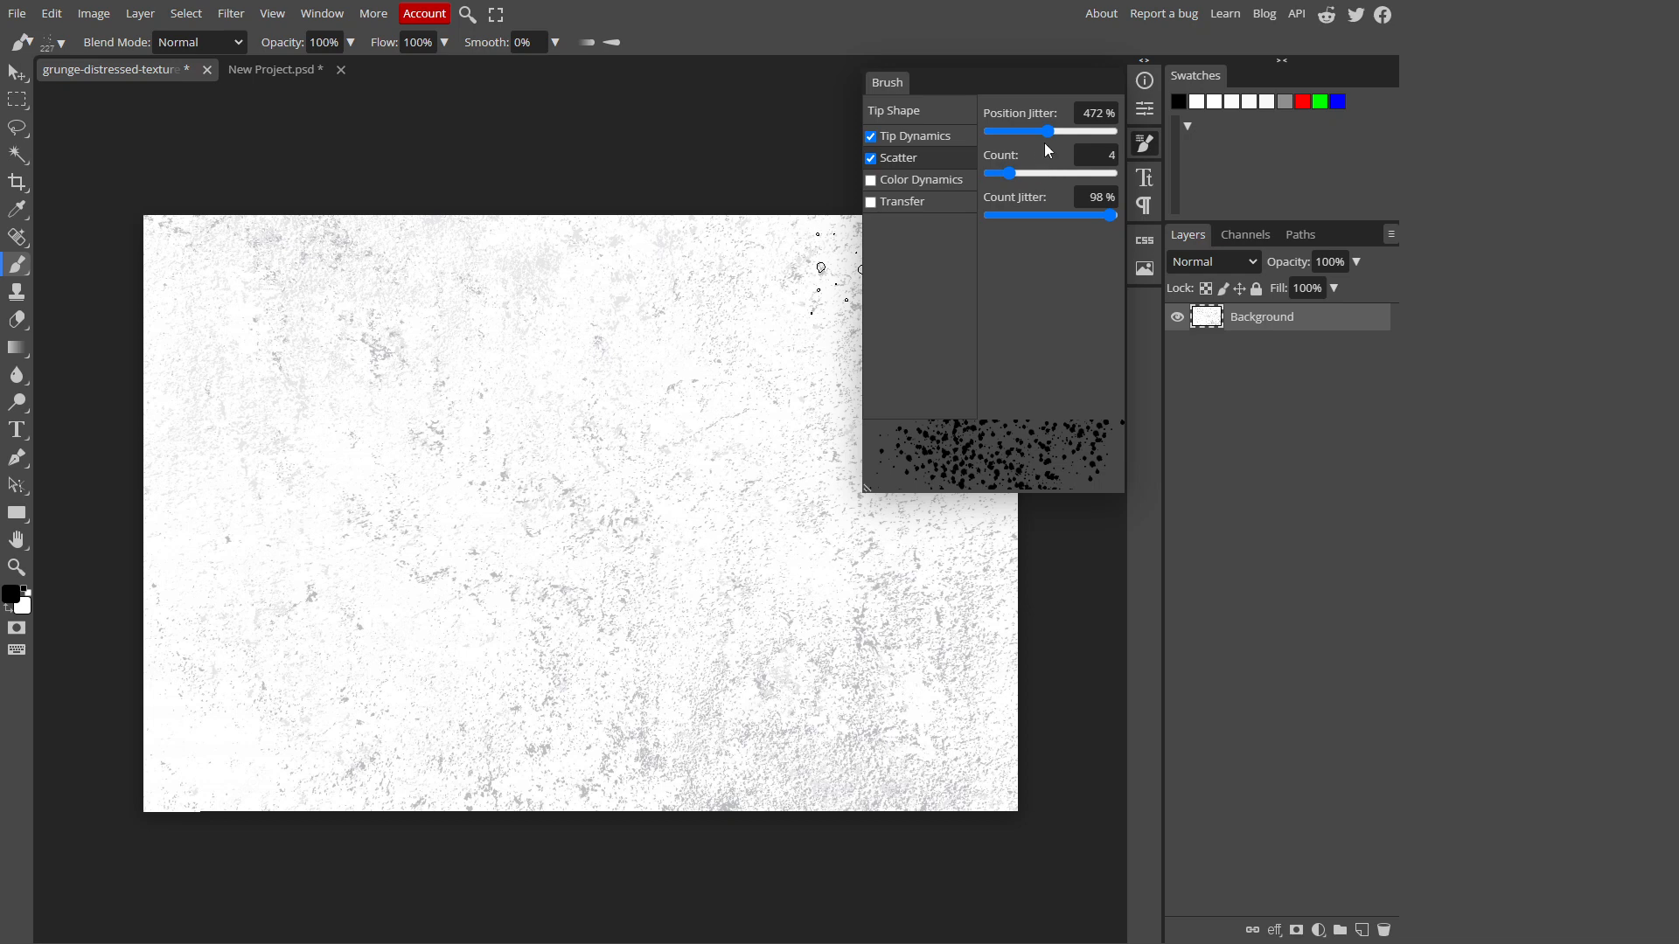
Set Scatter to 26% Position Jitter, Count 6 and 100% Count Jitter, and paint a long curved test stroke.
left_click_drag(1047, 133, 998, 140)
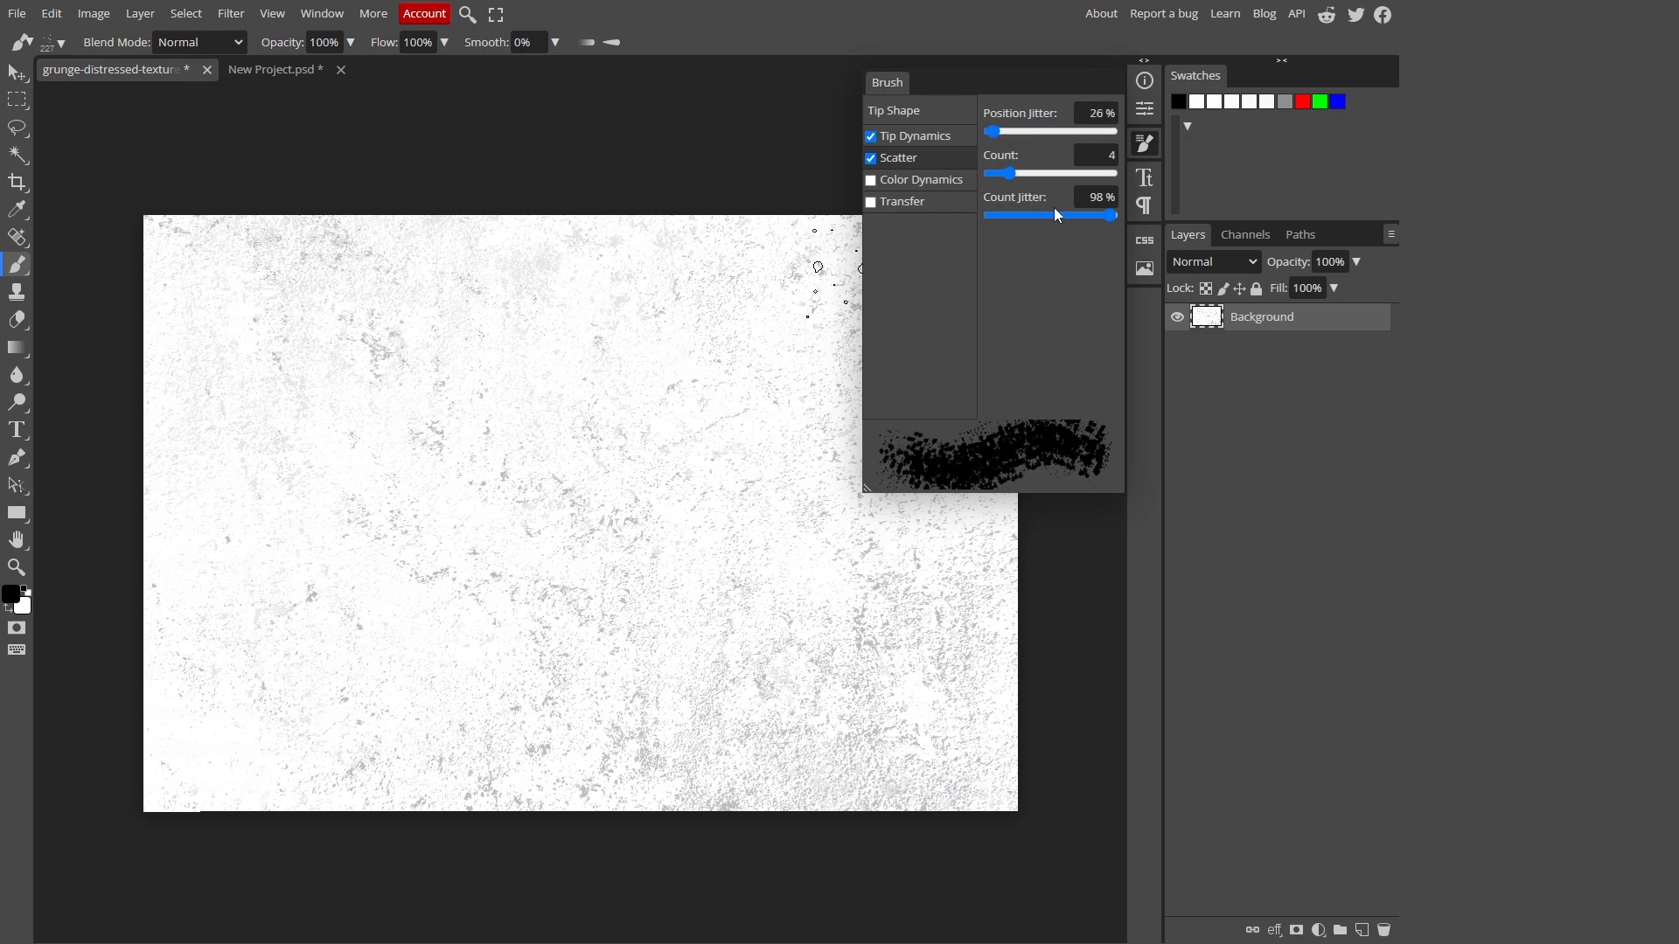
mouse_move(1105, 216)
left_mouse_down()
mouse_move(1067, 216)
mouse_move(1119, 213)
left_mouse_up()
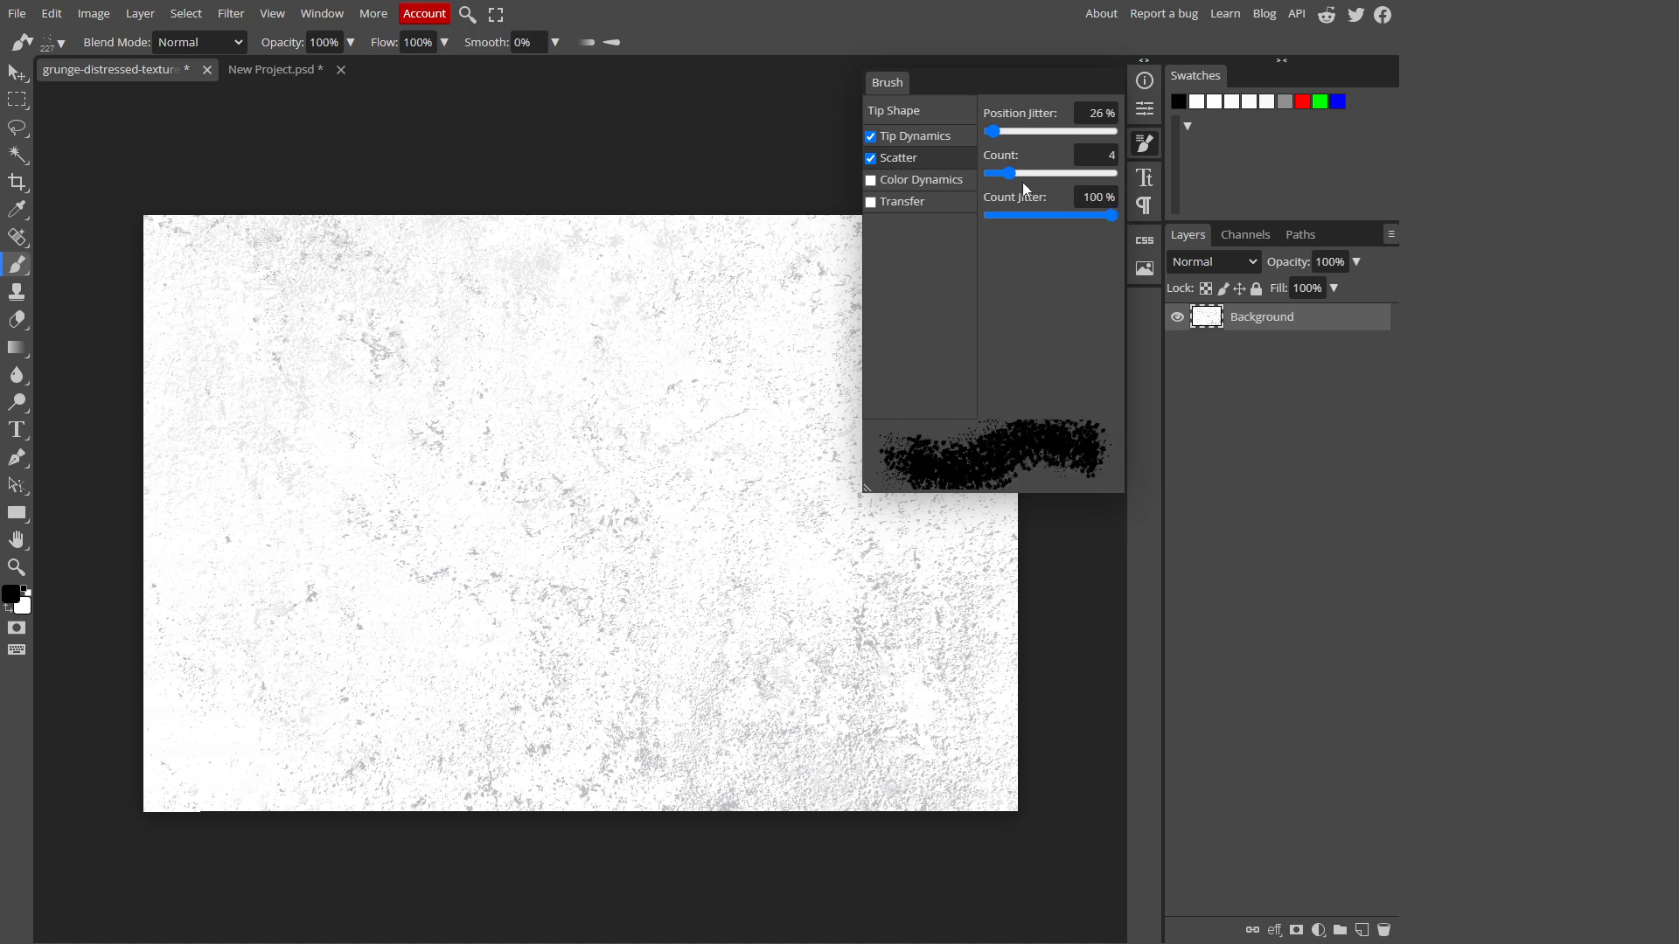
left_click_drag(1016, 181, 1021, 180)
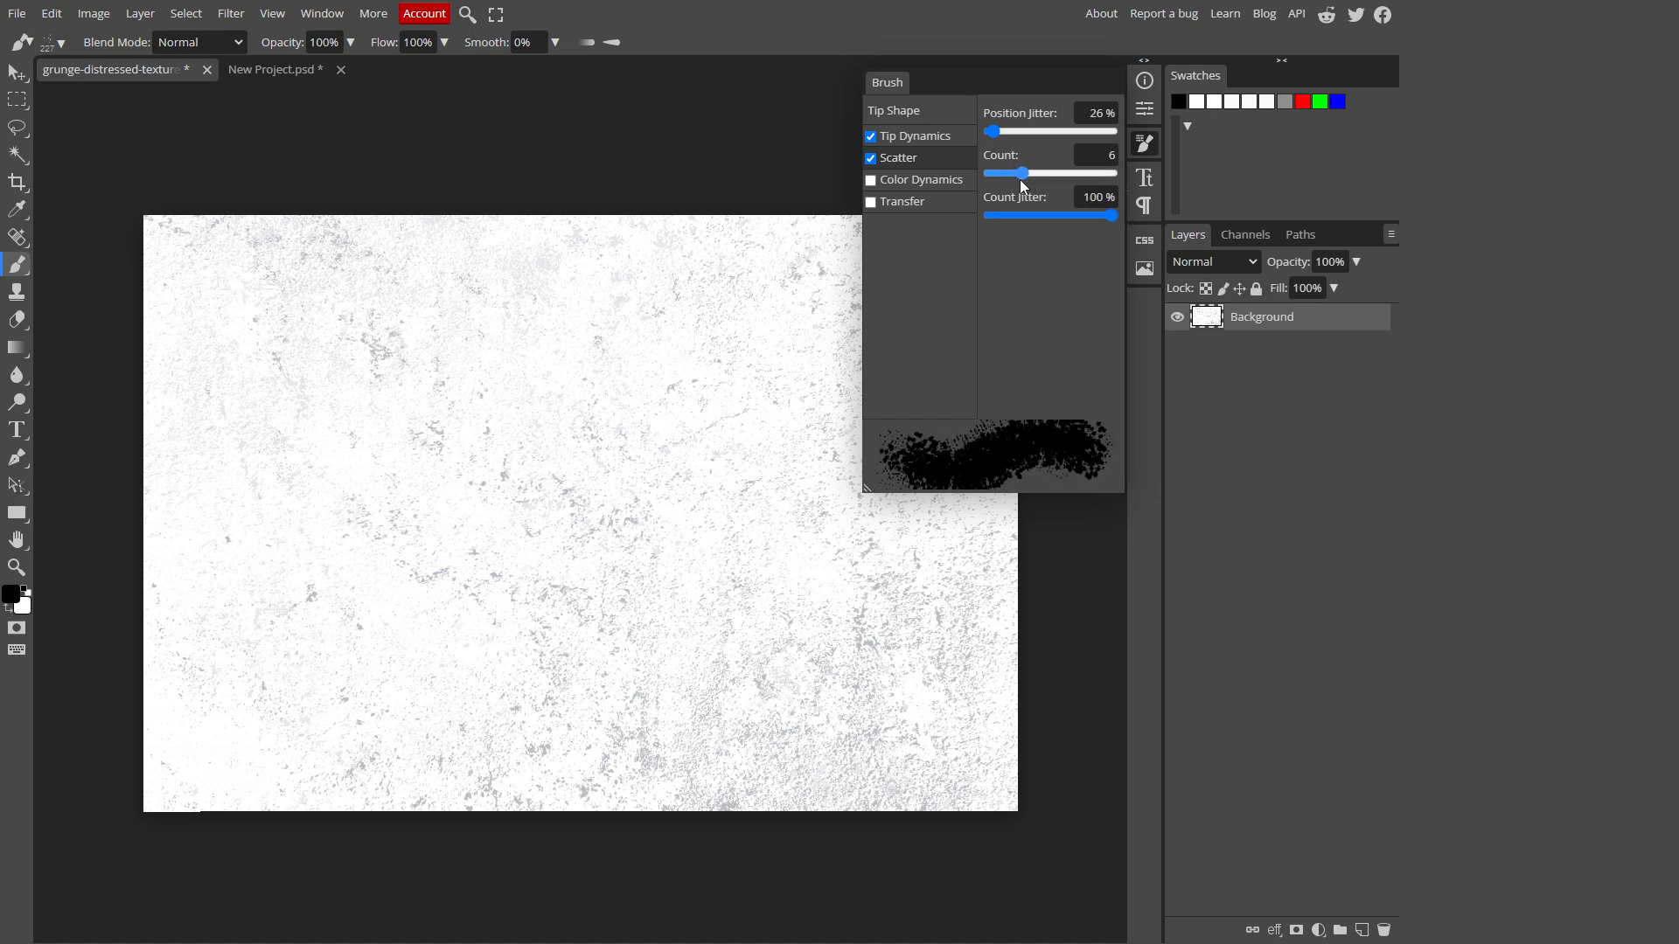
mouse_move(267, 450)
left_mouse_down()
mouse_move(280, 464)
mouse_move(367, 420)
mouse_move(472, 516)
mouse_move(756, 505)
mouse_move(787, 384)
mouse_move(674, 306)
mouse_move(569, 302)
left_mouse_up()
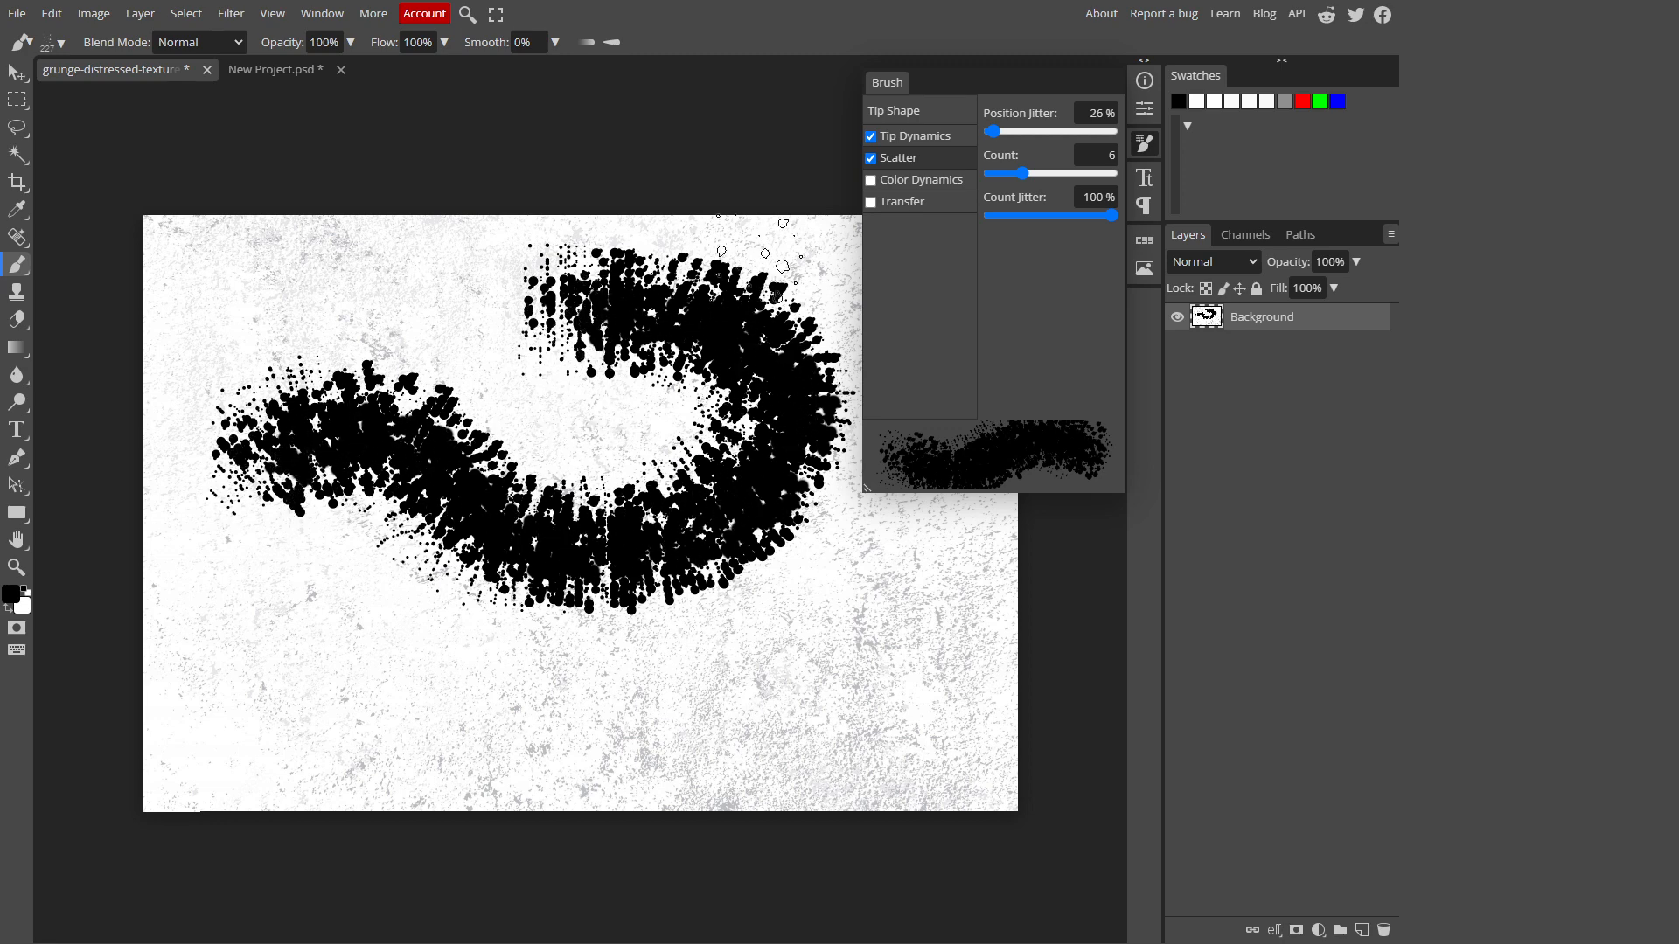
Swap Scatter for Color Dynamics with 44% Foreground/Background Jitter, and replace the test stroke with a looping one.
left_click(871, 159)
left_click(914, 180)
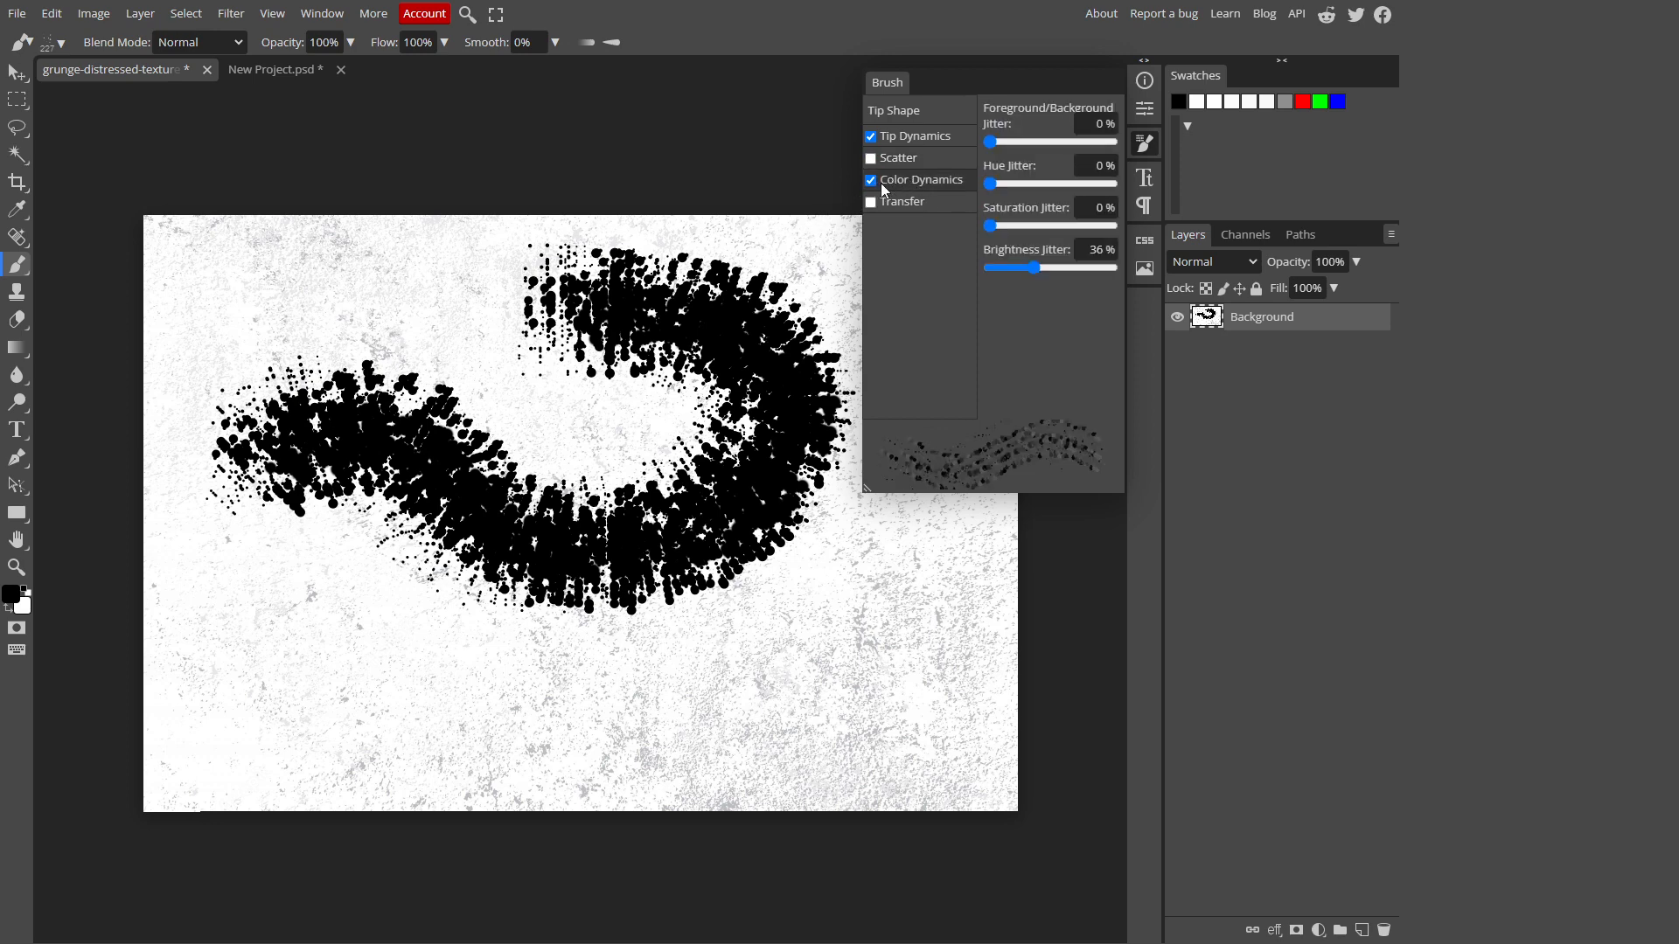
key("ctrl+z")
left_click_drag(990, 142, 1045, 142)
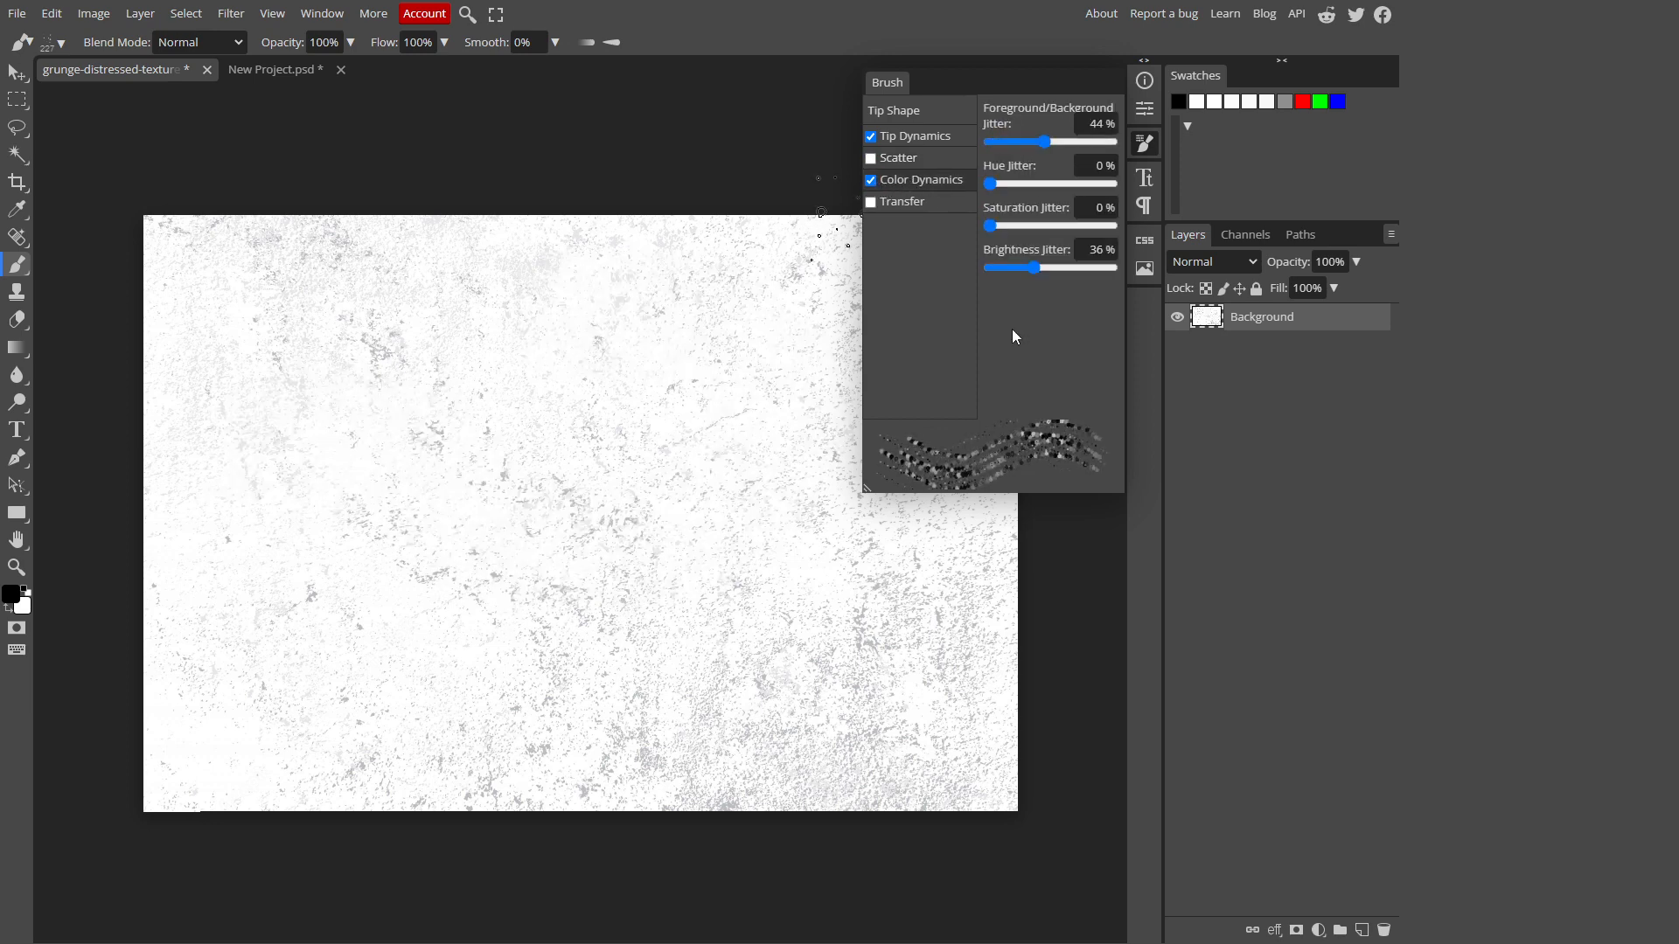
mouse_move(346, 424)
left_mouse_down()
mouse_move(431, 356)
mouse_move(529, 411)
mouse_move(540, 498)
mouse_move(627, 551)
mouse_move(727, 525)
mouse_move(800, 416)
mouse_move(805, 367)
mouse_move(765, 334)
mouse_move(574, 297)
mouse_move(481, 306)
mouse_move(411, 368)
mouse_move(372, 516)
mouse_move(391, 610)
mouse_move(420, 663)
left_mouse_up()
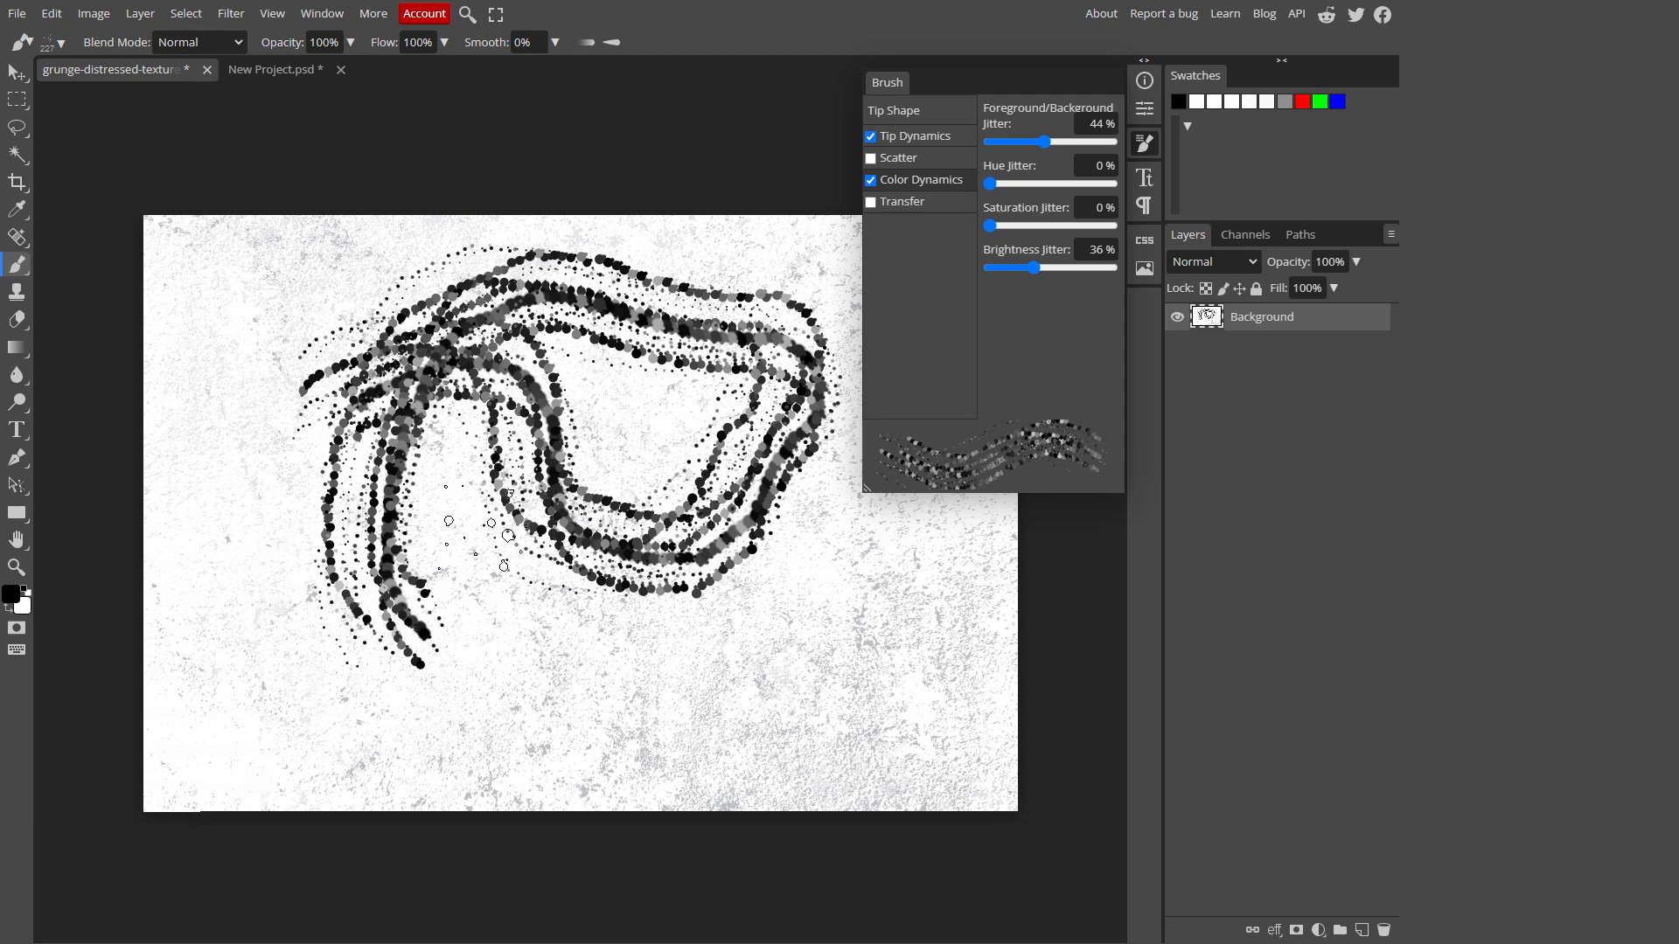
Set Saturation Jitter to 56%, replace the test stroke with a new wavy one, and inspect its colors up close.
left_click_drag(990, 226, 1058, 226)
key("ctrl+z")
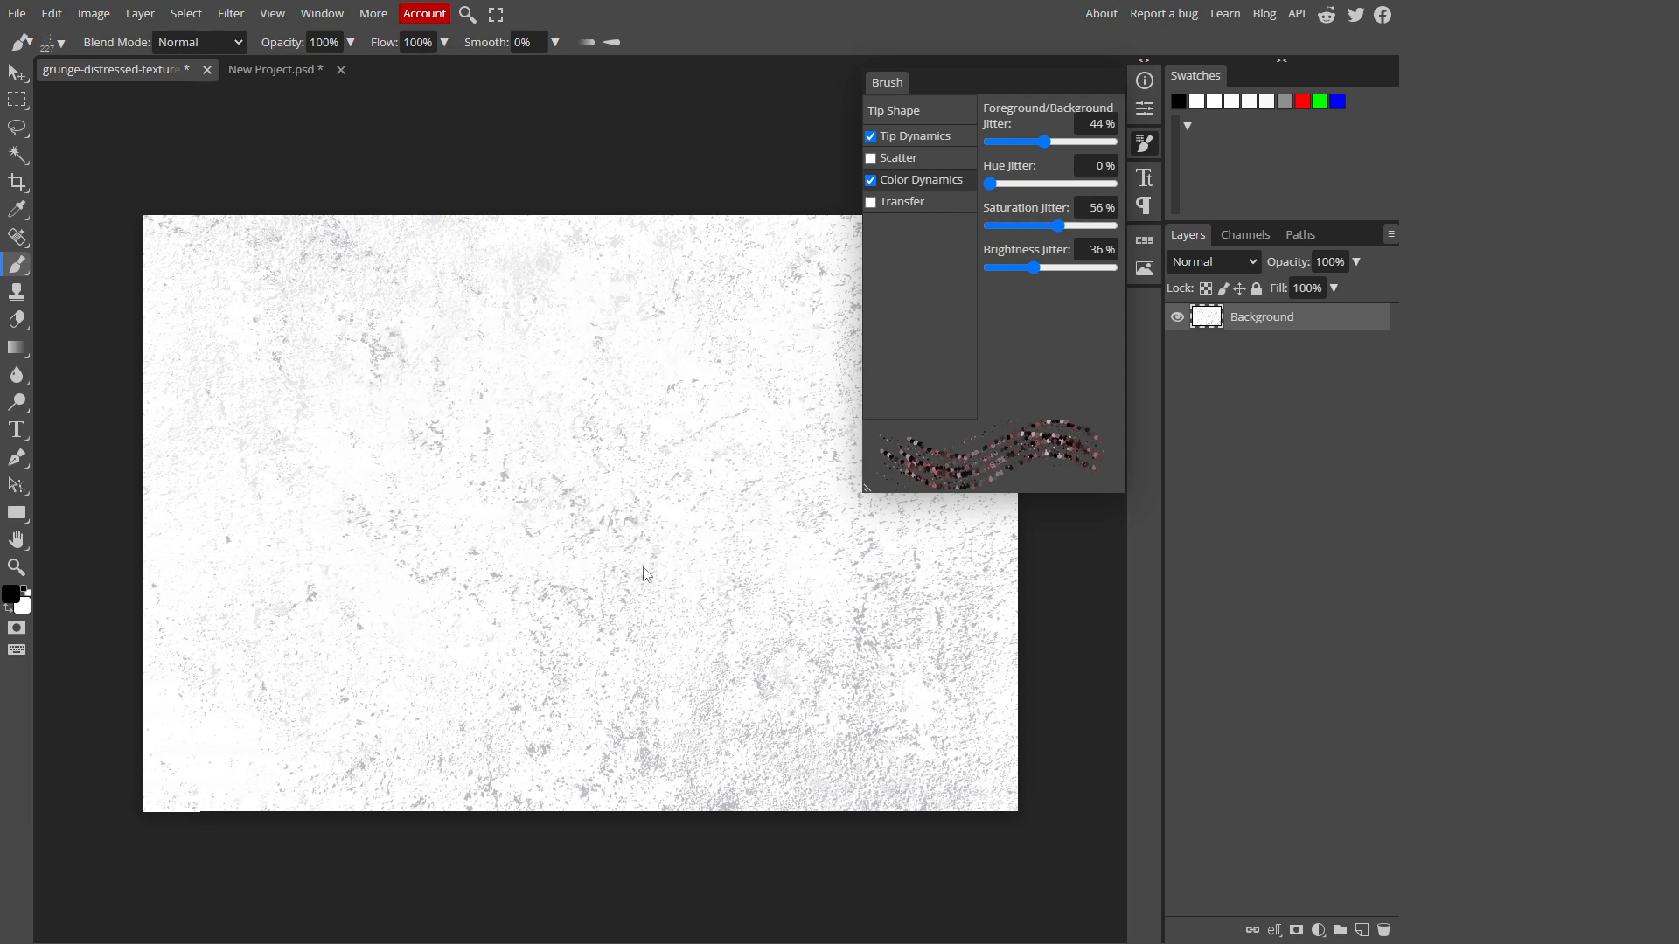
mouse_move(228, 407)
left_mouse_down()
mouse_move(367, 422)
mouse_move(459, 538)
mouse_move(645, 570)
mouse_move(743, 464)
left_mouse_up()
scroll(463, 543, "up", 5)
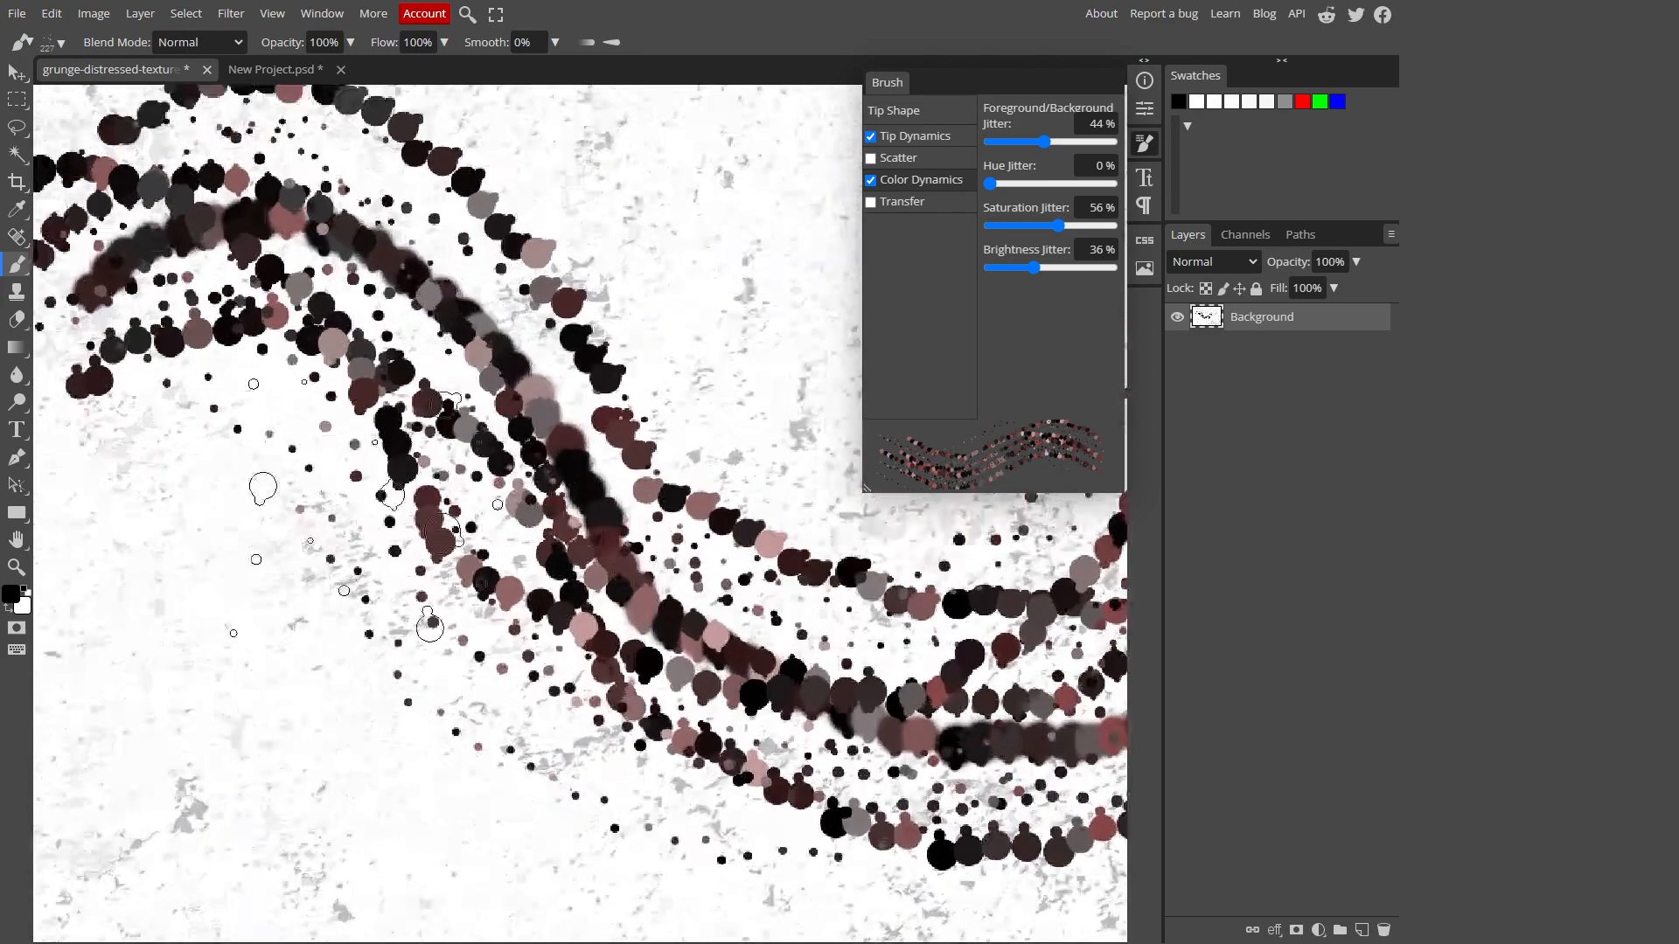
scroll(525, 551, "down", 4)
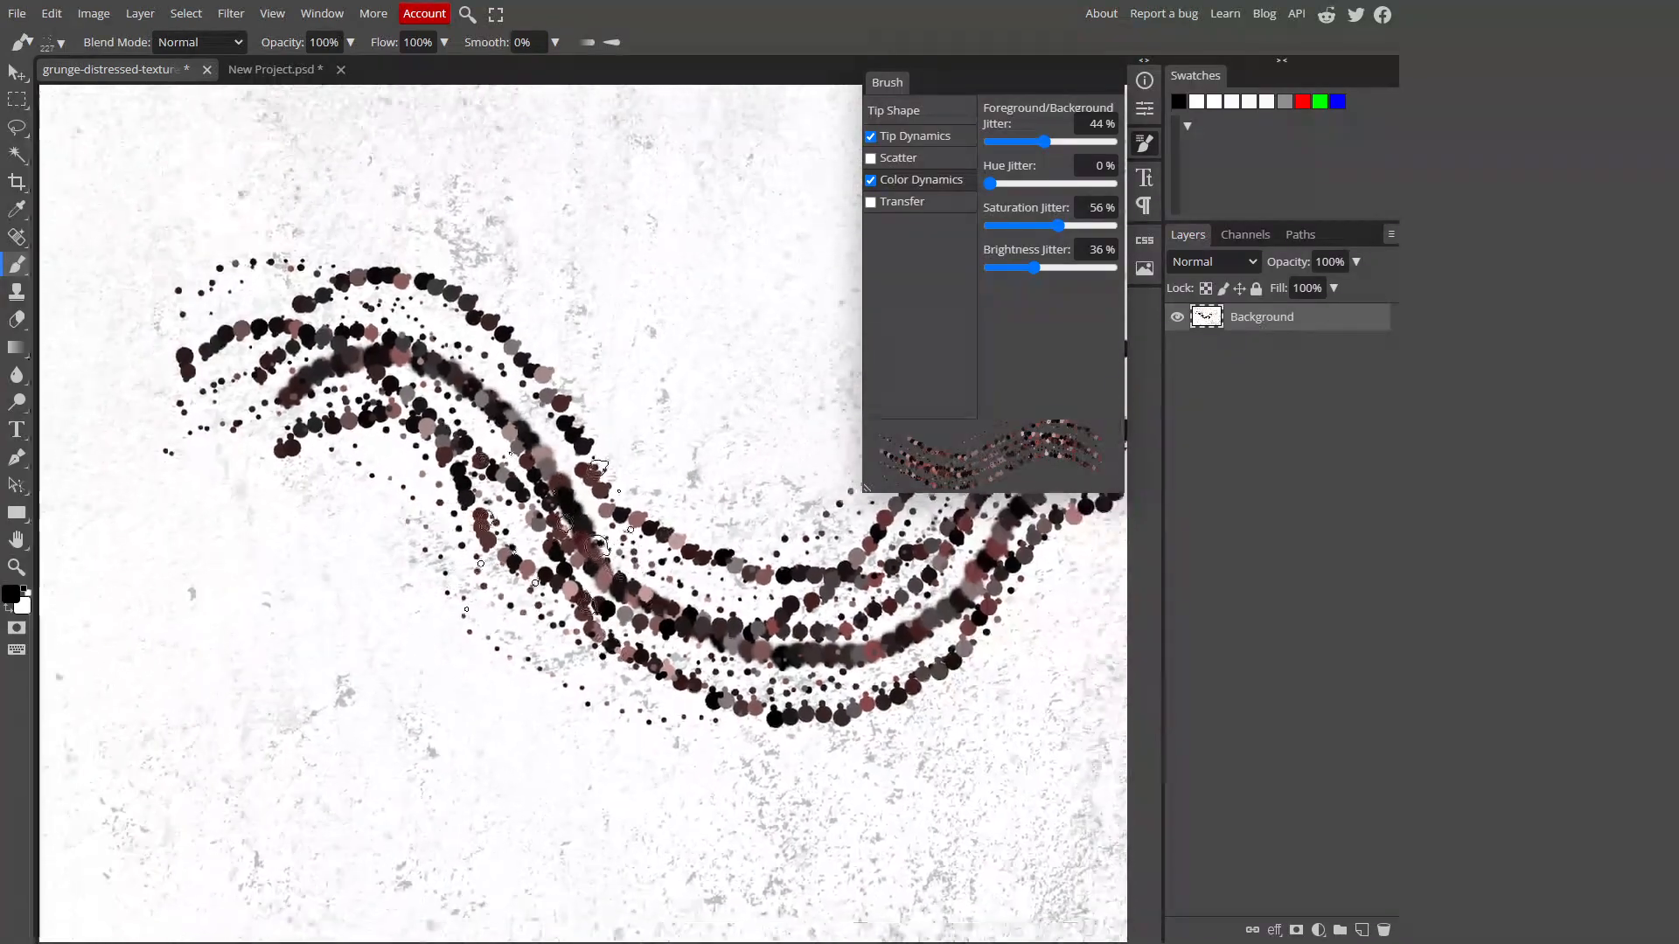
scroll(597, 544, "down", 5)
Set Brightness Jitter to 100%, test it with a long looping stroke, and clear the strokes from the texture.
left_click_drag(1033, 267, 1115, 268)
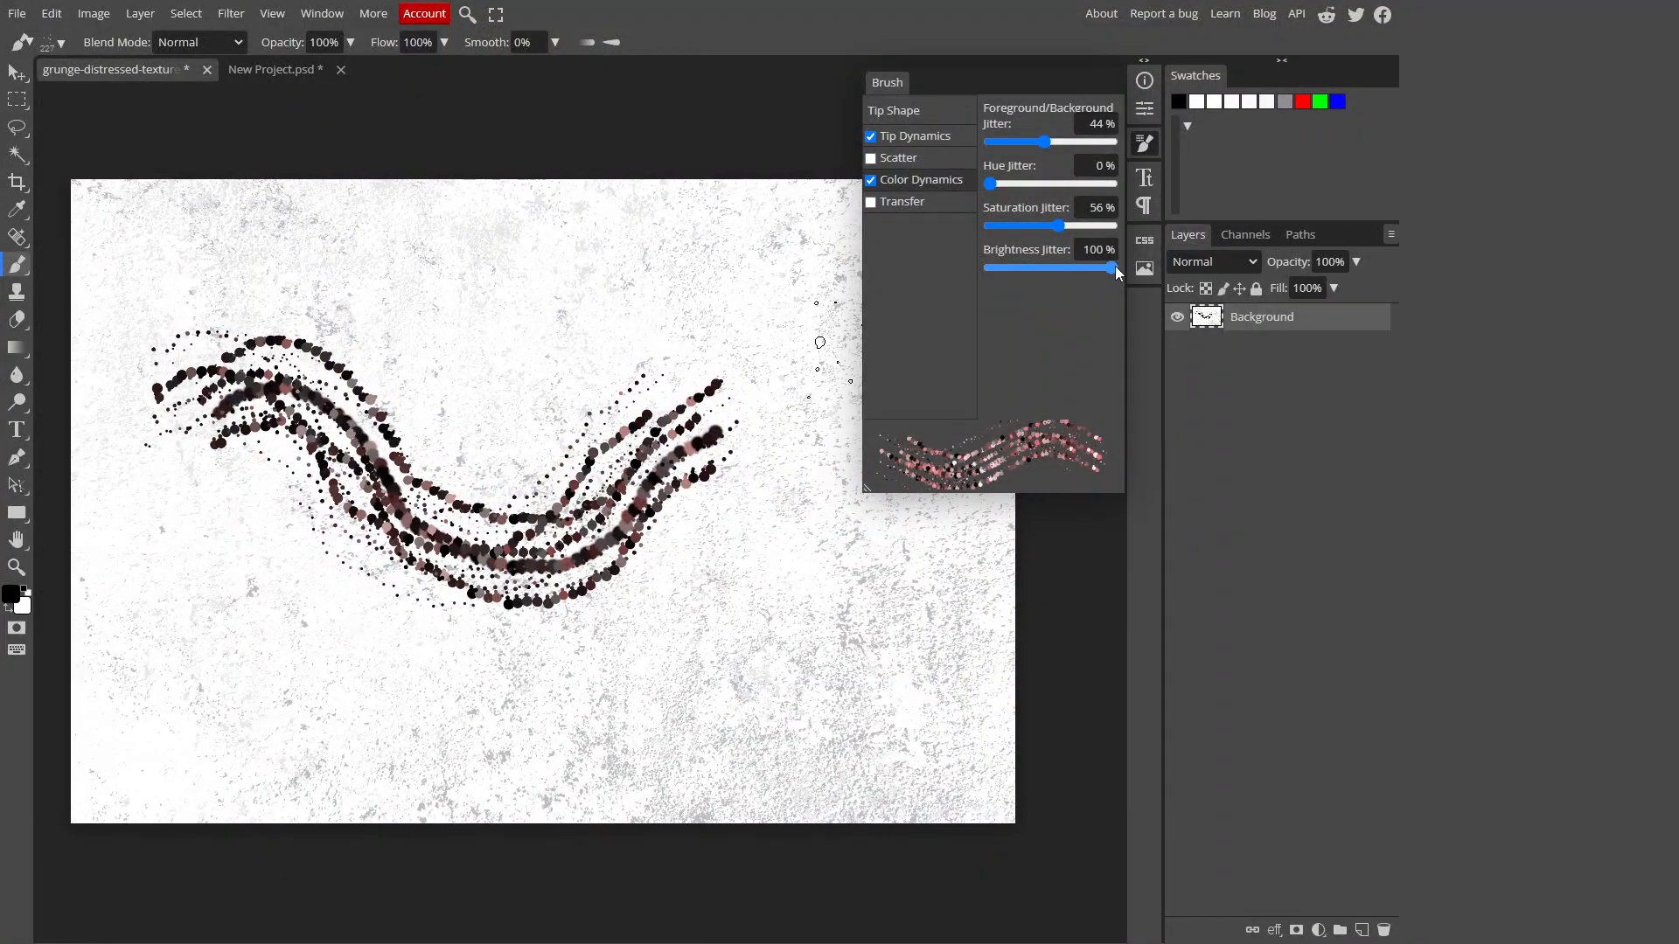
mouse_move(525, 280)
left_mouse_down()
mouse_move(610, 260)
mouse_move(764, 494)
mouse_move(792, 638)
mouse_move(624, 657)
mouse_move(429, 710)
mouse_move(290, 684)
mouse_move(220, 565)
mouse_move(570, 351)
left_mouse_up()
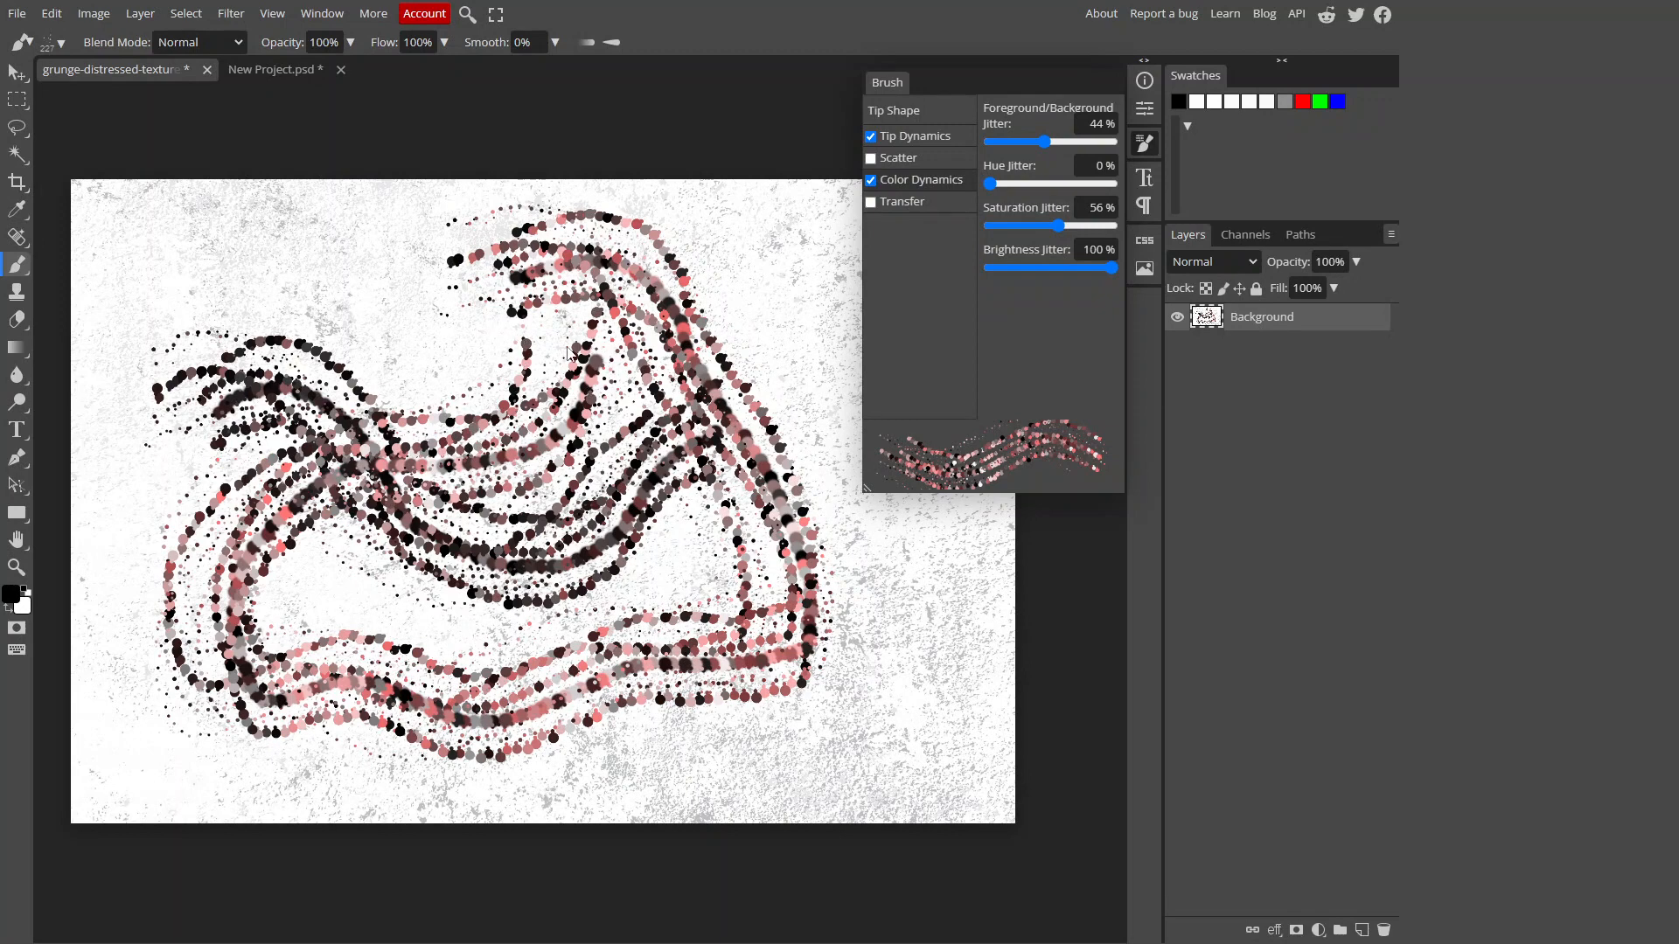
key("ctrl+z")
Enable Transfer with 54% Opacity Jitter and 60% Flow Jitter, paint test strokes with it, and undo them.
left_click(896, 202)
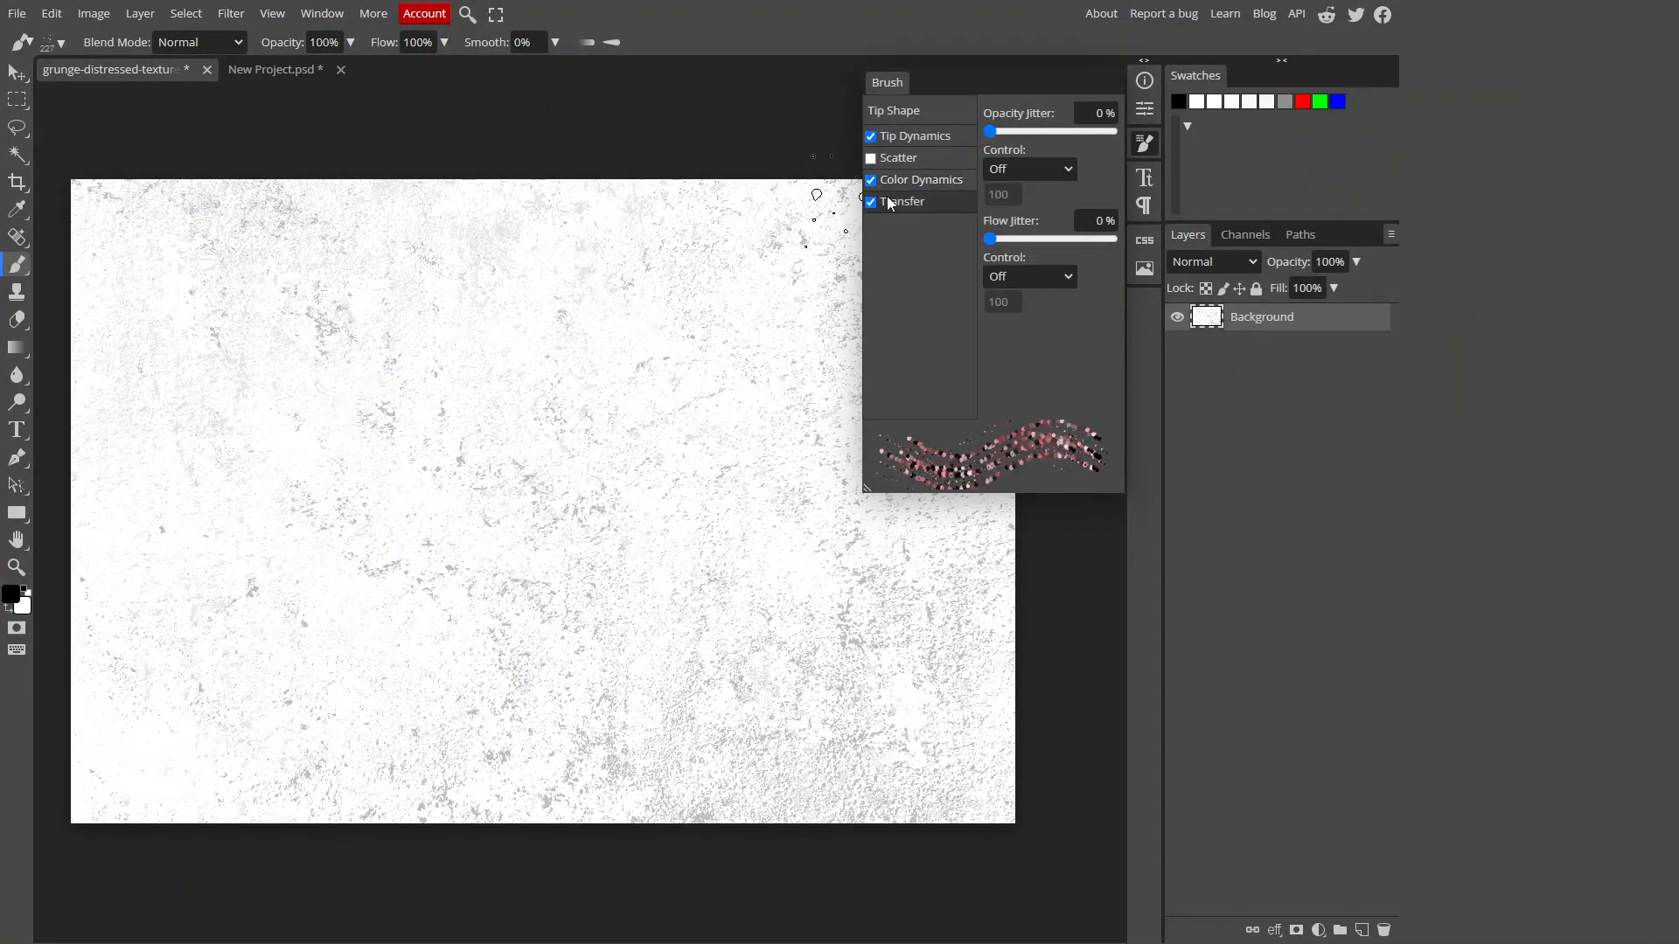
mouse_move(442, 446)
left_mouse_down()
mouse_move(416, 411)
mouse_move(573, 411)
mouse_move(791, 350)
mouse_move(800, 306)
left_mouse_up()
left_click_drag(990, 131, 1055, 131)
mouse_move(218, 293)
left_mouse_down()
mouse_move(707, 275)
mouse_move(582, 461)
mouse_move(164, 608)
mouse_move(949, 652)
left_mouse_up()
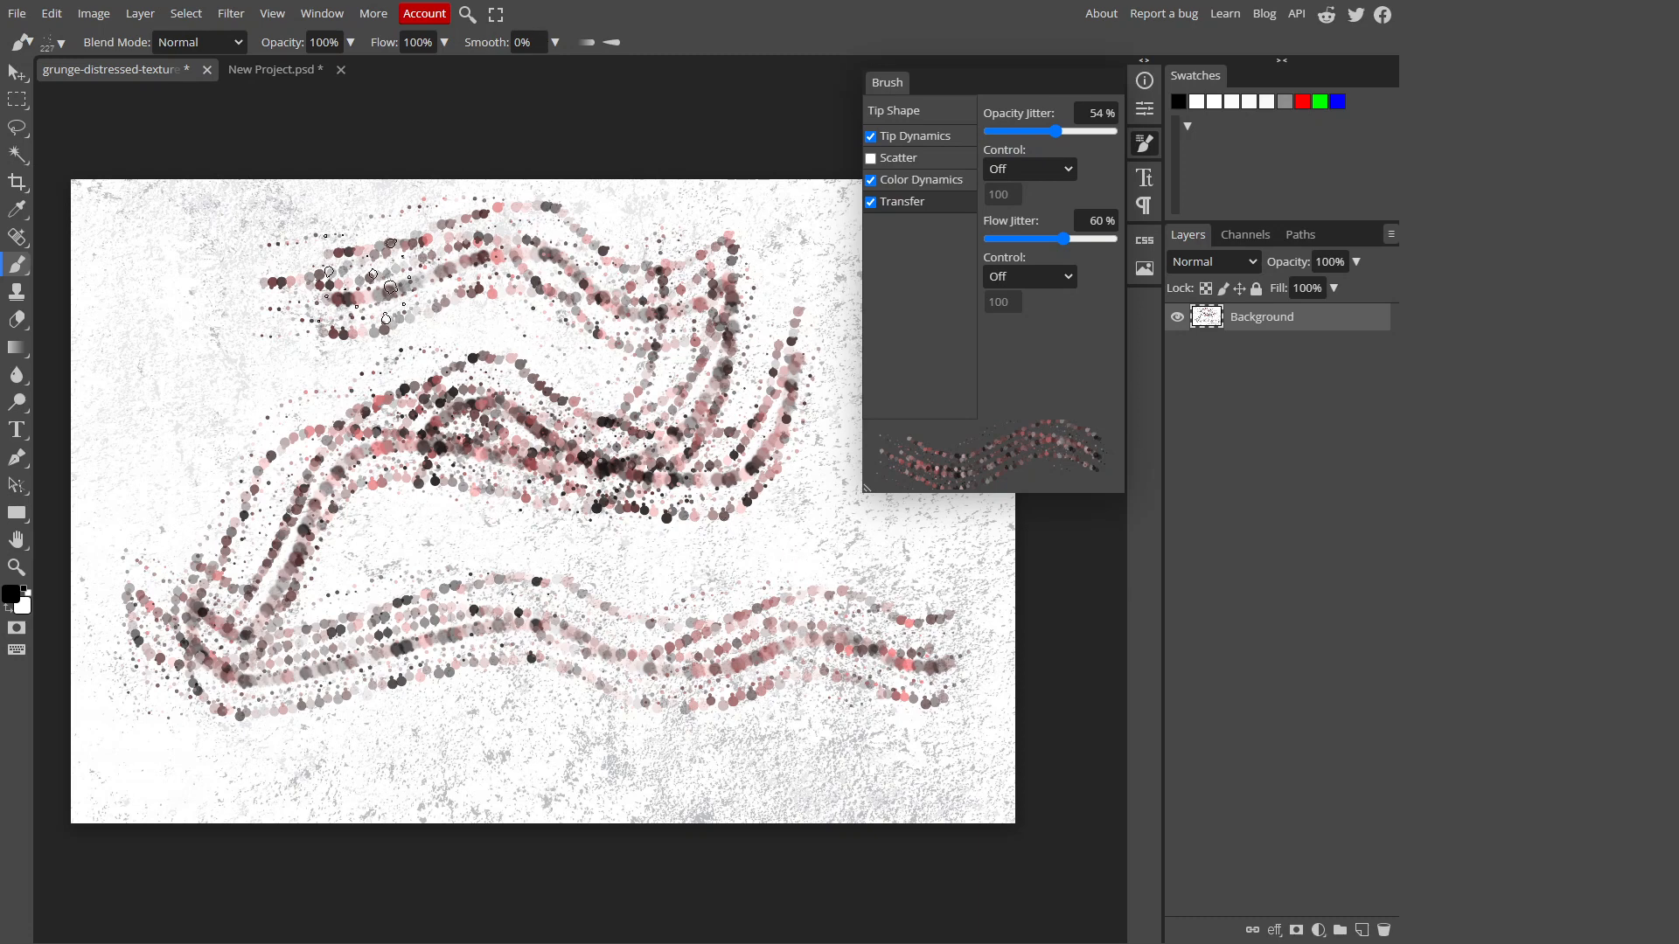
key("ctrl+z")
key("ctrl+z")
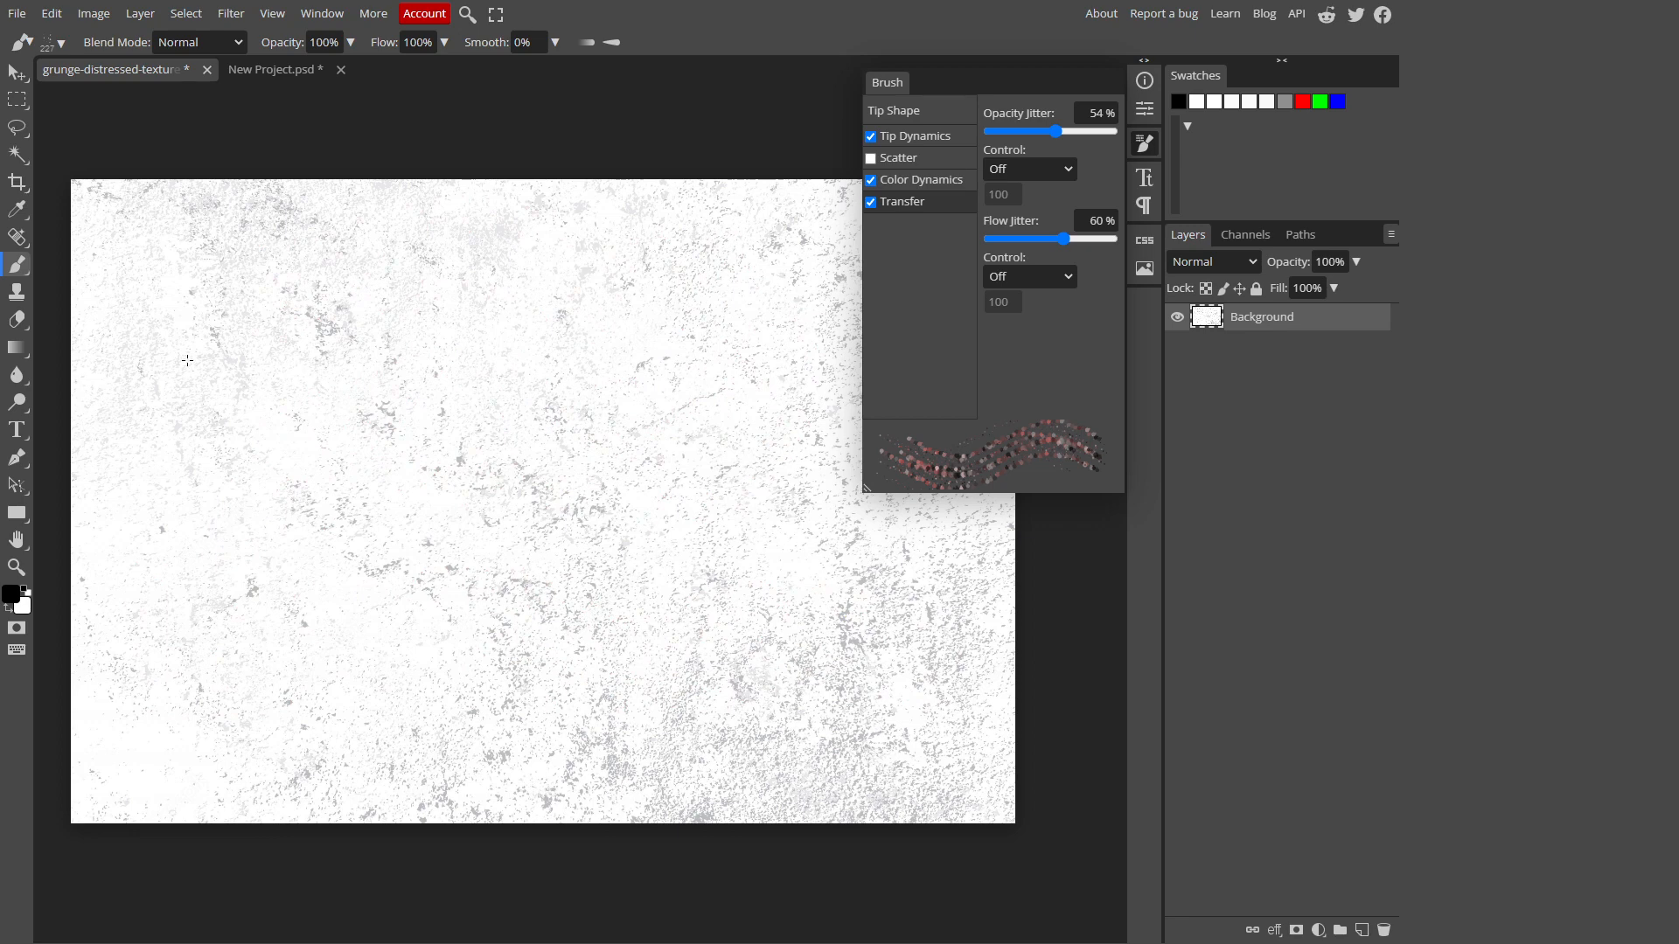
mouse_move(148, 293)
left_mouse_down()
mouse_move(207, 286)
mouse_move(415, 403)
mouse_move(713, 531)
mouse_move(750, 599)
mouse_move(699, 649)
mouse_move(526, 696)
mouse_move(335, 706)
mouse_move(268, 630)
mouse_move(341, 453)
mouse_move(508, 395)
left_mouse_up()
key("ctrl+z")
mouse_move(433, 302)
left_mouse_down()
mouse_move(249, 375)
mouse_move(321, 554)
mouse_move(612, 603)
left_mouse_up()
key("ctrl+z")
Paint two long wavy strokes that cross near the texture's right-hand part, one descending and one rising.
mouse_move(147, 232)
left_mouse_down()
mouse_move(203, 219)
mouse_move(280, 371)
mouse_move(415, 429)
mouse_move(563, 391)
mouse_move(666, 522)
mouse_move(800, 527)
mouse_move(900, 703)
left_mouse_up()
mouse_move(157, 719)
left_mouse_down()
mouse_move(436, 706)
mouse_move(681, 540)
mouse_move(834, 392)
mouse_move(846, 325)
left_mouse_up()
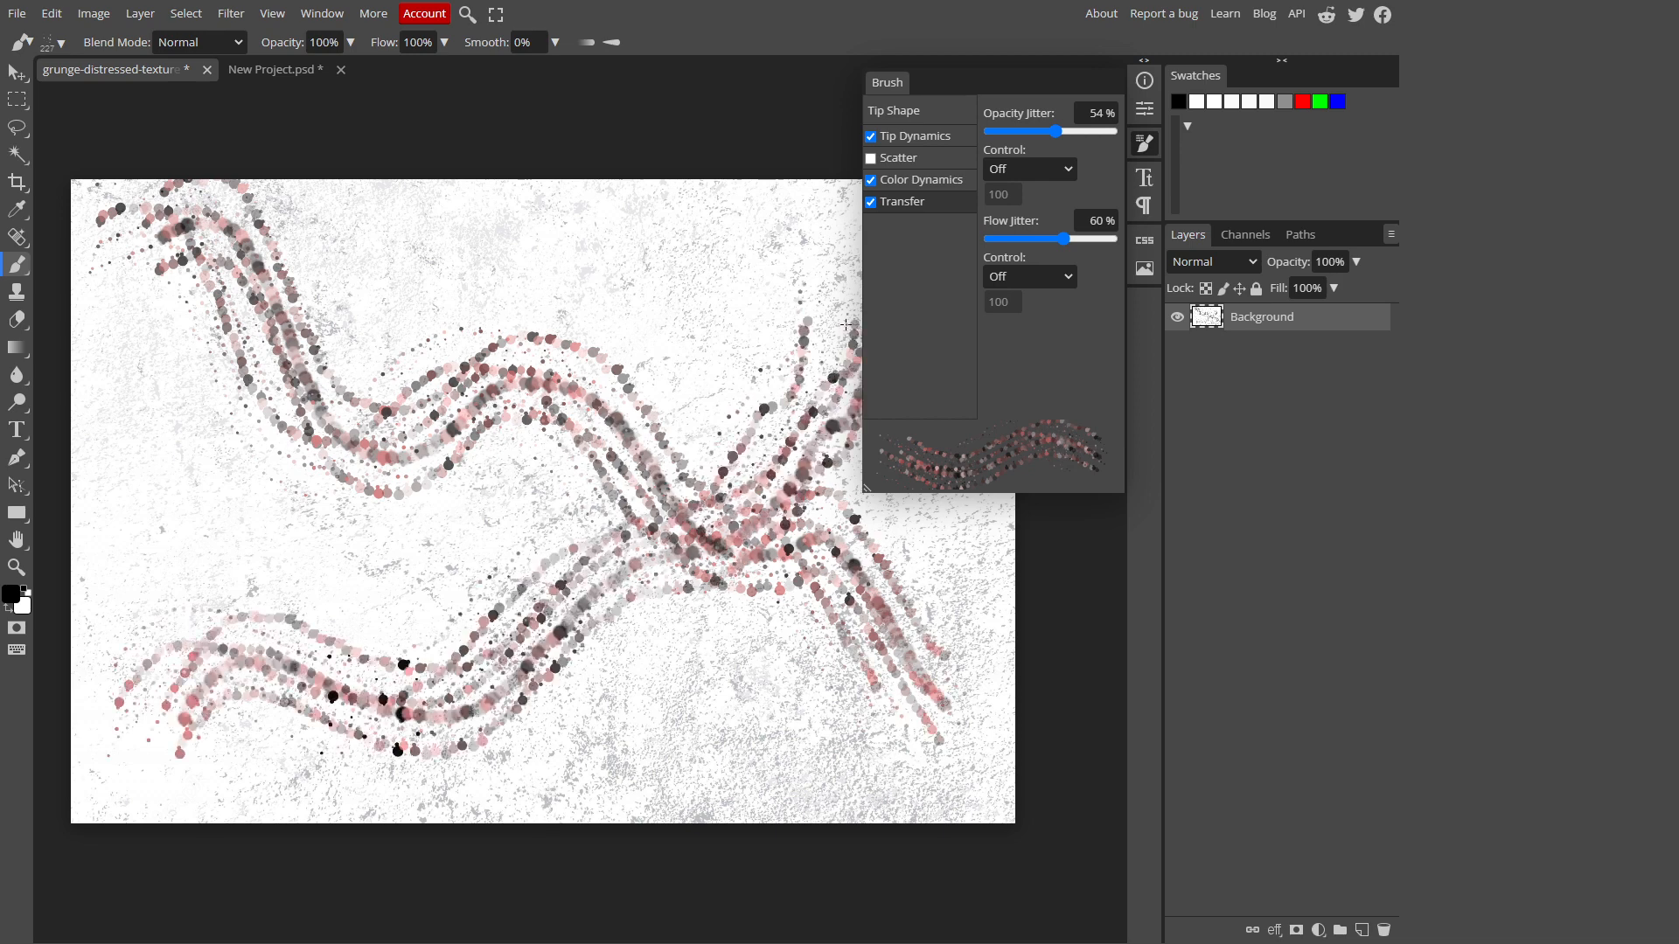